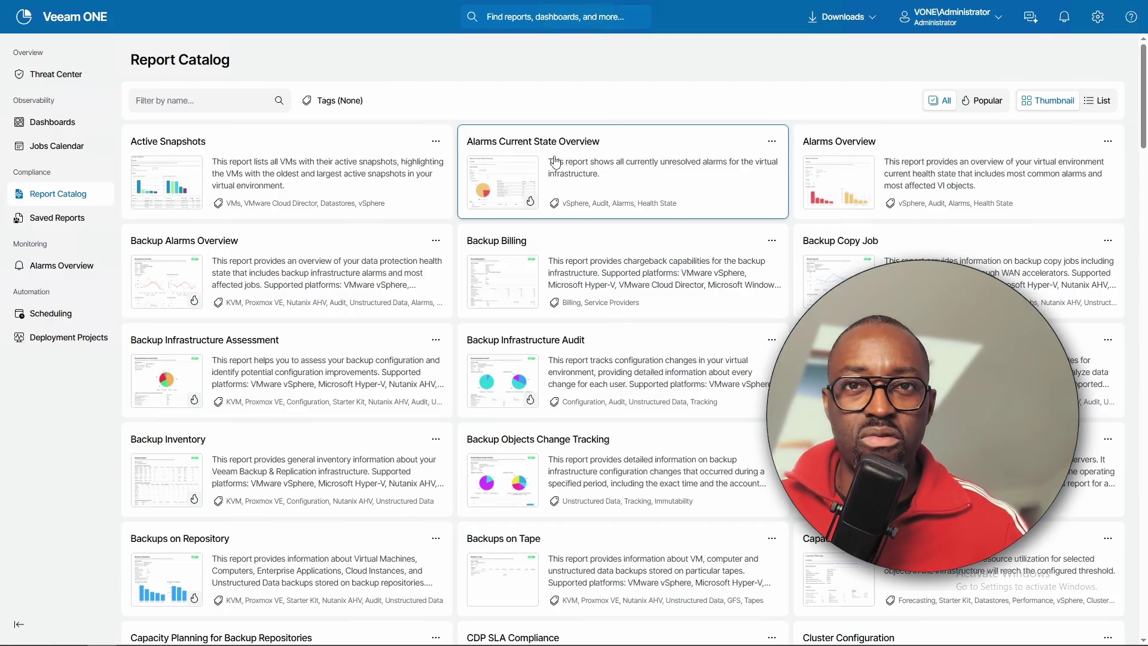
Filter the report catalog by the Tracking tag
{"action": "left_click", "coordinate": [180, 101]}
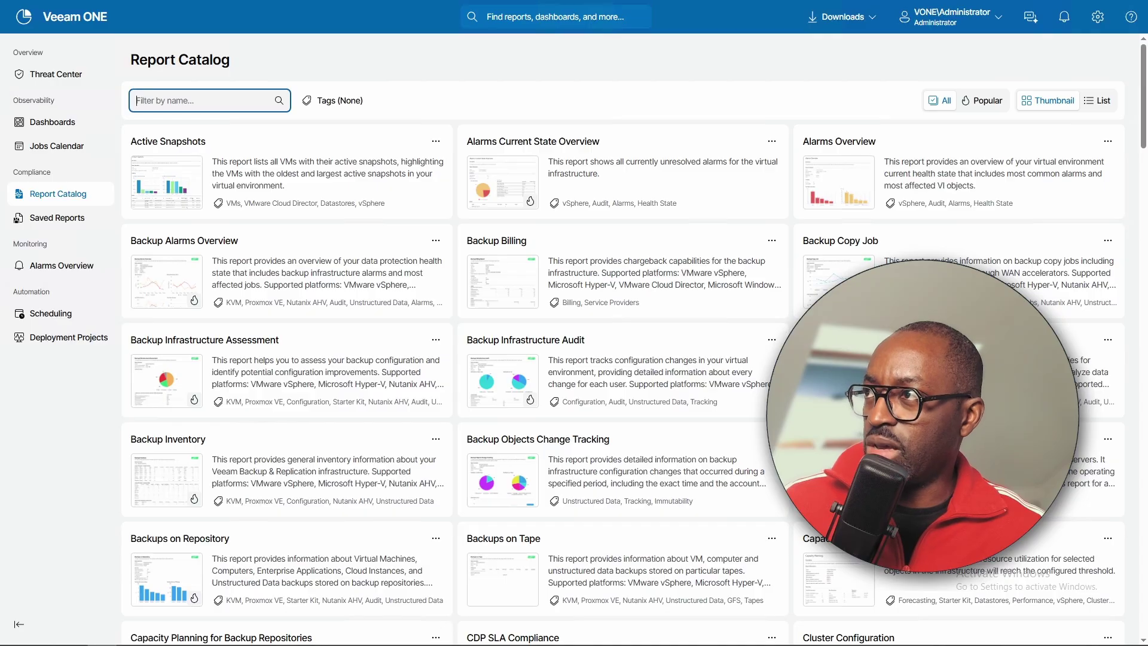
{"action": "left_click", "coordinate": [313, 97]}
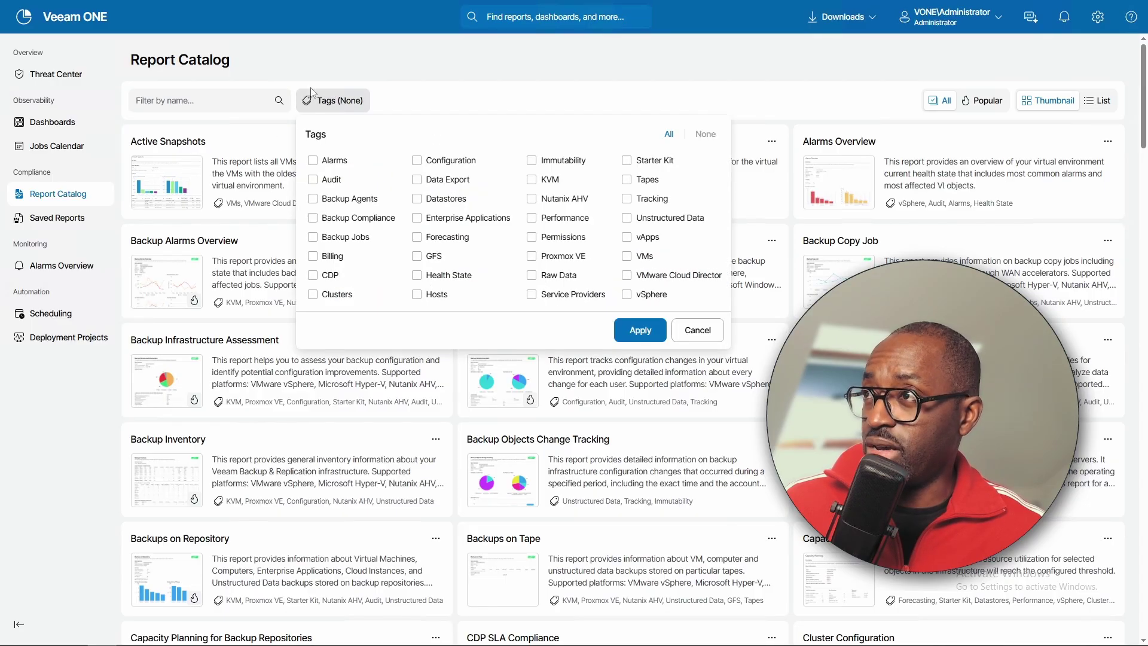
{"action": "left_click", "coordinate": [344, 102]}
{"action": "left_click", "coordinate": [339, 106]}
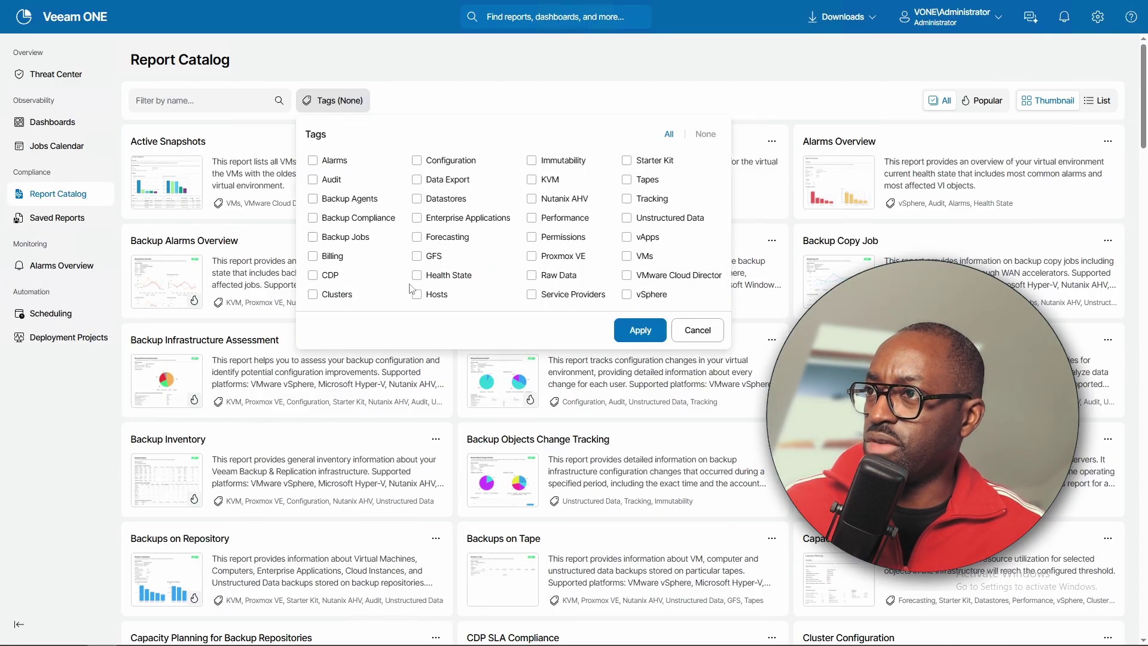
{"action": "left_click", "coordinate": [627, 198]}
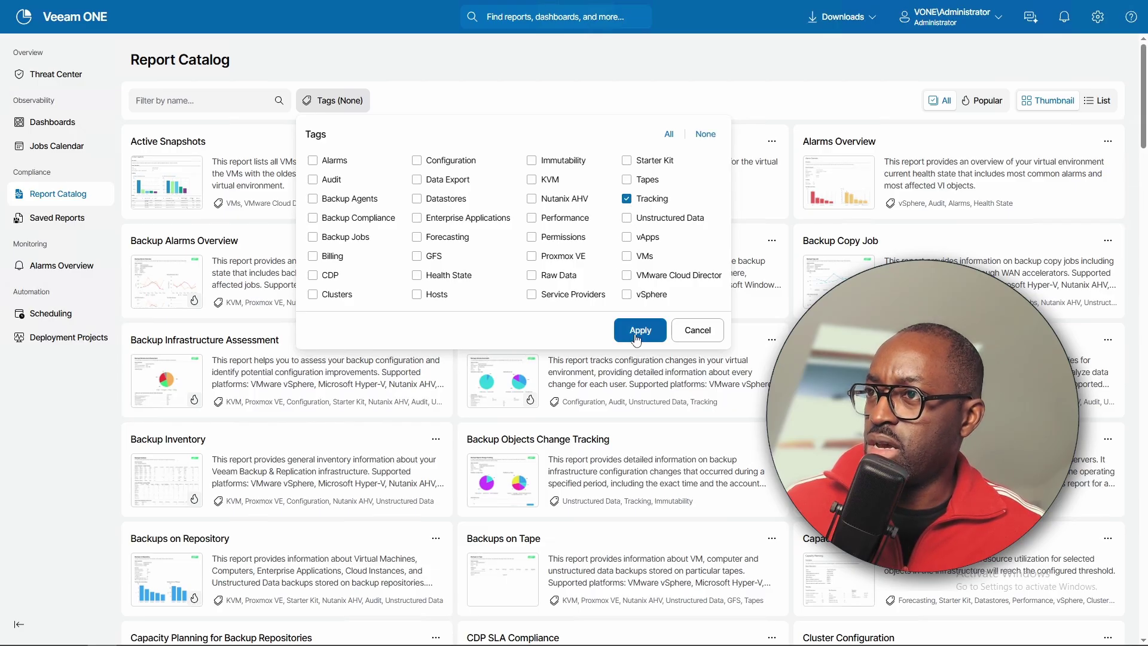
{"action": "left_click", "coordinate": [639, 330]}
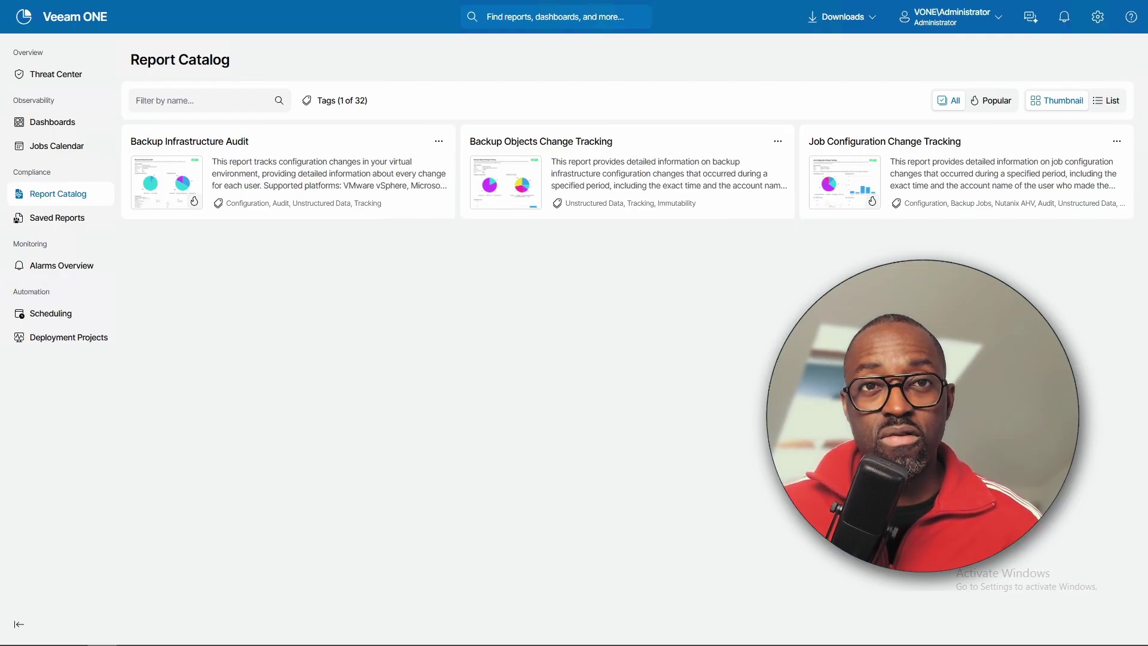
Remove the Tracking tag filter from the report catalog
{"action": "left_click", "coordinate": [335, 101]}
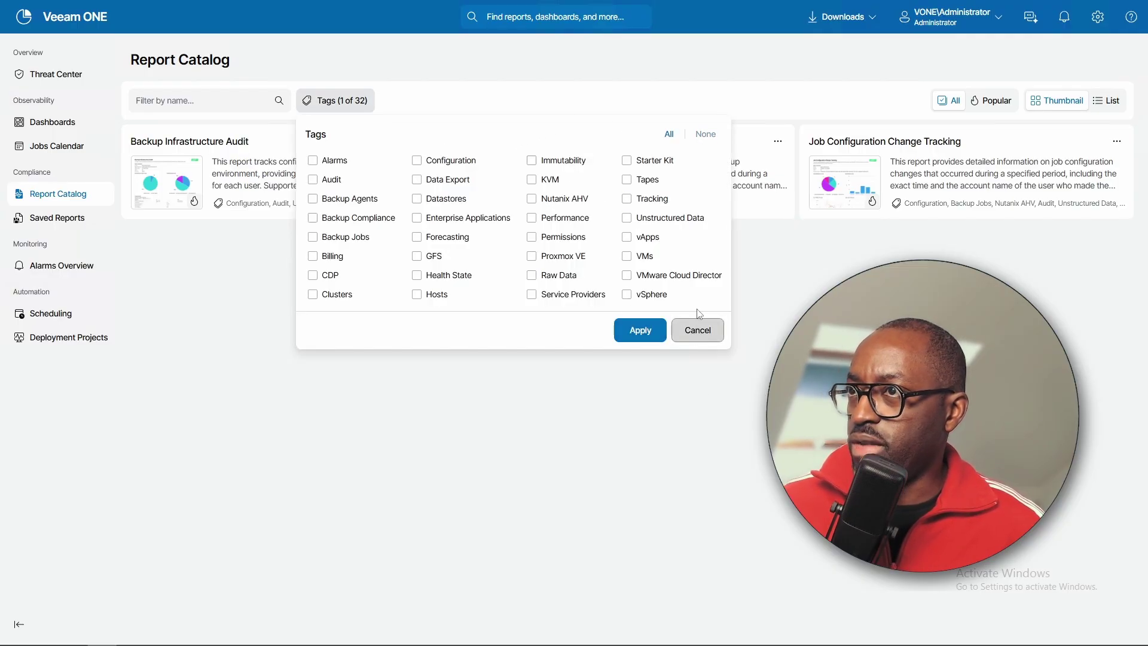
{"action": "left_click", "coordinate": [698, 330]}
{"action": "left_click", "coordinate": [335, 101]}
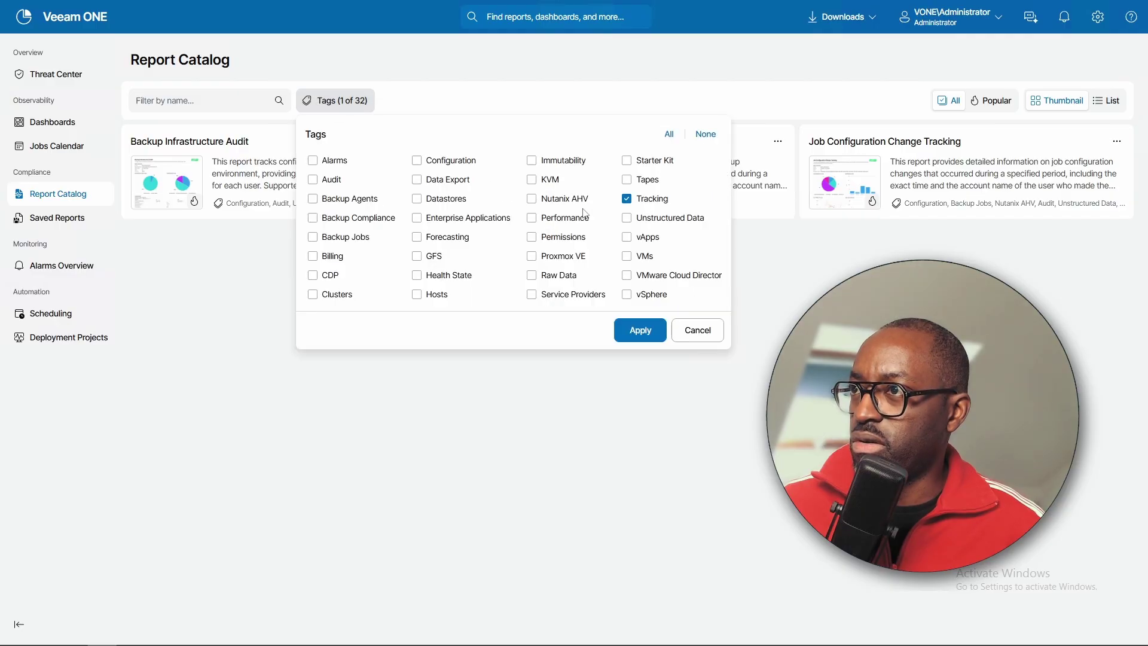
{"action": "left_click", "coordinate": [627, 198]}
{"action": "left_click", "coordinate": [639, 330]}
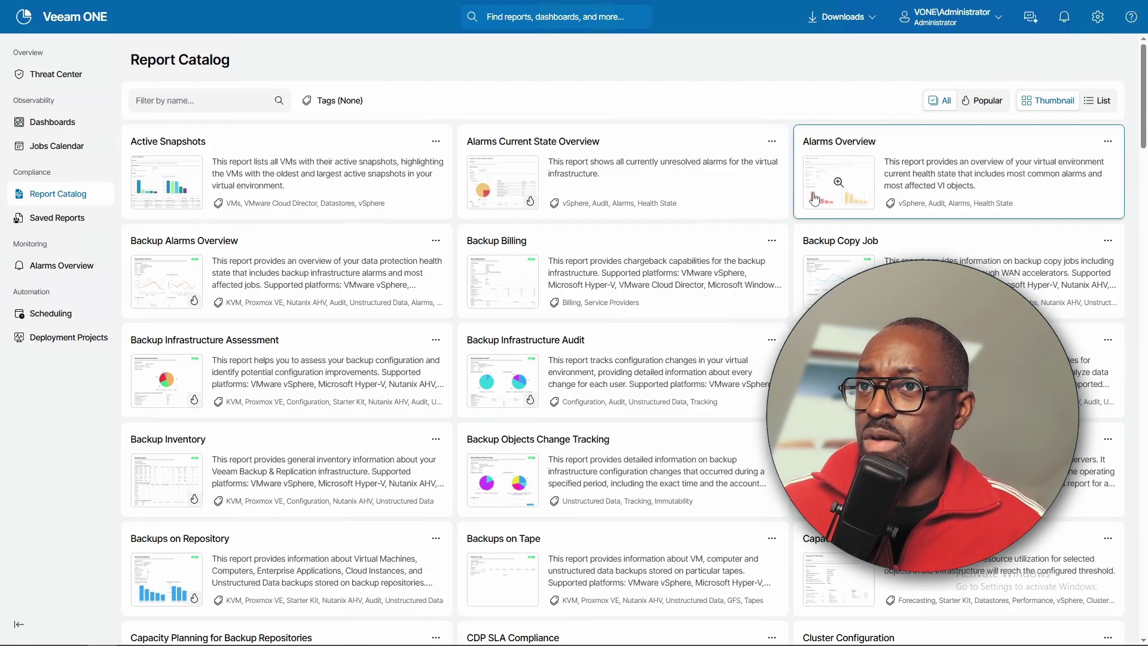
Restrict the catalog to popular reports, show them as a list and look through it
{"action": "left_click", "coordinate": [983, 107]}
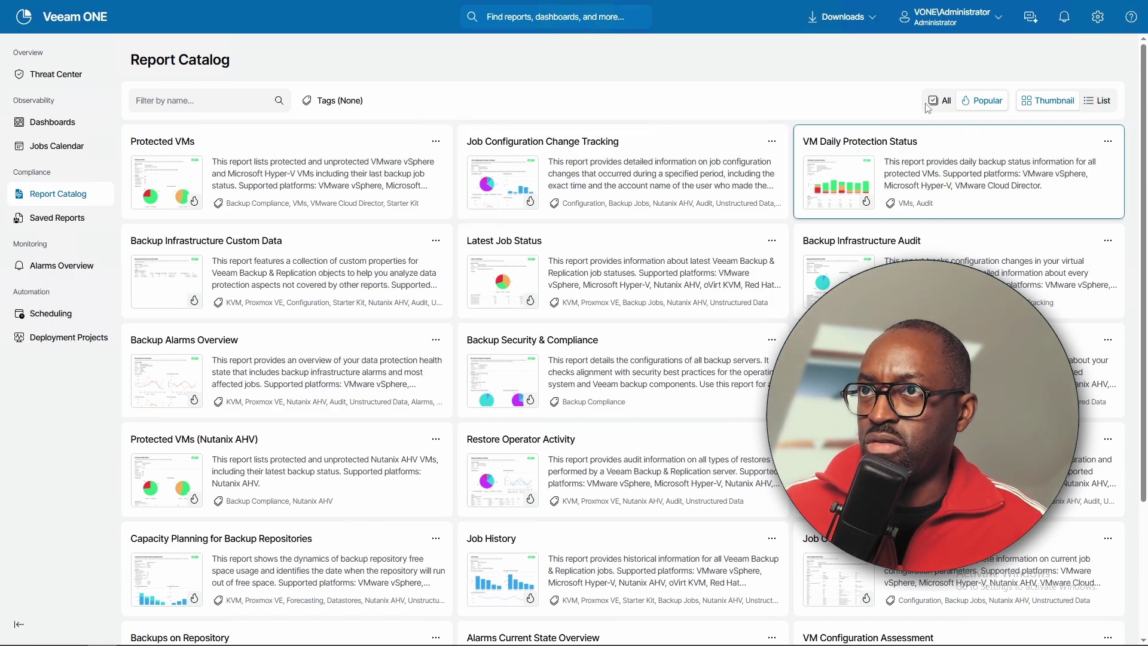
{"action": "left_click", "coordinate": [1099, 100]}
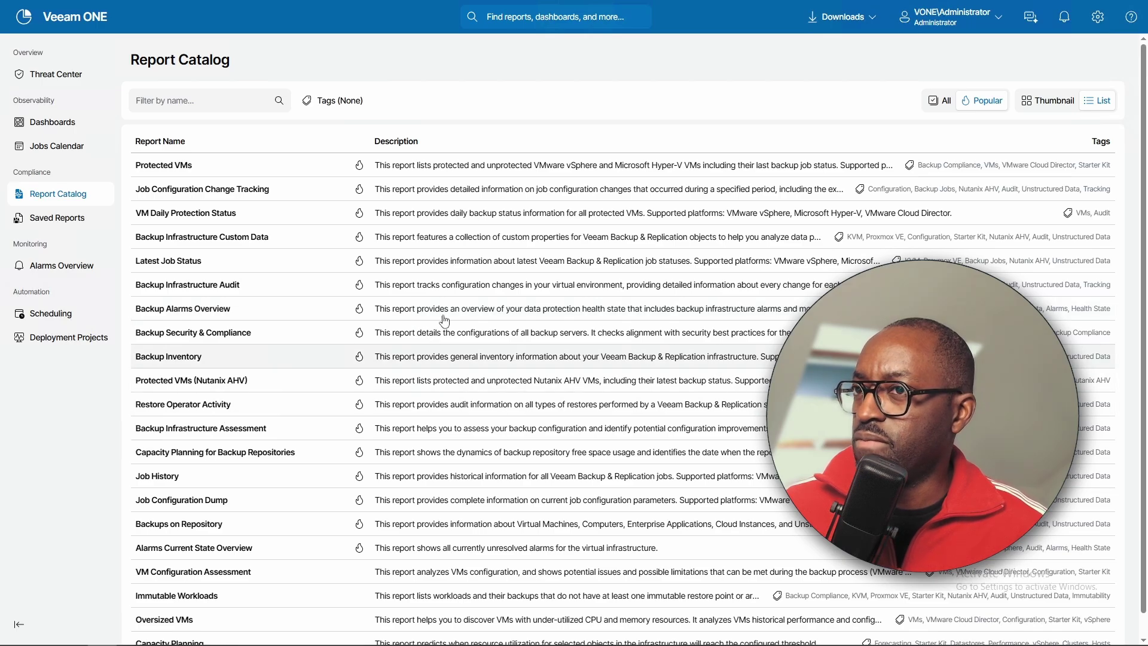
{"action": "scroll", "coordinate": [436, 293], "scroll_direction": "down", "scroll_amount": 1}
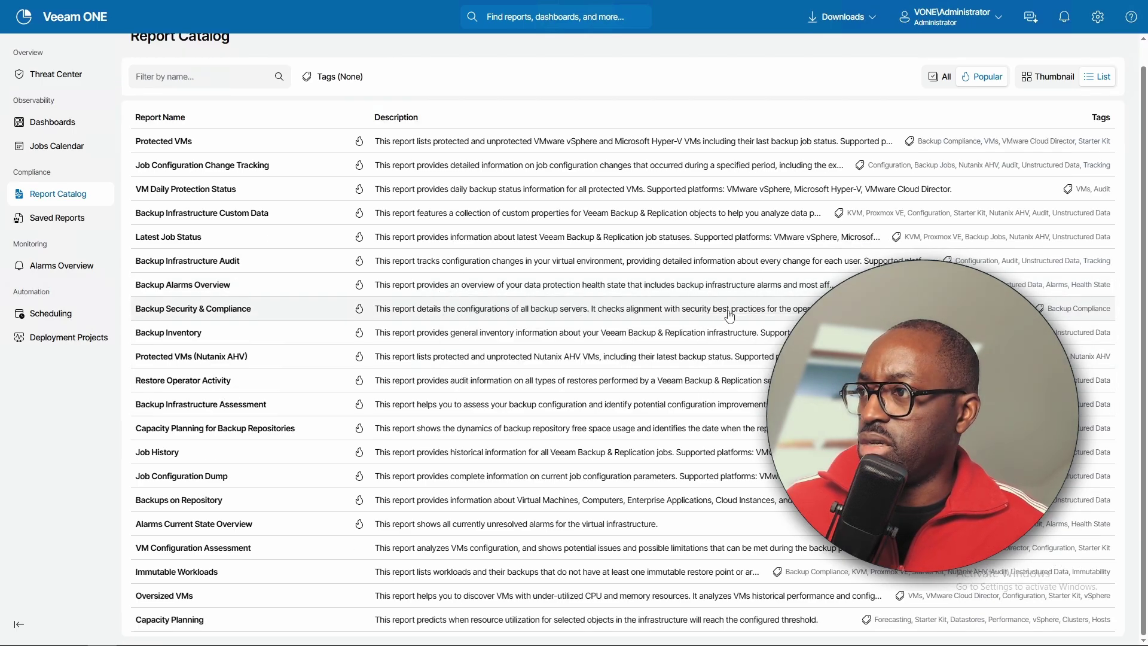
{"action": "scroll", "coordinate": [726, 324], "scroll_direction": "up", "scroll_amount": 1}
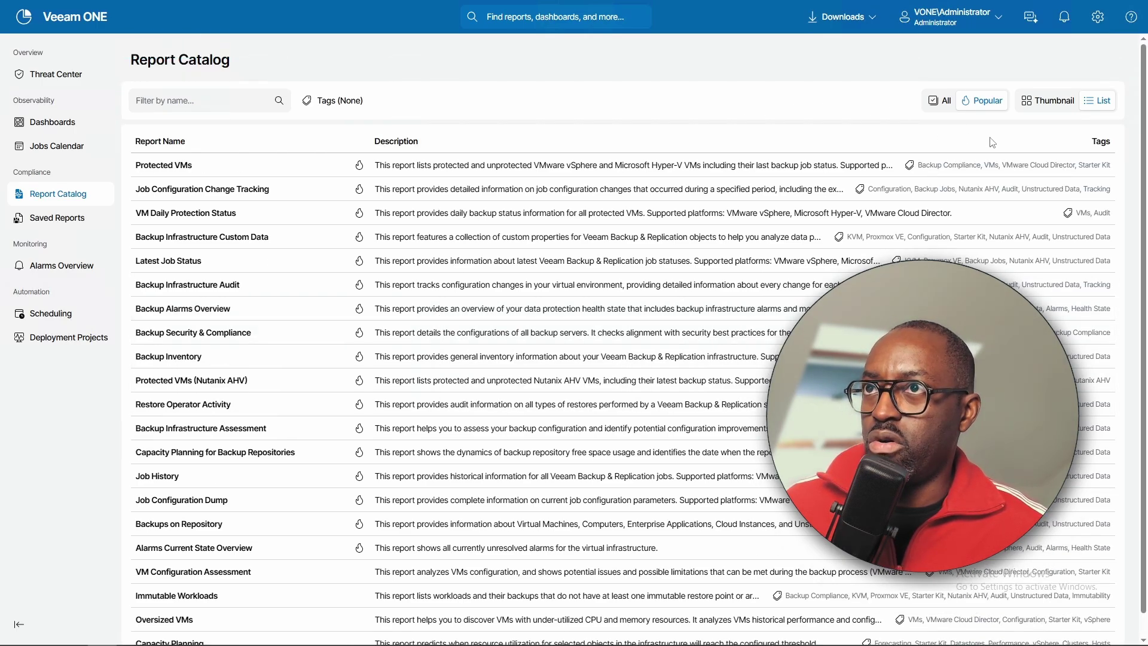
Show all reports in the list and look through the full catalog
{"action": "left_click", "coordinate": [938, 100]}
{"action": "scroll", "coordinate": [822, 293], "scroll_direction": "down", "scroll_amount": 20}
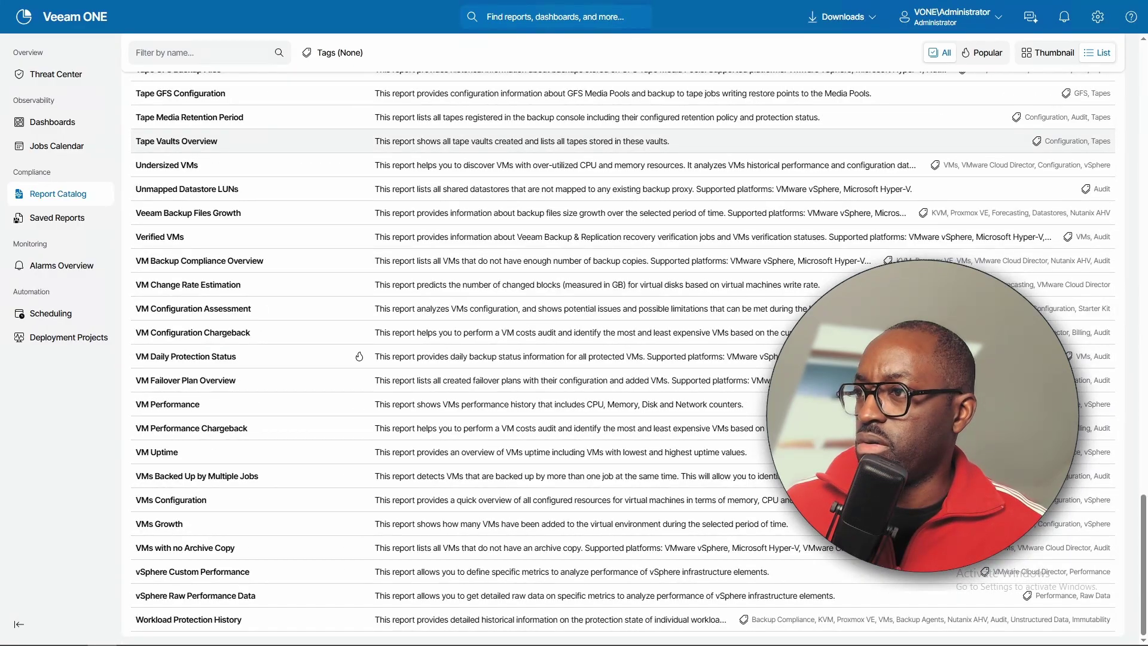
{"action": "scroll", "coordinate": [622, 352], "scroll_direction": "up", "scroll_amount": 20}
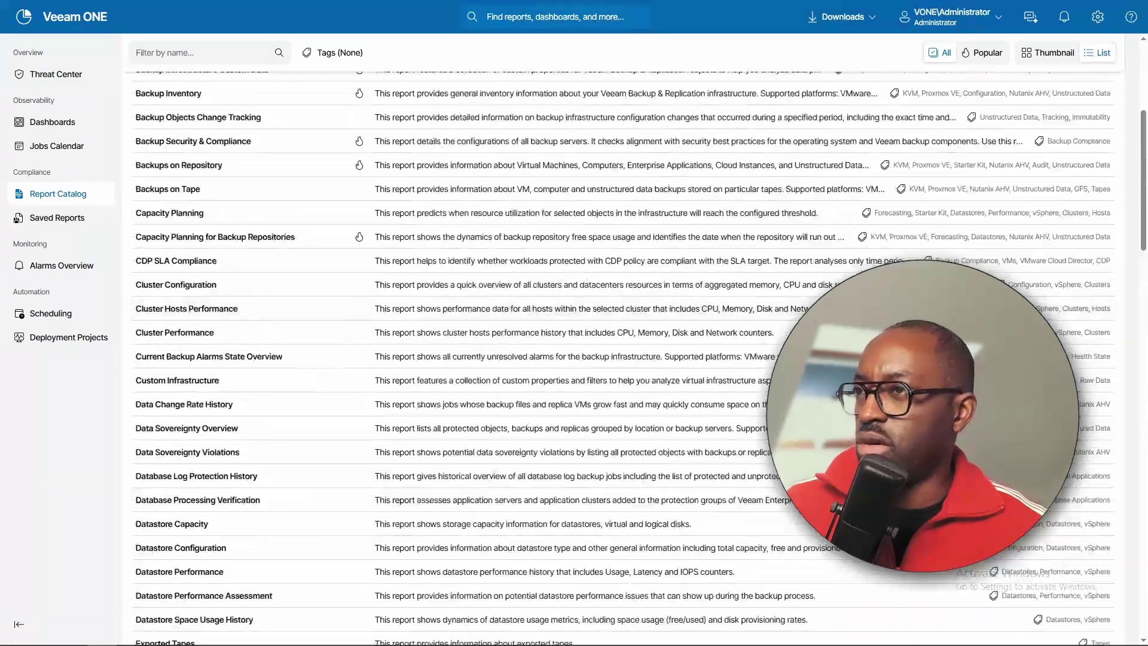
{"action": "scroll", "coordinate": [721, 150], "scroll_direction": "up", "scroll_amount": 5}
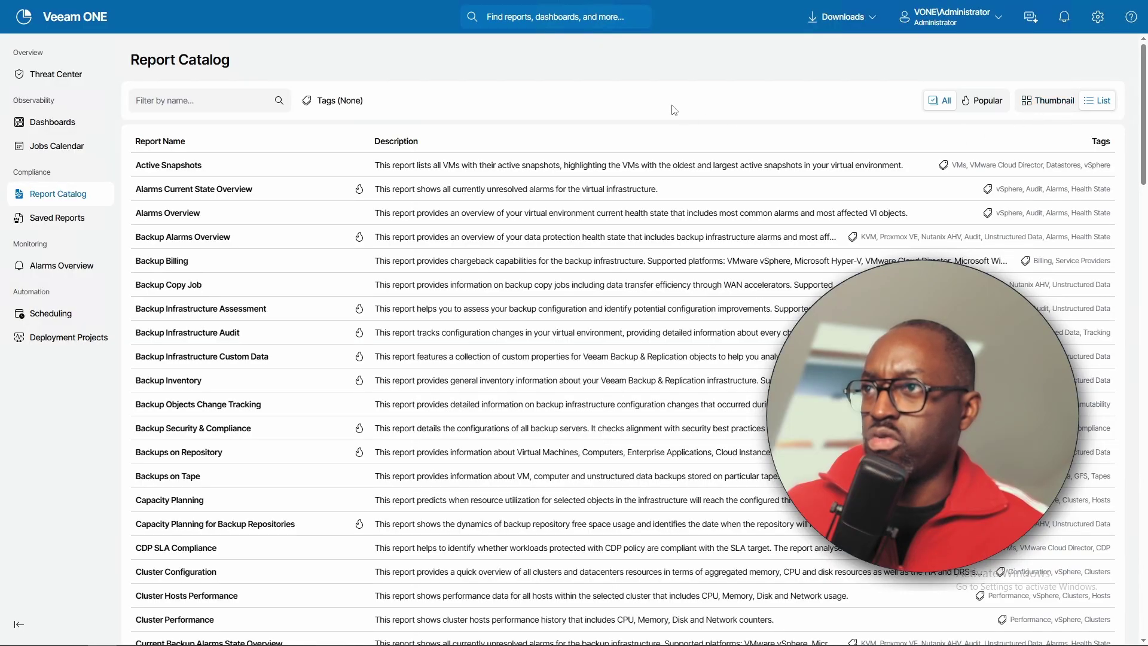
Display only the popular reports as thumbnails and preview the sample of the Protected VMs report
{"action": "left_click", "coordinate": [1029, 106]}
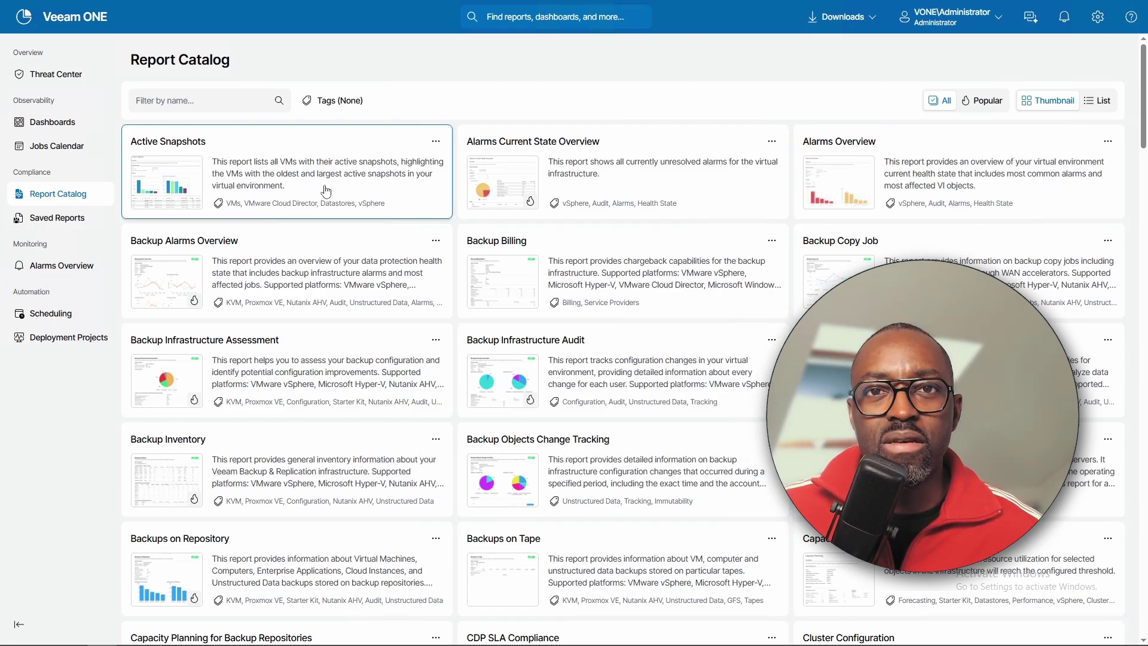
{"action": "left_click", "coordinate": [988, 102]}
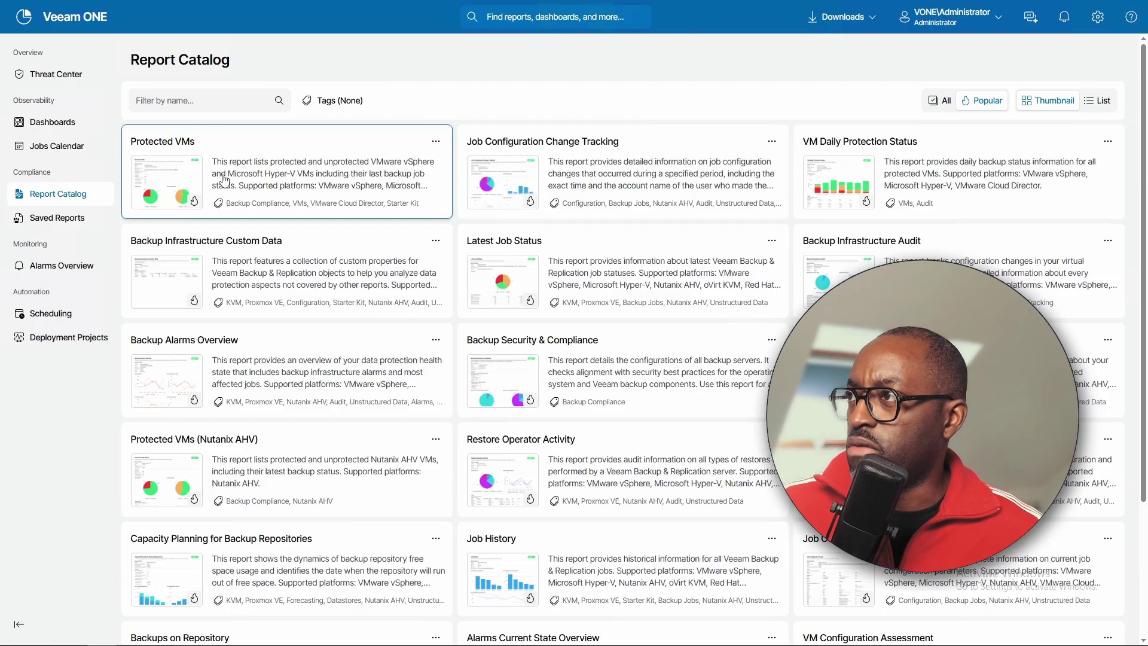
{"action": "left_click", "coordinate": [170, 187]}
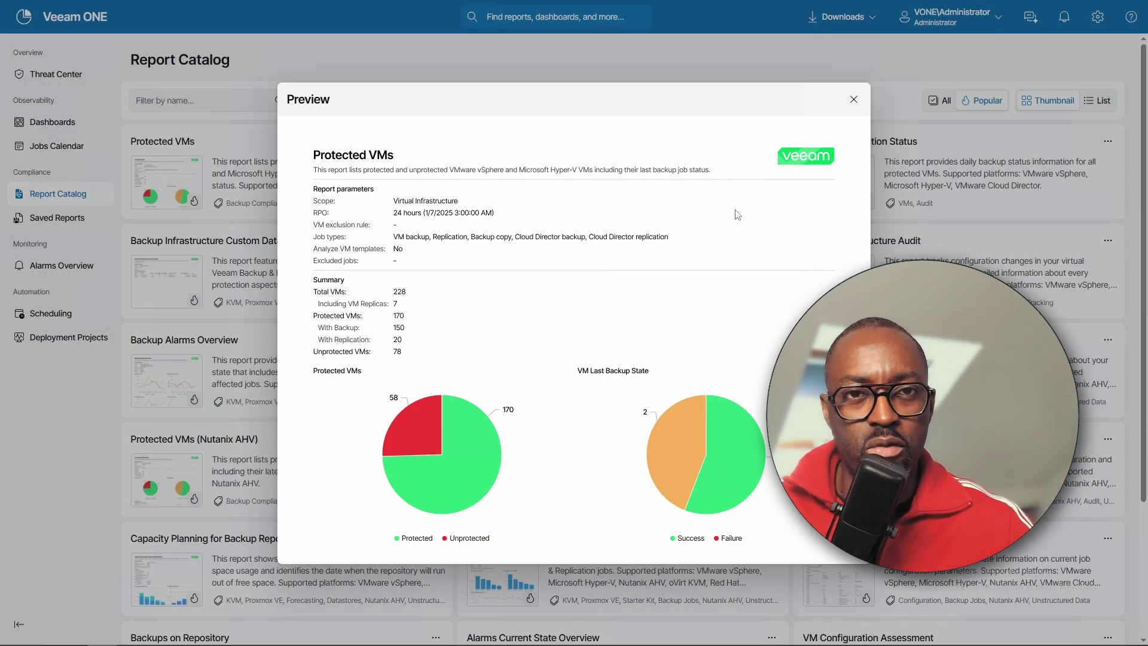
{"action": "key", "text": "Escape"}
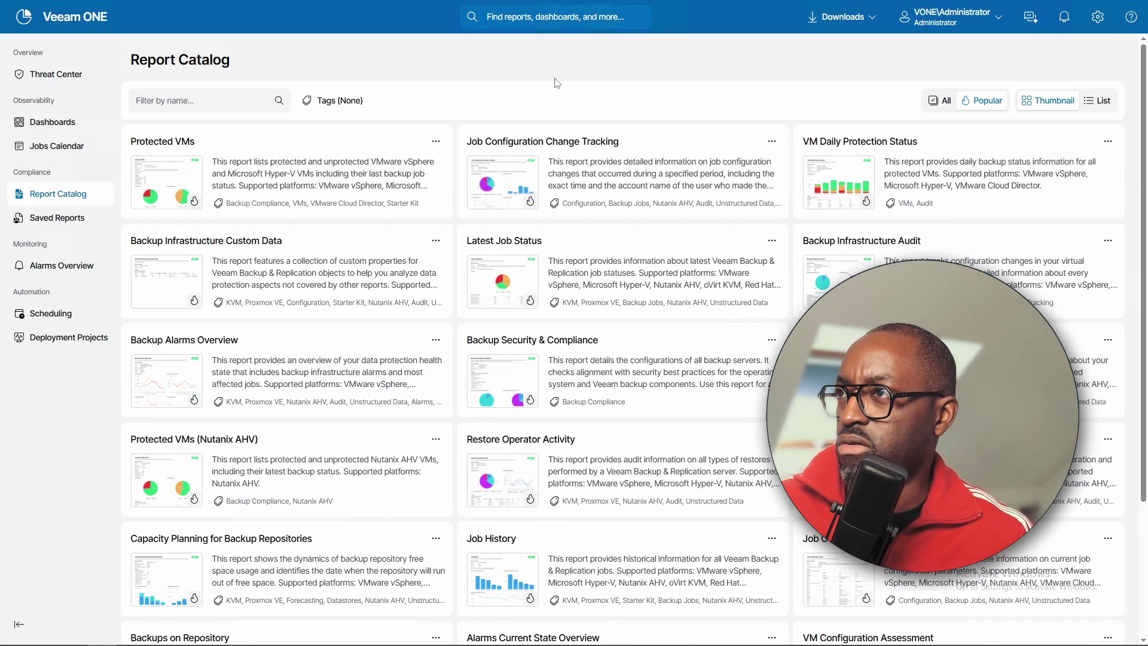
Preview the samples of the Job Configuration Change Tracking and VM Daily Protection Status reports
{"action": "left_click", "coordinate": [506, 186]}
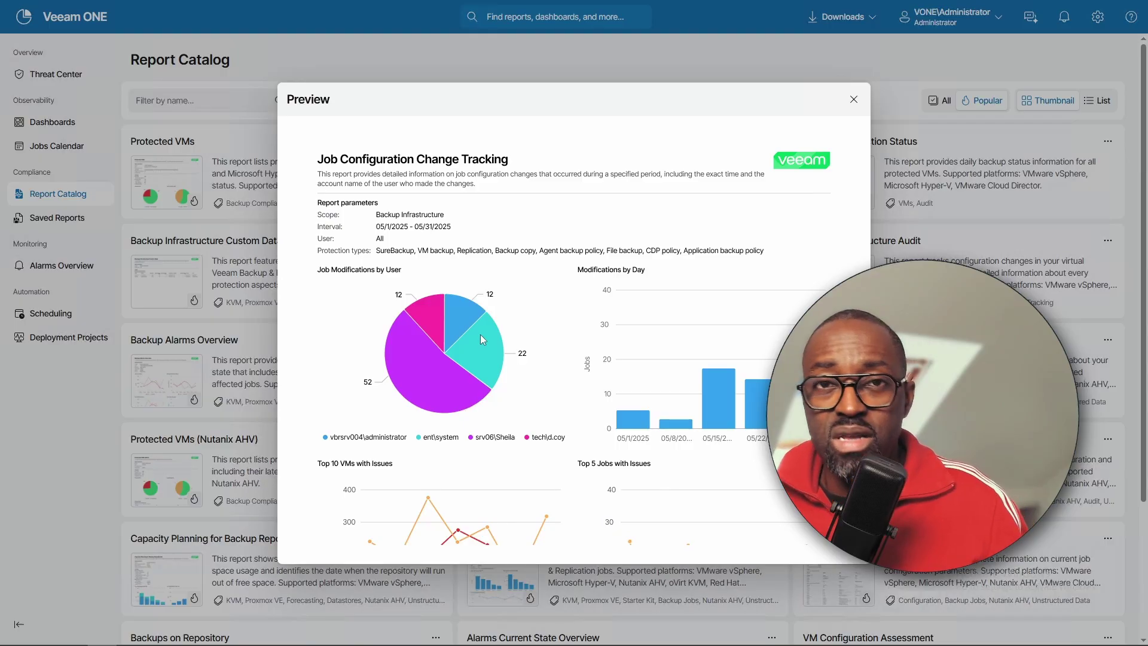
{"action": "left_click", "coordinate": [853, 100]}
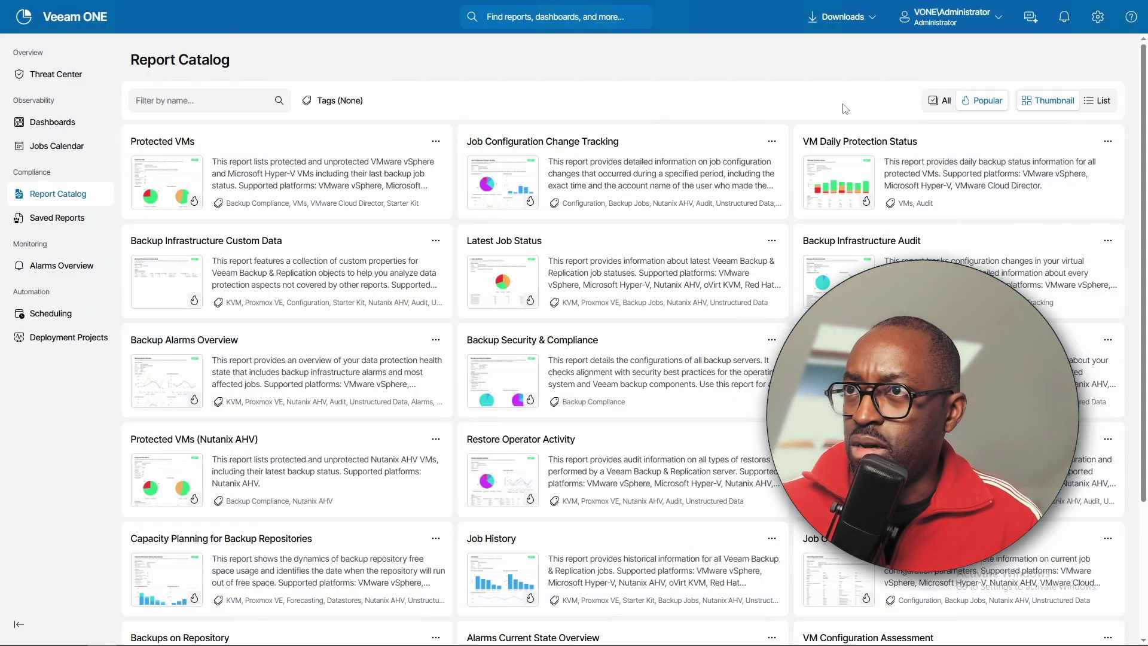
{"action": "left_click", "coordinate": [843, 183]}
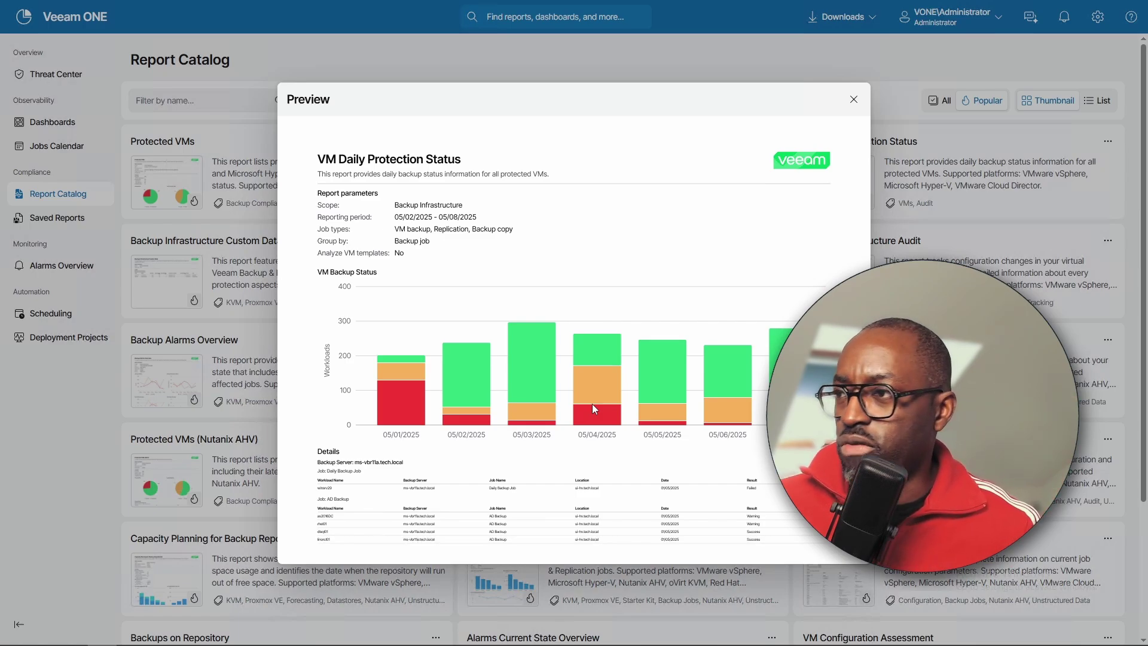
{"action": "key", "text": "Escape"}
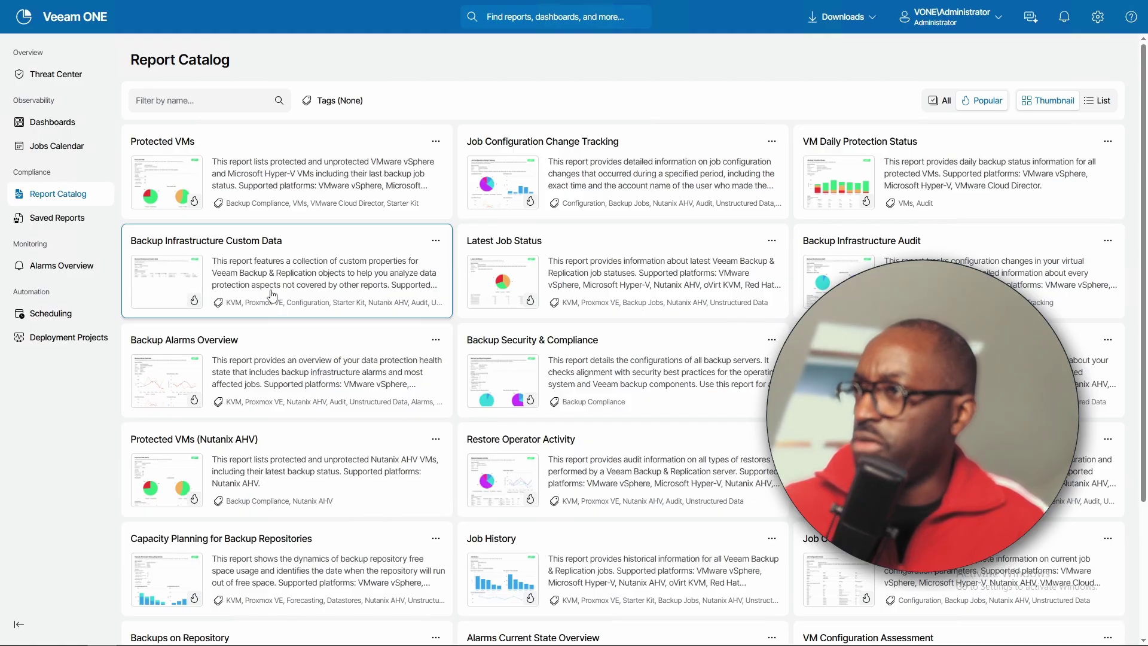
Preview the samples of the Backup Infrastructure Custom Data and Backup Alarms Overview reports
{"action": "left_click", "coordinate": [167, 282]}
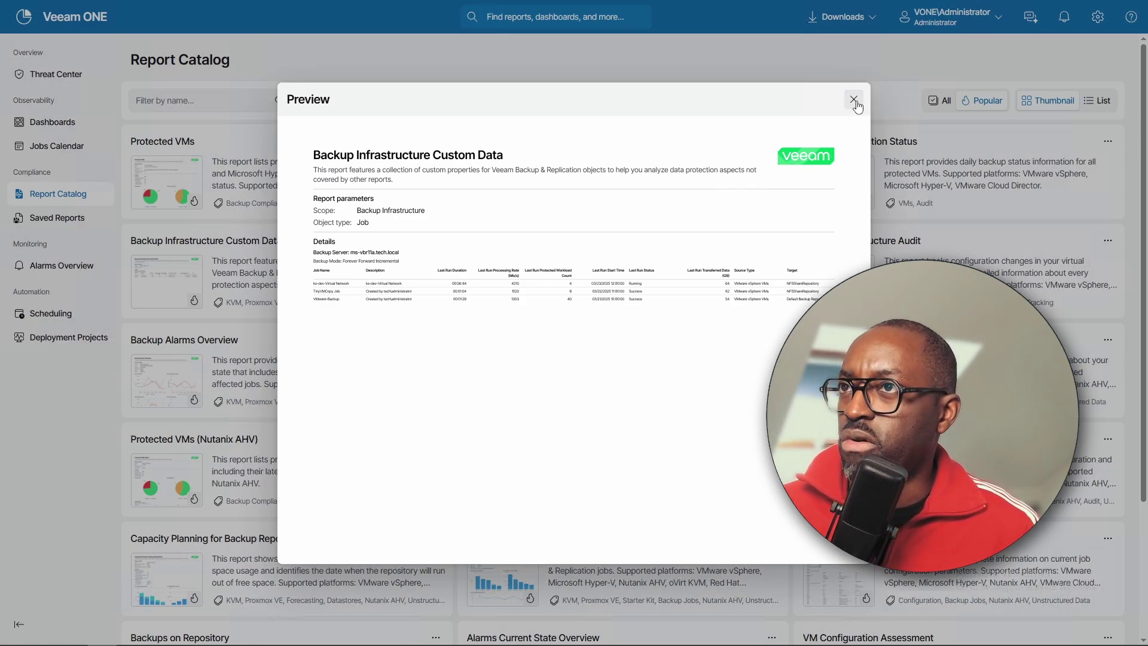
{"action": "left_click", "coordinate": [854, 99]}
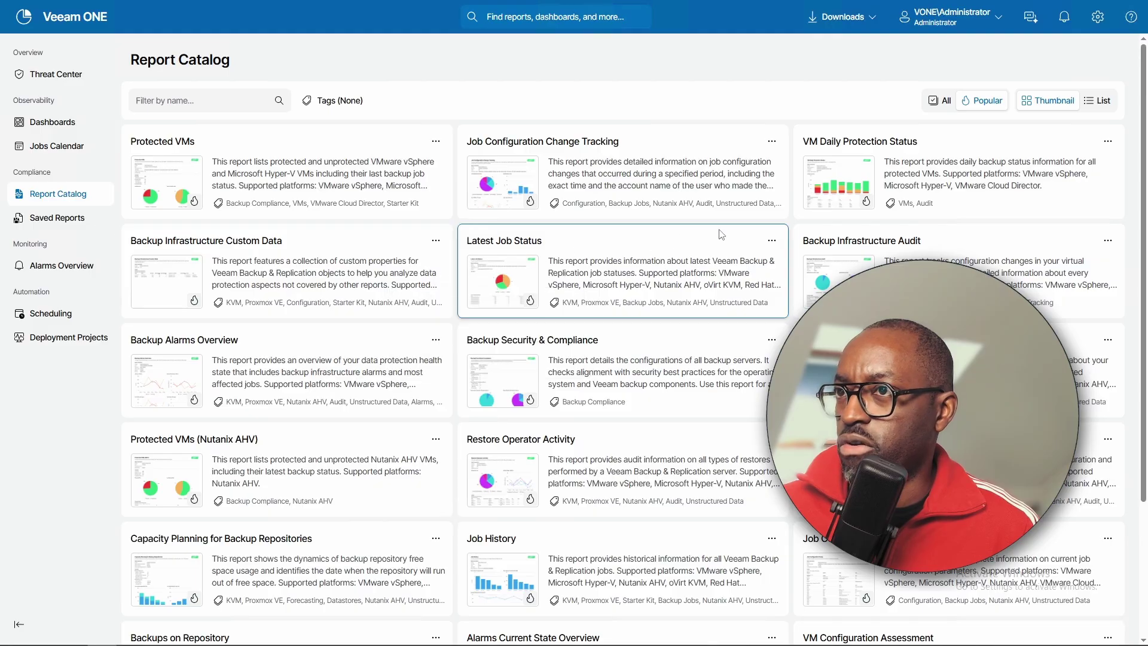
{"action": "left_click", "coordinate": [169, 379]}
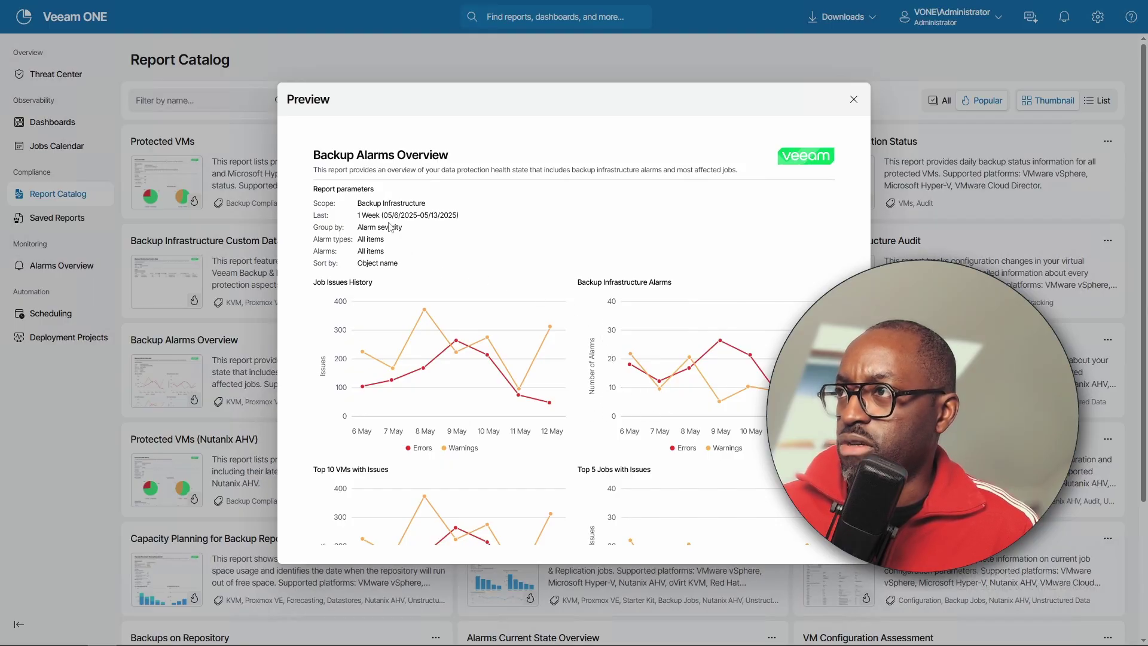
{"action": "left_click", "coordinate": [854, 99]}
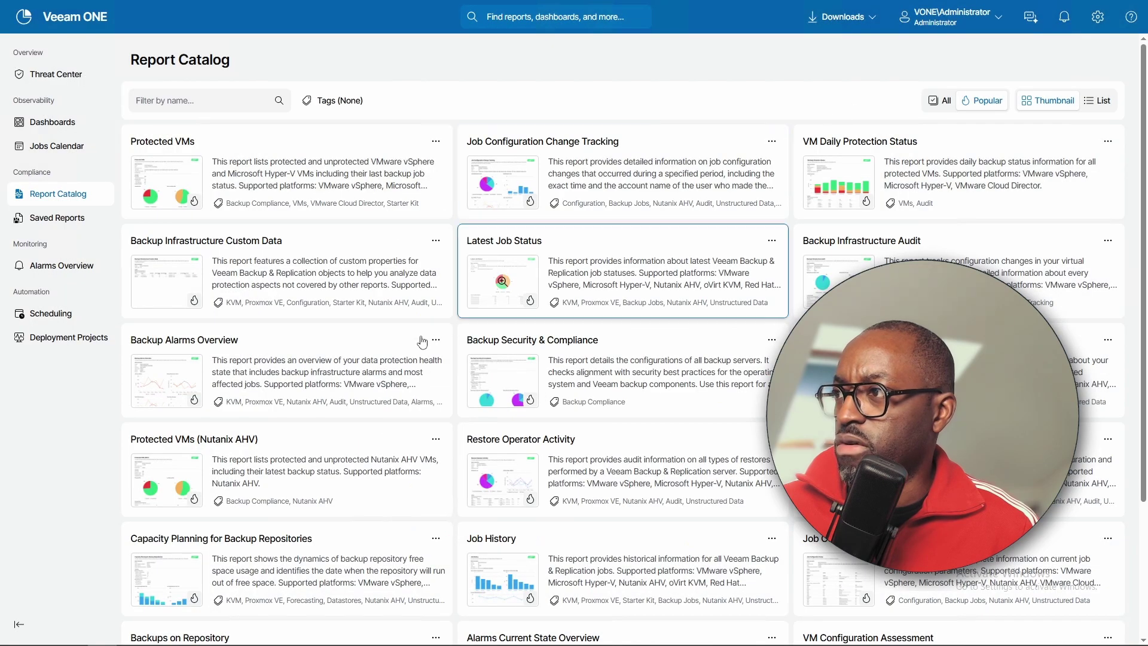
Preview the sample of the Restore Operator Activity report and look through the remaining popular reports
{"action": "left_click", "coordinate": [504, 483]}
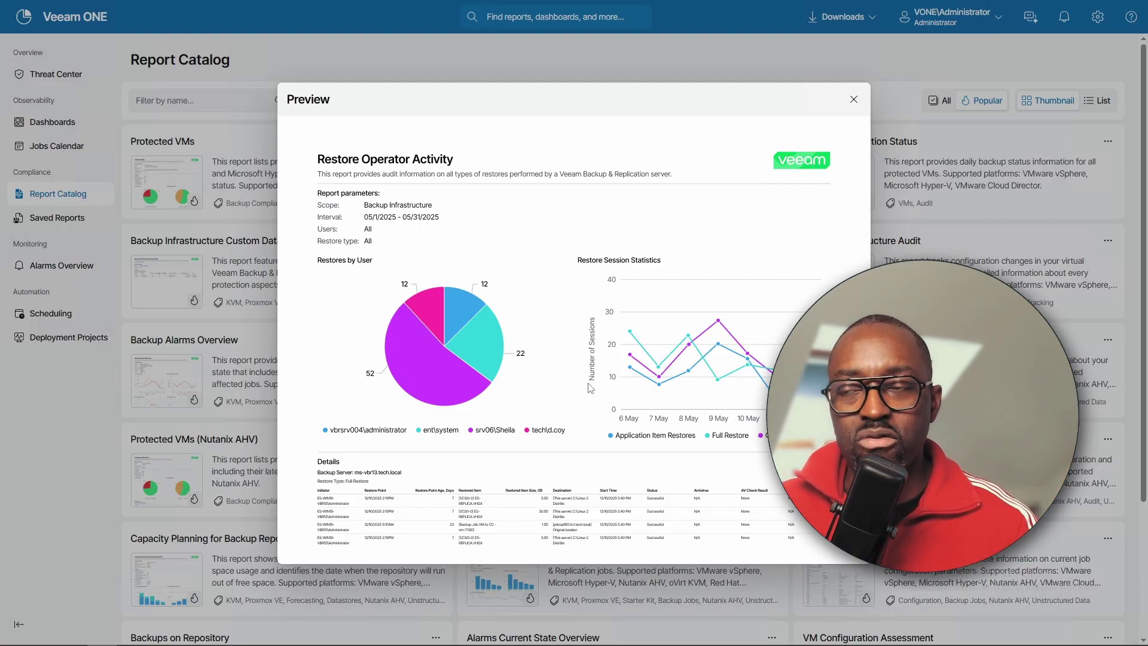
{"action": "left_click", "coordinate": [854, 100]}
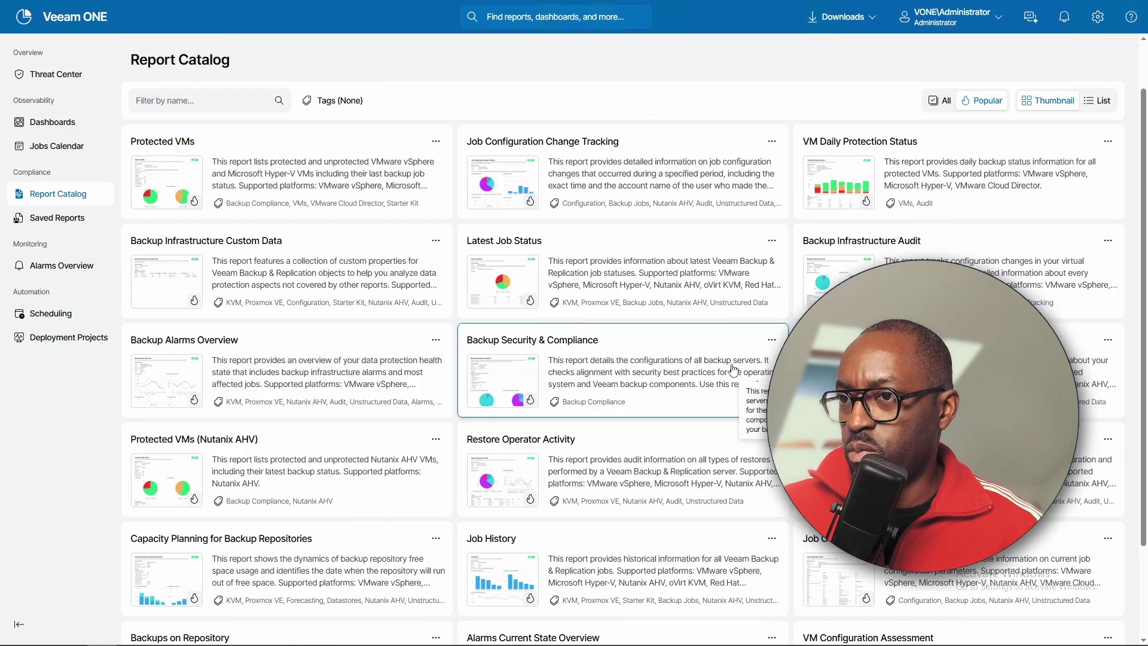
{"action": "scroll", "coordinate": [734, 375], "scroll_direction": "down", "scroll_amount": 3}
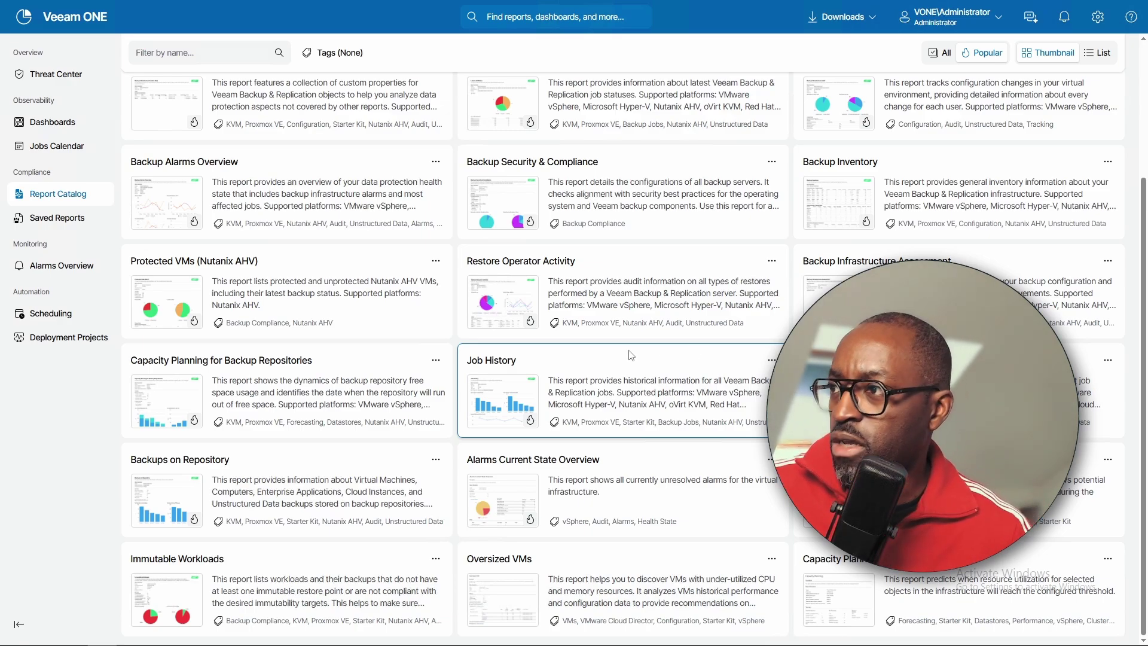
{"action": "left_click", "coordinate": [501, 301]}
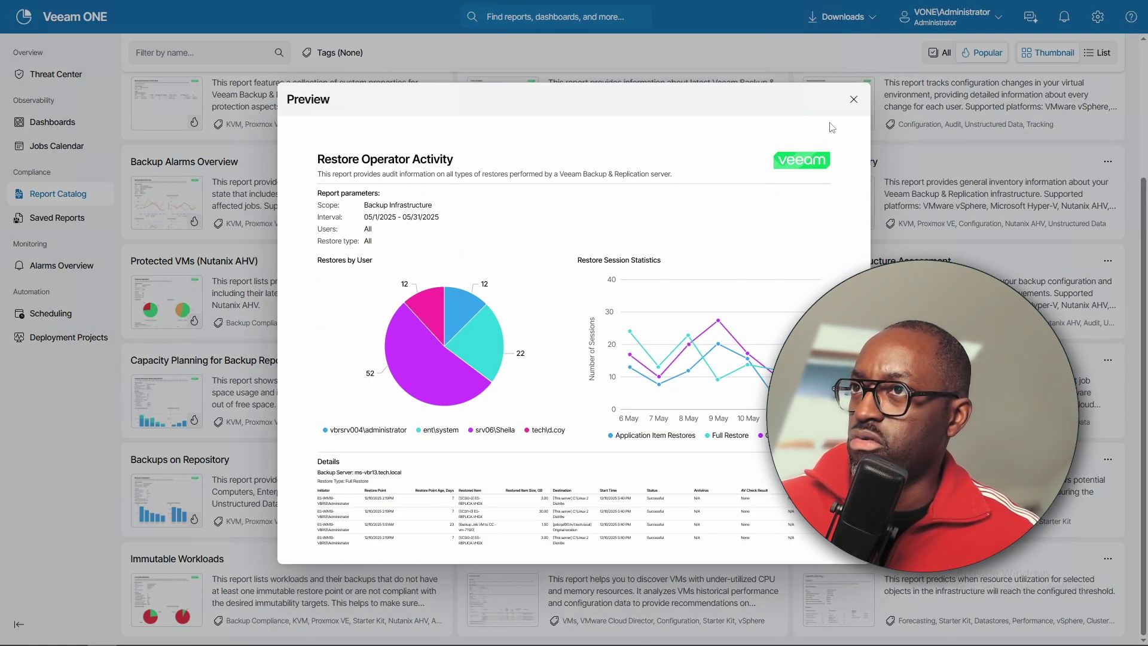
{"action": "left_click", "coordinate": [854, 100]}
Open the Protected VMs report settings, review the description and scope options, and close them unchanged
{"action": "scroll", "coordinate": [287, 270], "scroll_direction": "up", "scroll_amount": 4}
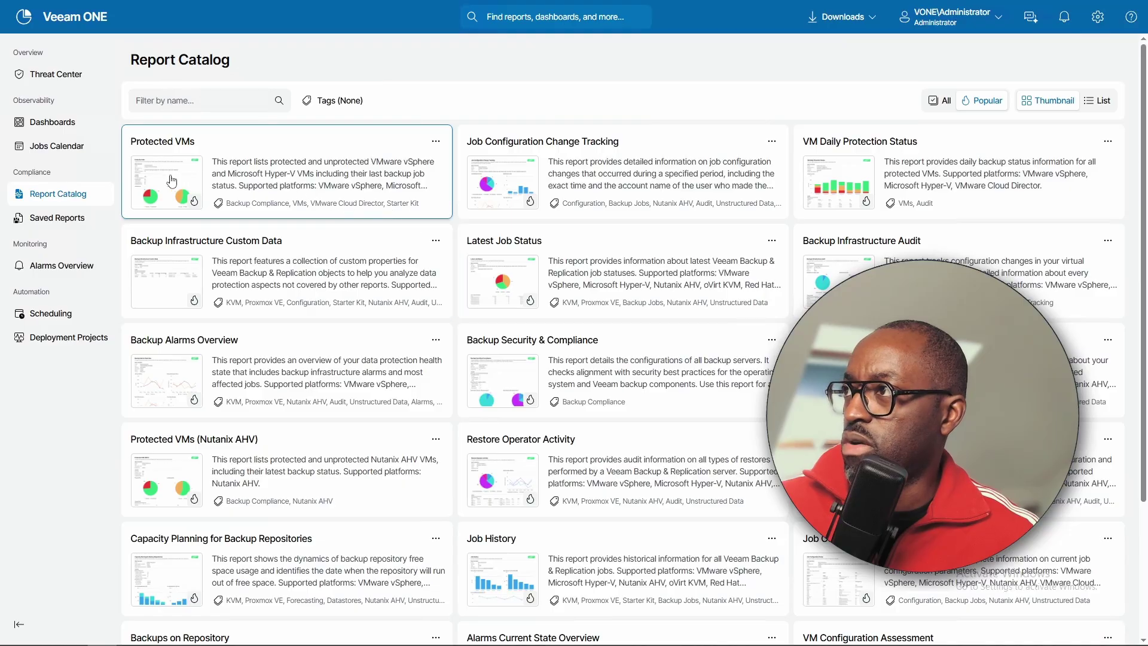
{"action": "left_click", "coordinate": [320, 172]}
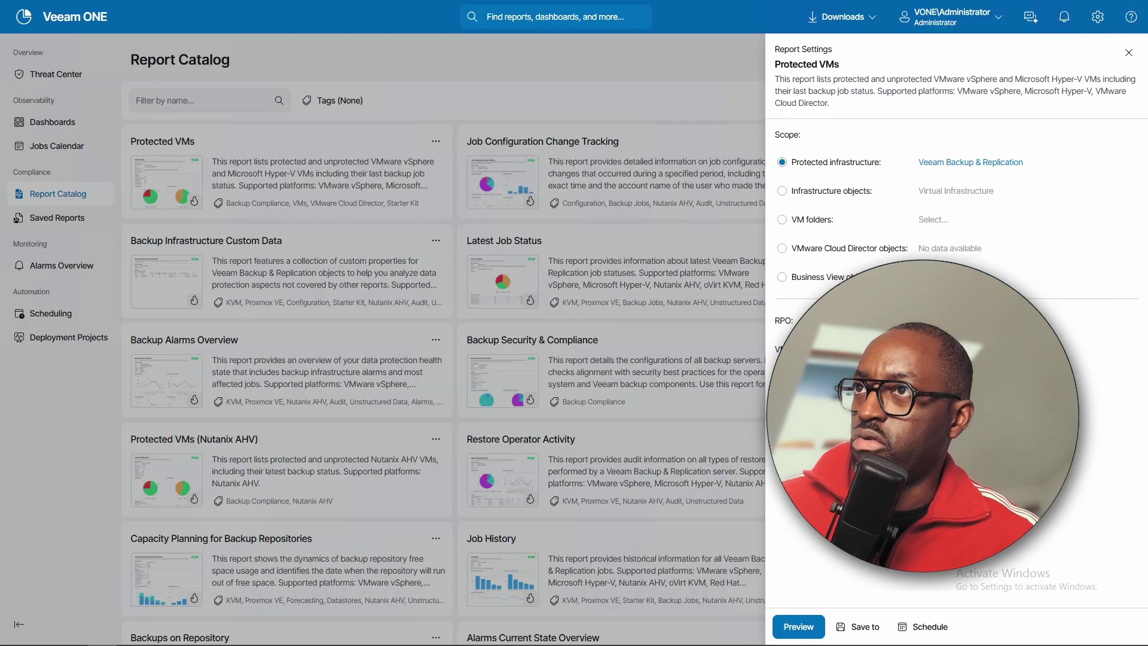
{"action": "left_click_drag", "start_coordinate": [777, 80], "coordinate": [1143, 106]}
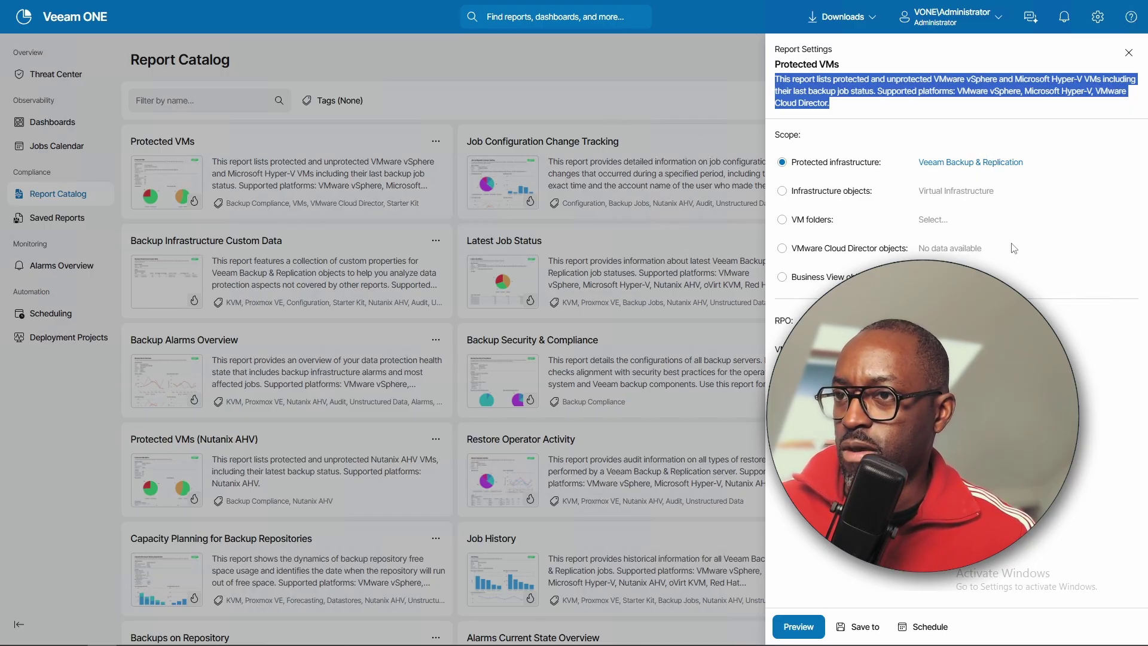
{"action": "left_click", "coordinate": [1129, 53]}
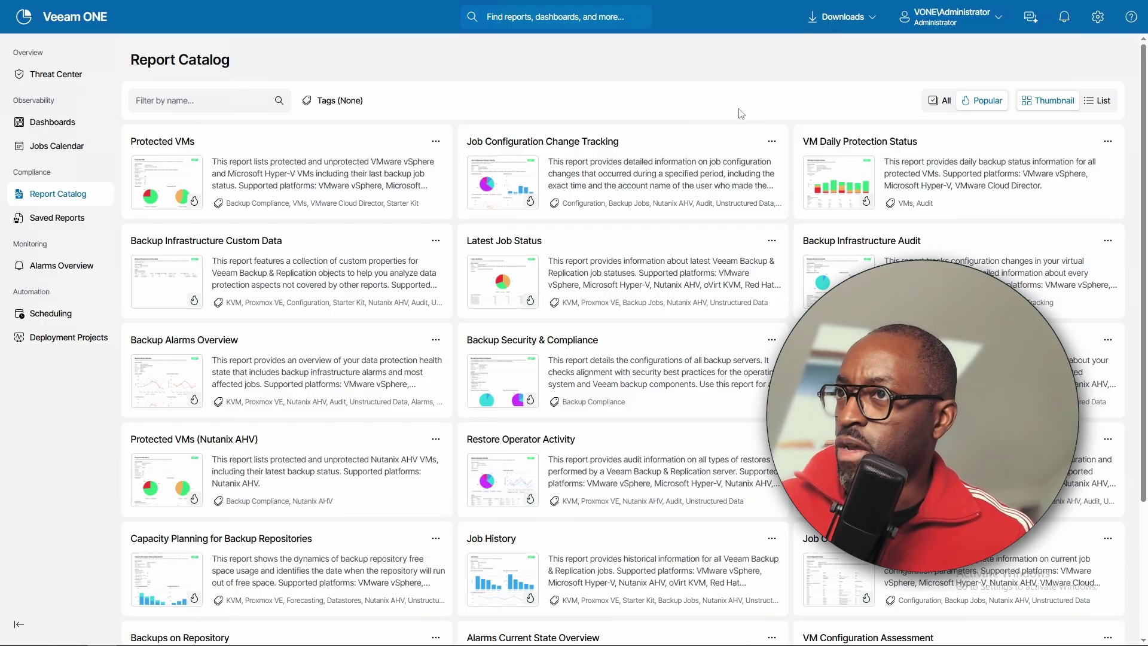
Open the VM Daily Protection Status report settings and review the infrastructure objects down to the vbr13.demo.lab hosts, leaving the selection unchanged
{"action": "left_click", "coordinate": [946, 180]}
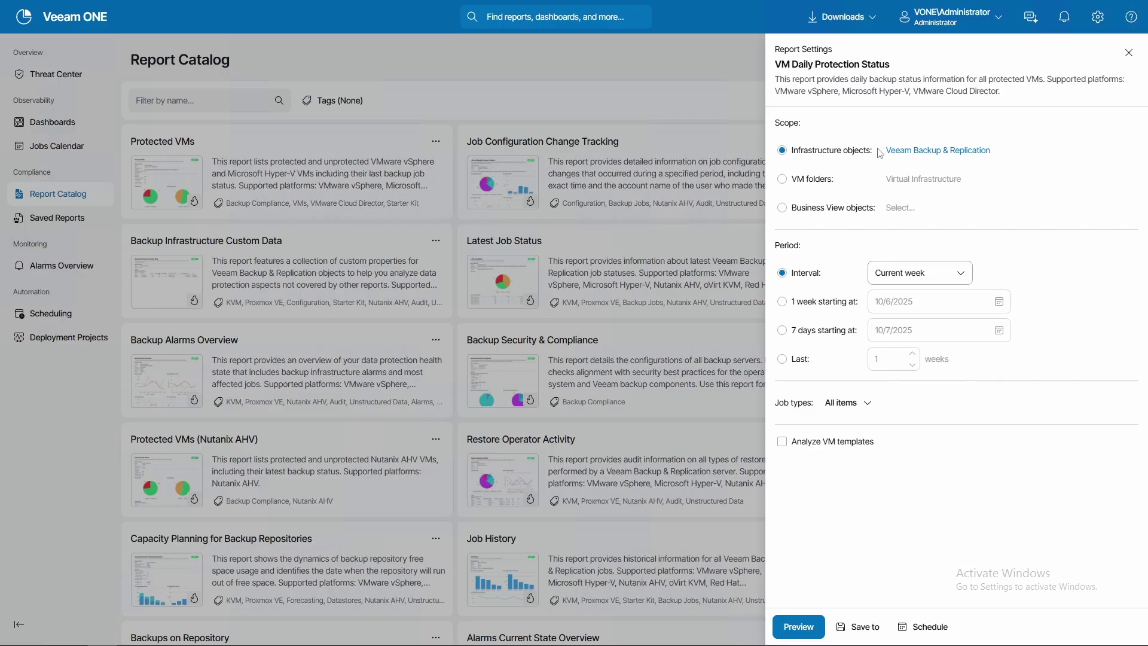
{"action": "left_click", "coordinate": [933, 151]}
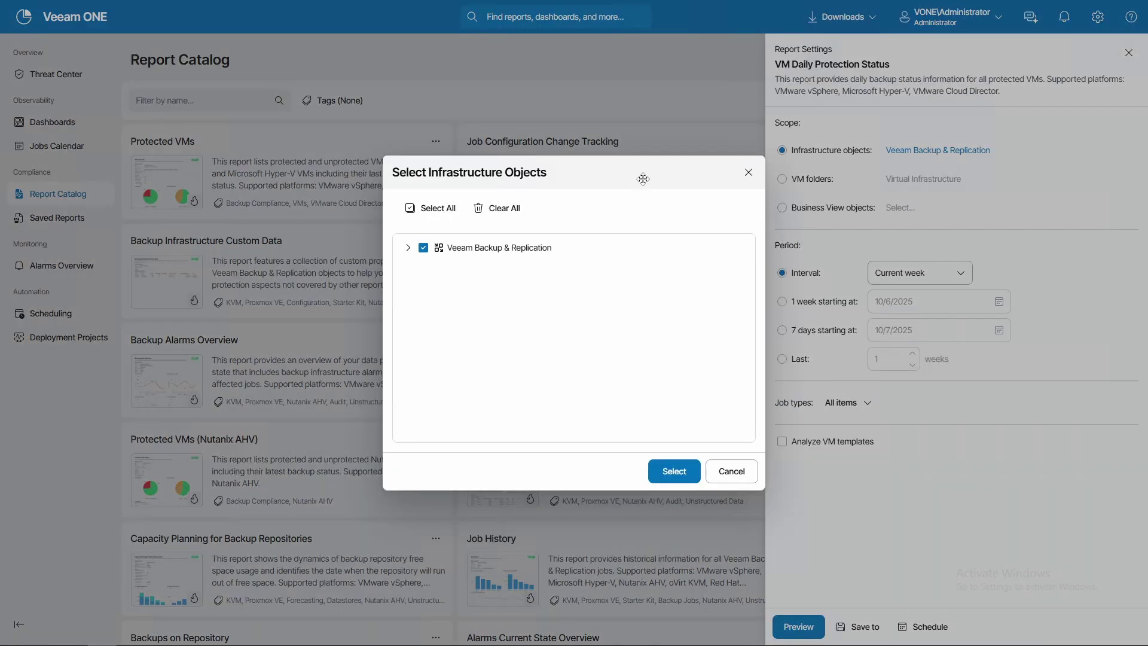
{"action": "left_click", "coordinate": [409, 248]}
{"action": "left_click", "coordinate": [422, 266]}
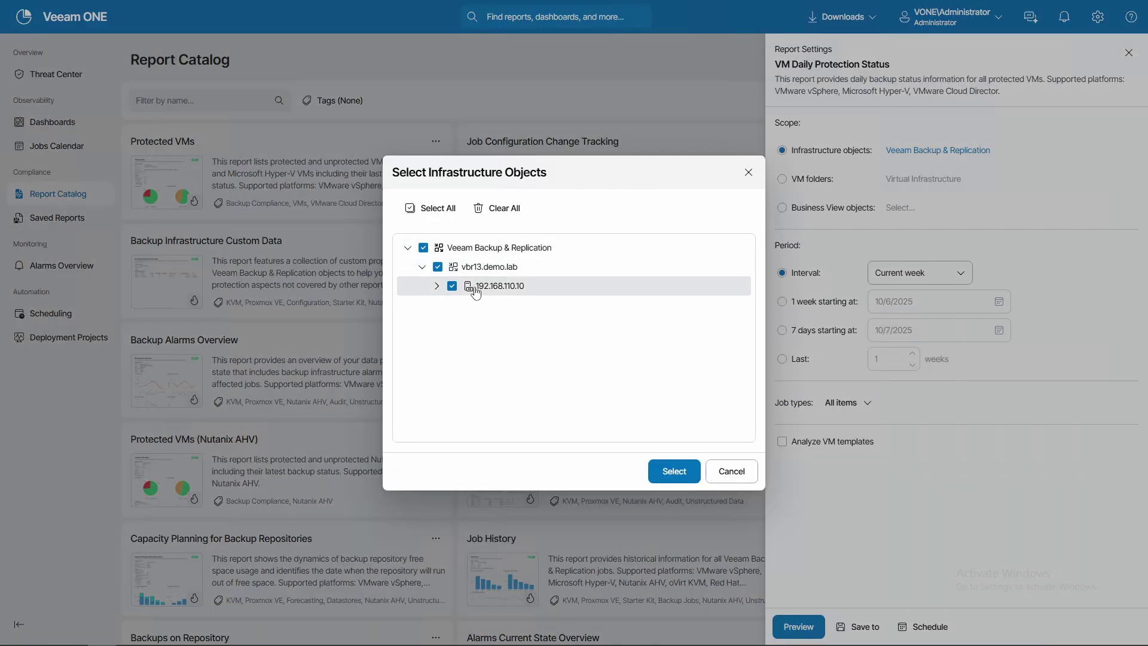
{"action": "left_click", "coordinate": [732, 471]}
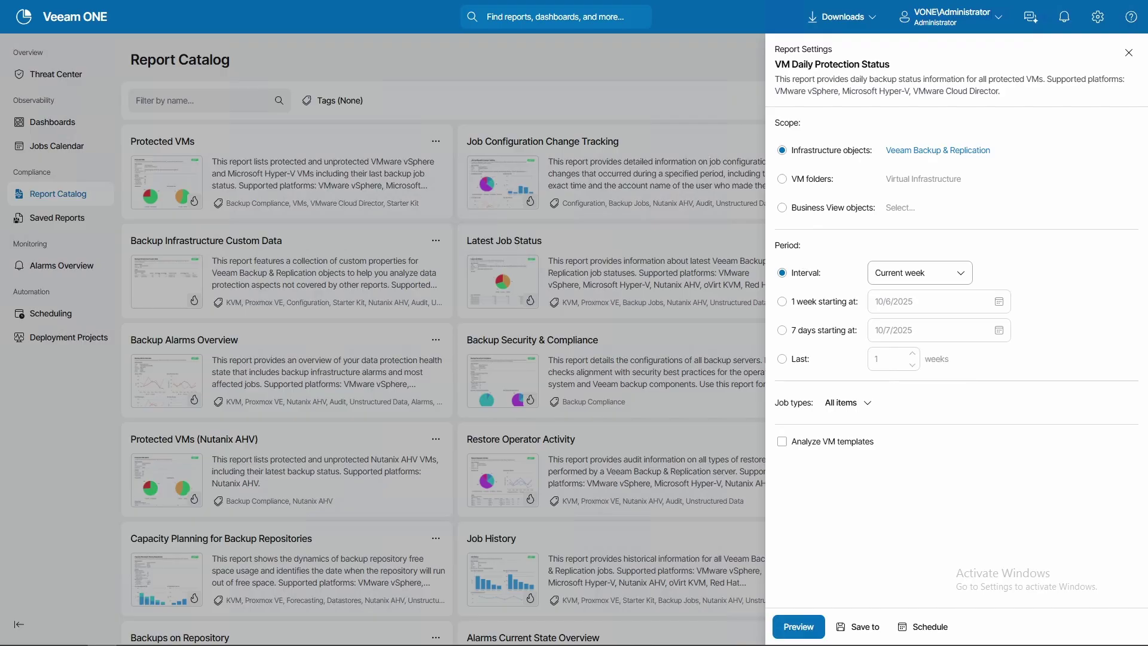
Preview the VM Daily Protection Status report with the interval set to Past 7 days and only the Backup job type included
{"action": "left_click", "coordinate": [952, 274]}
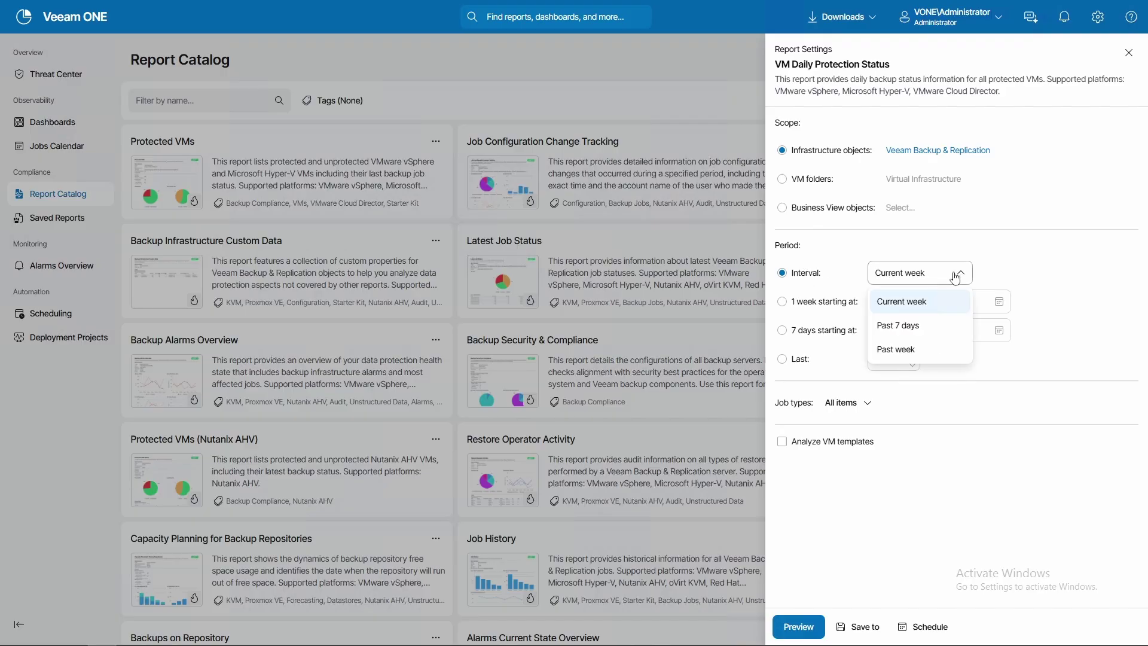
{"action": "left_click", "coordinate": [904, 327]}
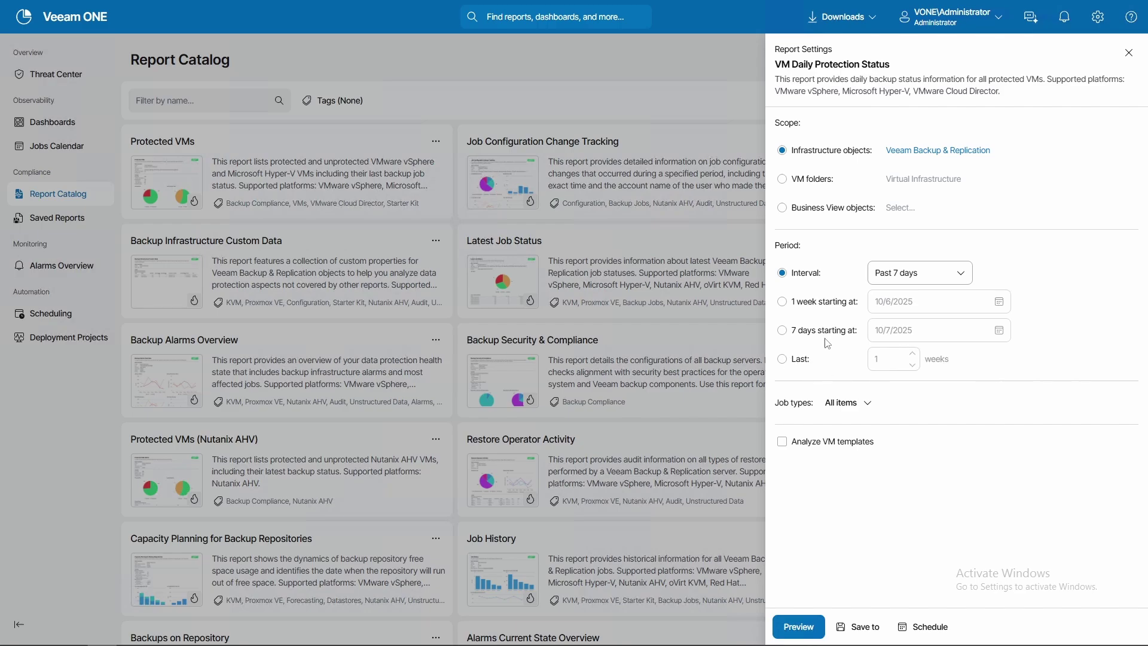
{"action": "left_click", "coordinate": [849, 404]}
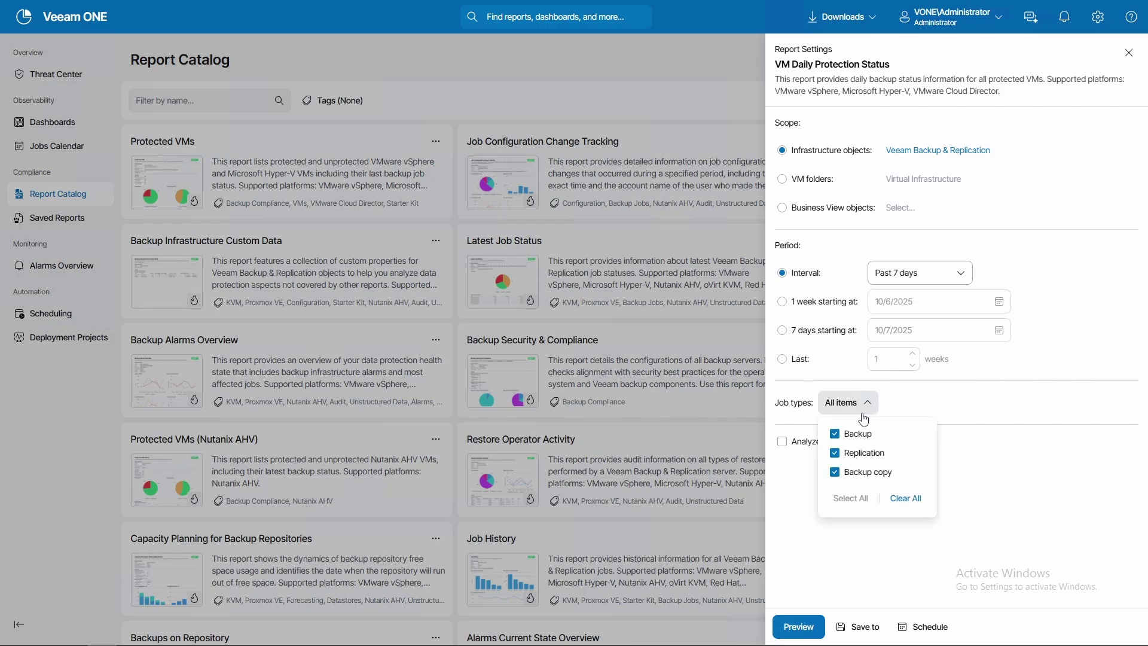
{"action": "left_click", "coordinate": [836, 473]}
{"action": "left_click", "coordinate": [836, 453]}
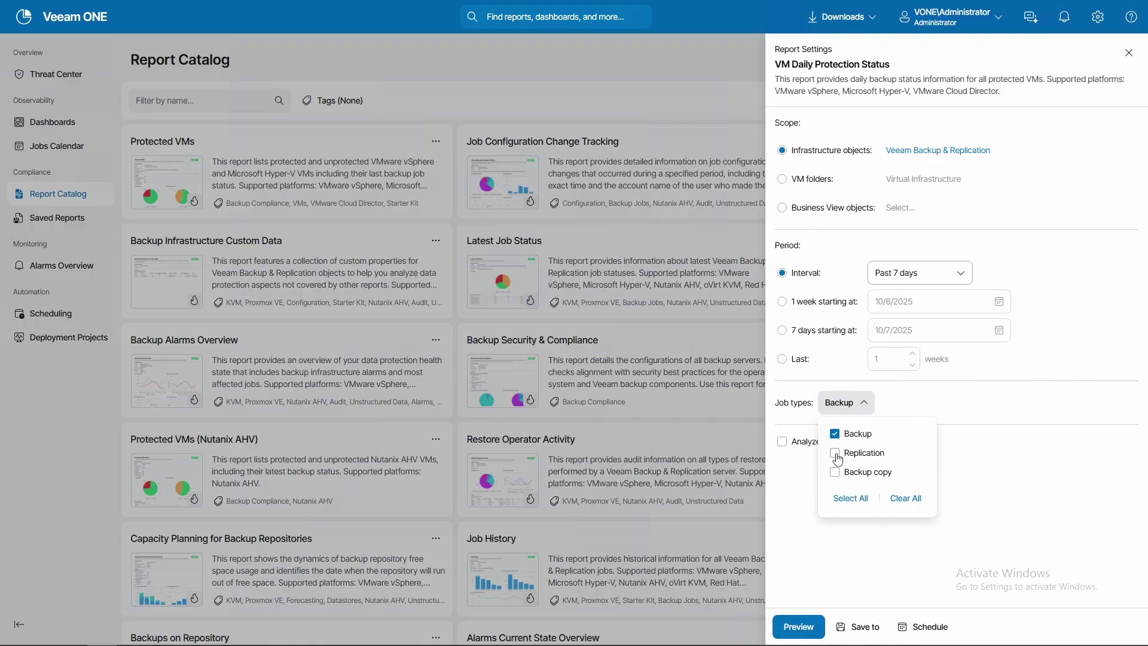
{"action": "left_click", "coordinate": [794, 487]}
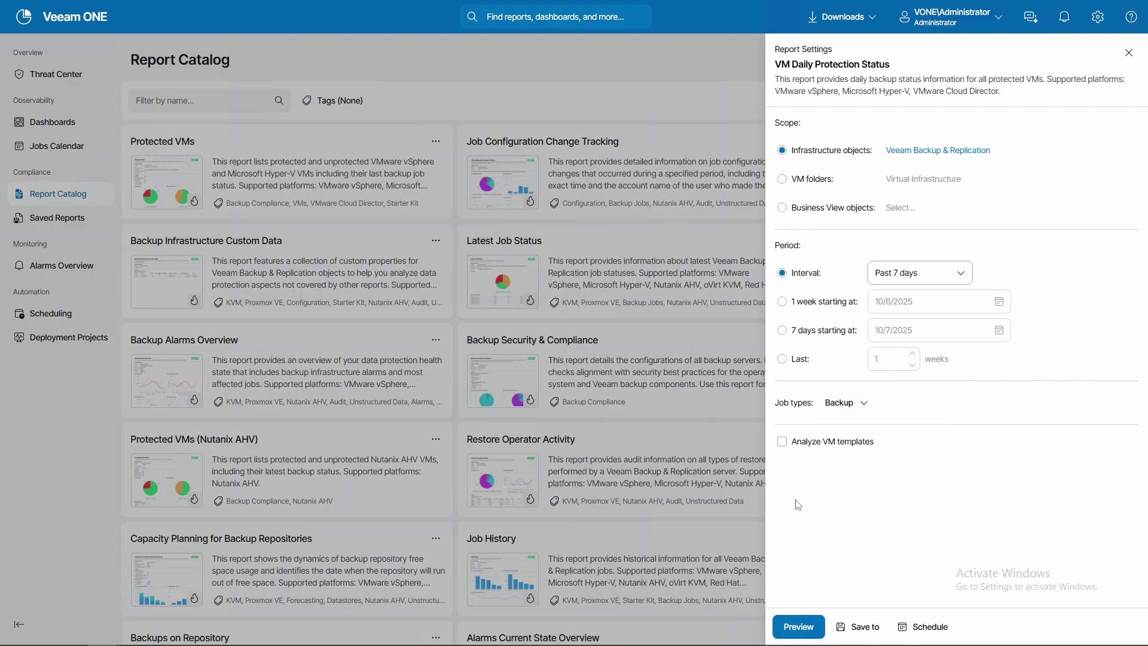
{"action": "left_click", "coordinate": [800, 633]}
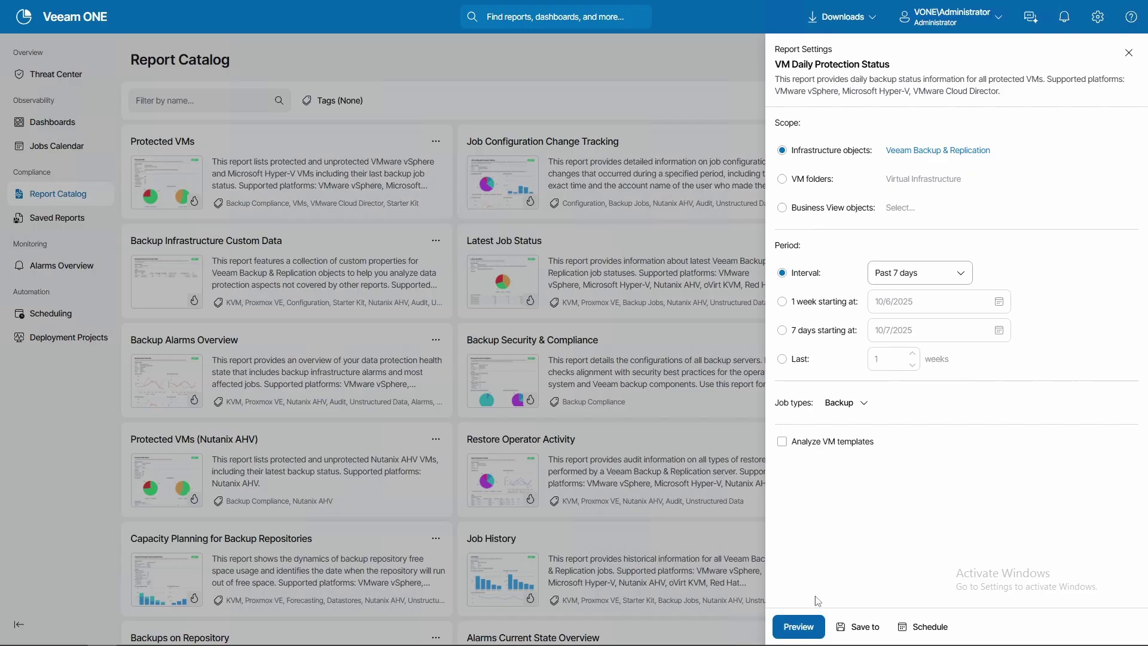
{"action": "left_click", "coordinate": [800, 628]}
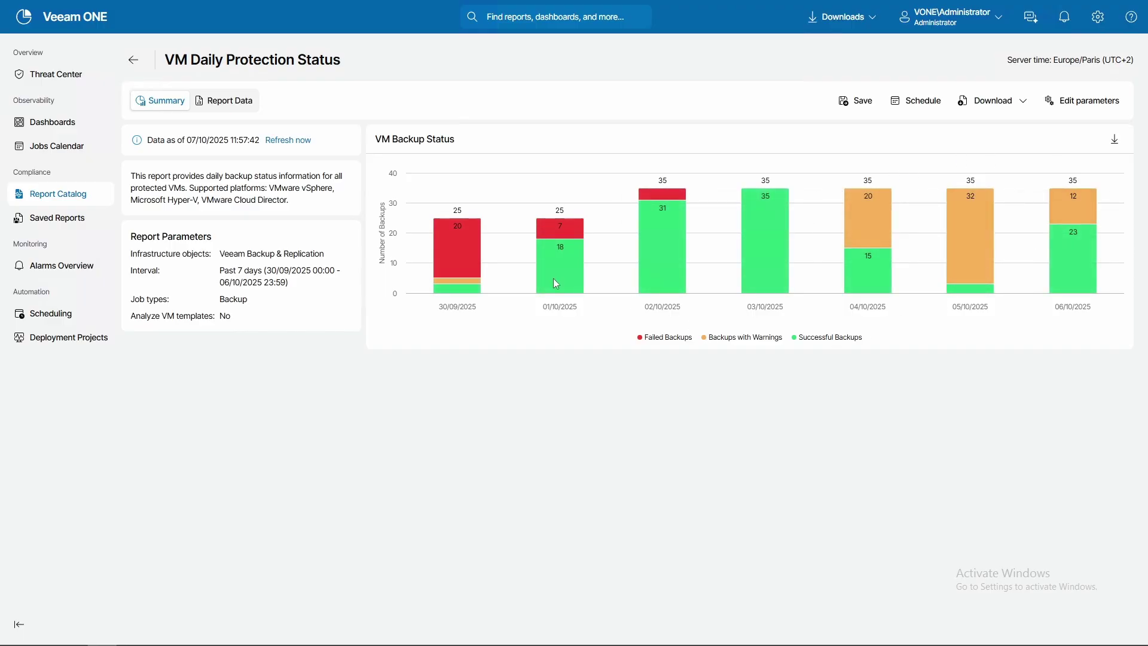
Examine the report's data timestamp, description, parameters and VM Backup Status chart
{"action": "left_click_drag", "start_coordinate": [164, 141], "coordinate": [318, 207]}
{"action": "left_click_drag", "start_coordinate": [131, 235], "coordinate": [246, 316]}
{"action": "left_click", "coordinate": [270, 294]}
{"action": "left_click_drag", "start_coordinate": [220, 254], "coordinate": [340, 259]}
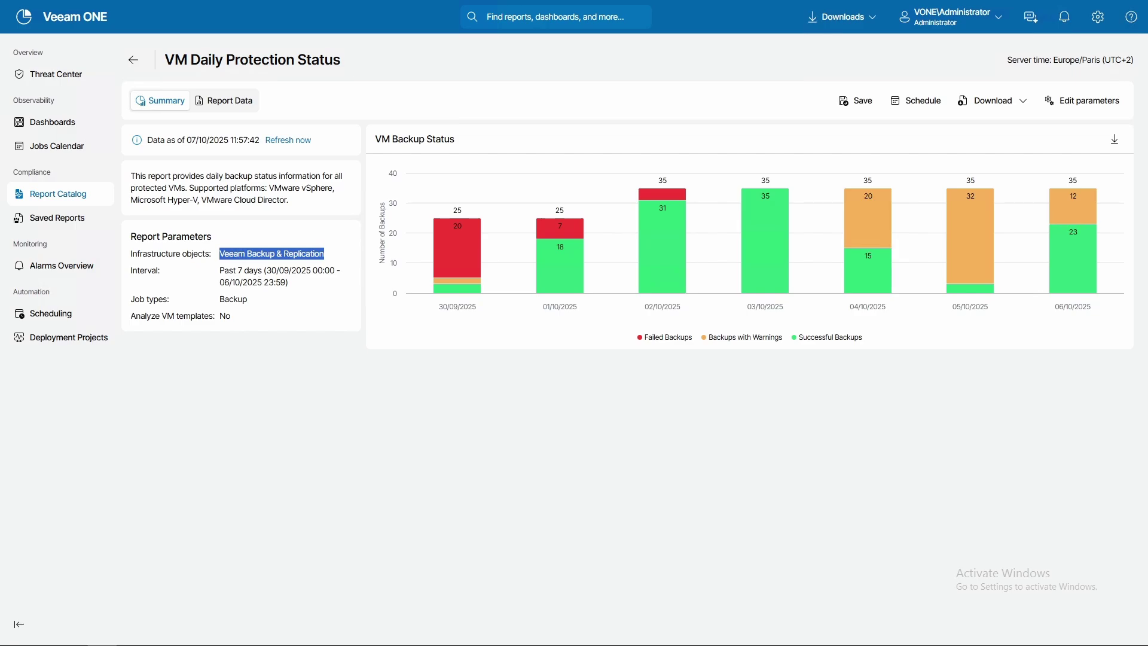
{"action": "left_click_drag", "start_coordinate": [224, 270], "coordinate": [272, 271]}
{"action": "left_click_drag", "start_coordinate": [220, 299], "coordinate": [238, 317]}
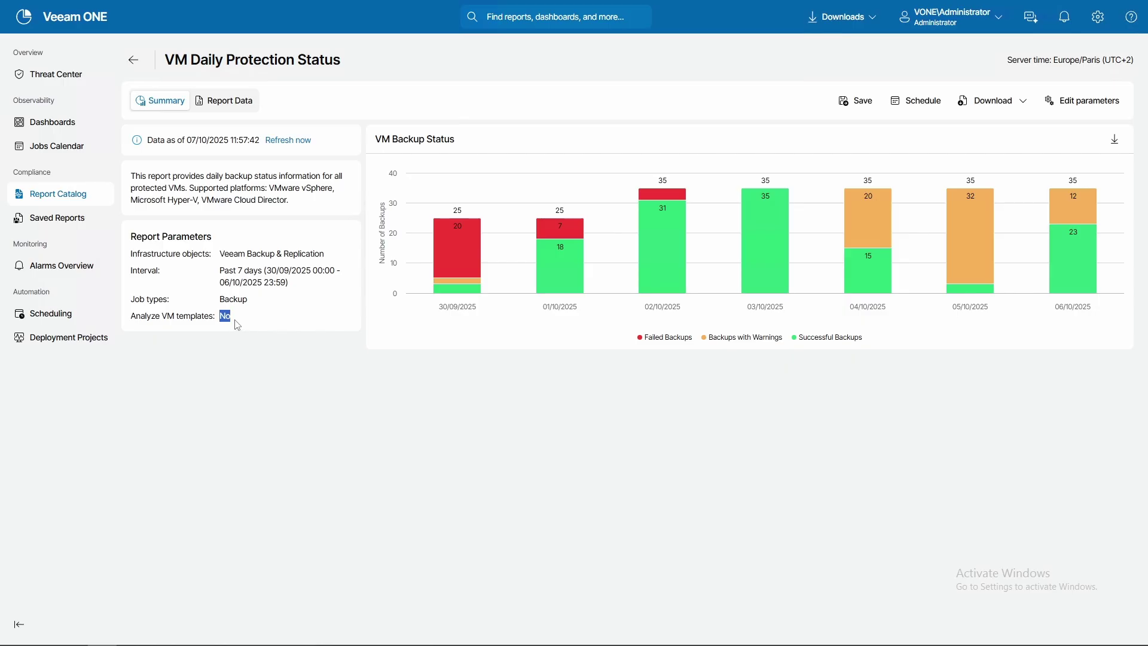
{"action": "left_click", "coordinate": [255, 333]}
{"action": "mouse_move", "coordinate": [522, 294]}
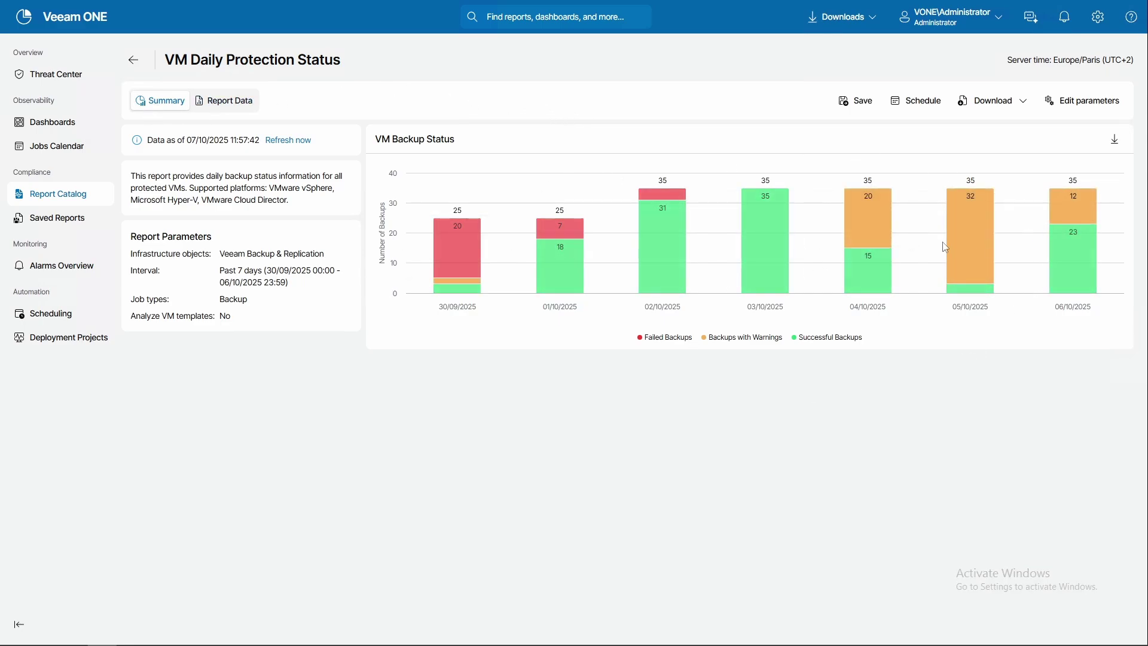
View the report data, expand and collapse the vbr13.demo.lab group, and return to the summary
{"action": "left_click", "coordinate": [235, 106]}
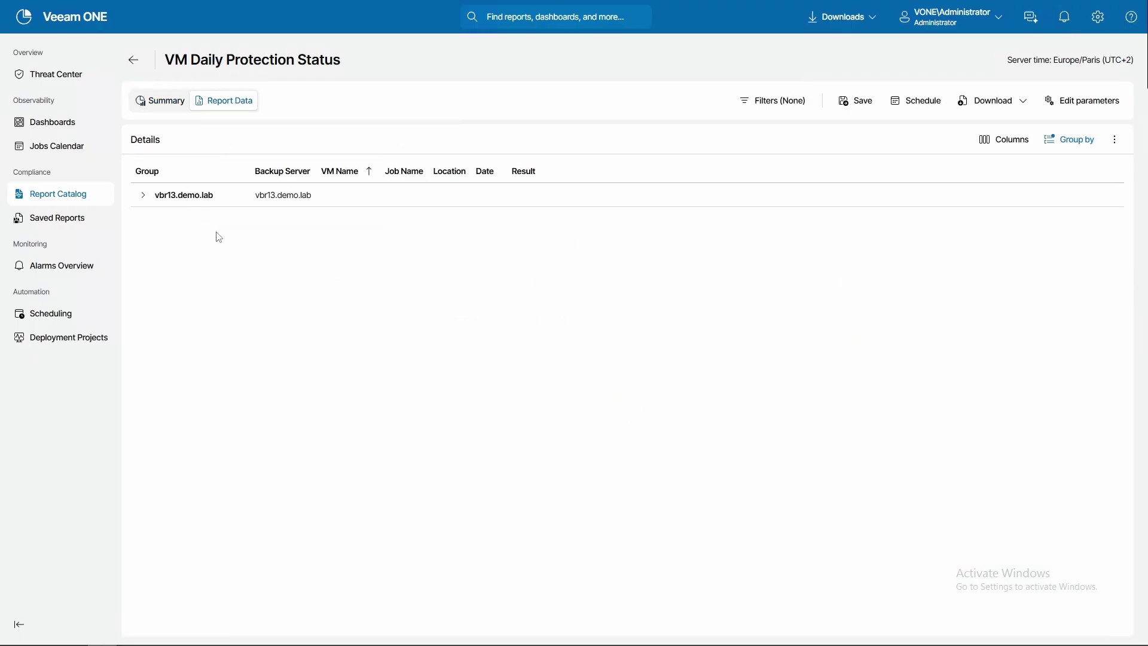
{"action": "left_click", "coordinate": [143, 196]}
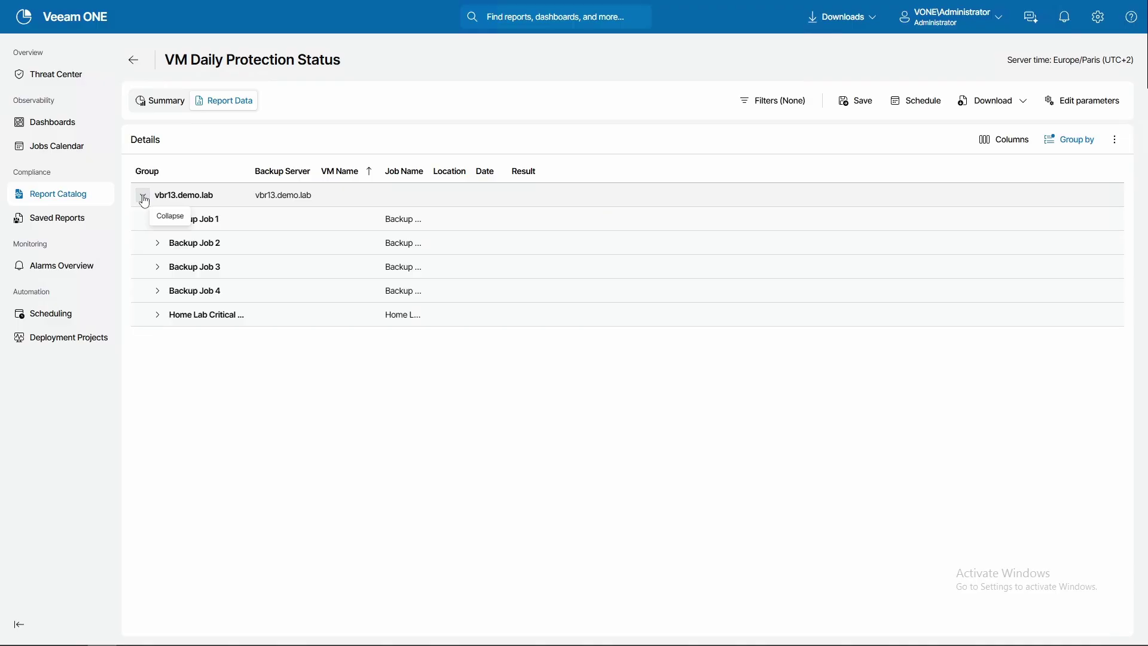
{"action": "left_click", "coordinate": [144, 197]}
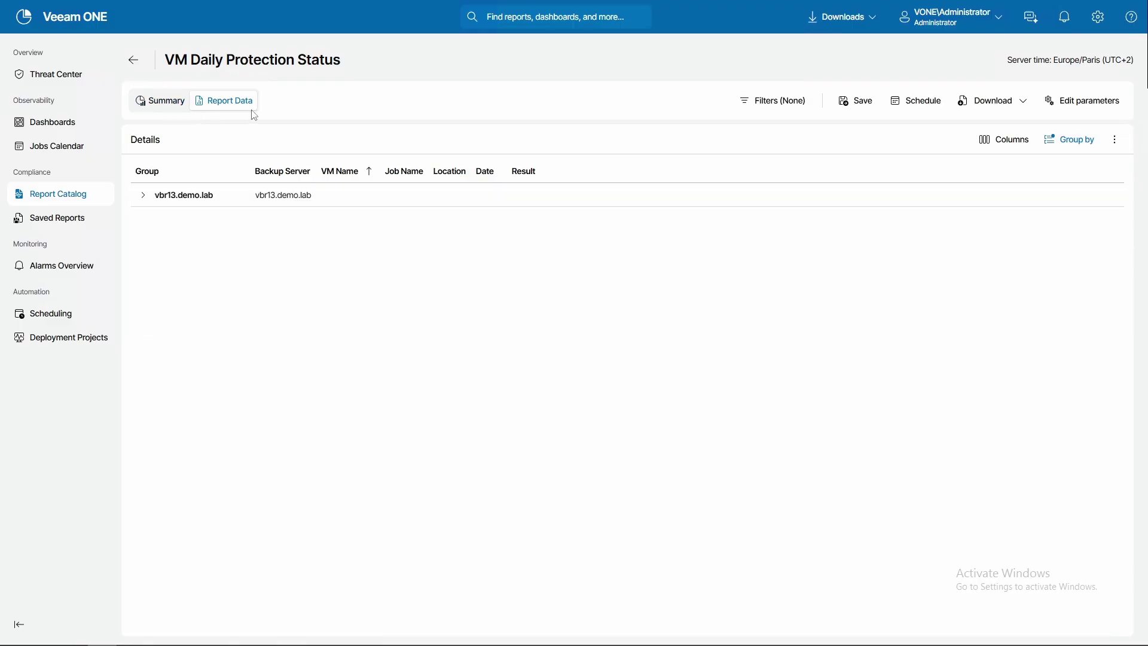
{"action": "left_click", "coordinate": [174, 107]}
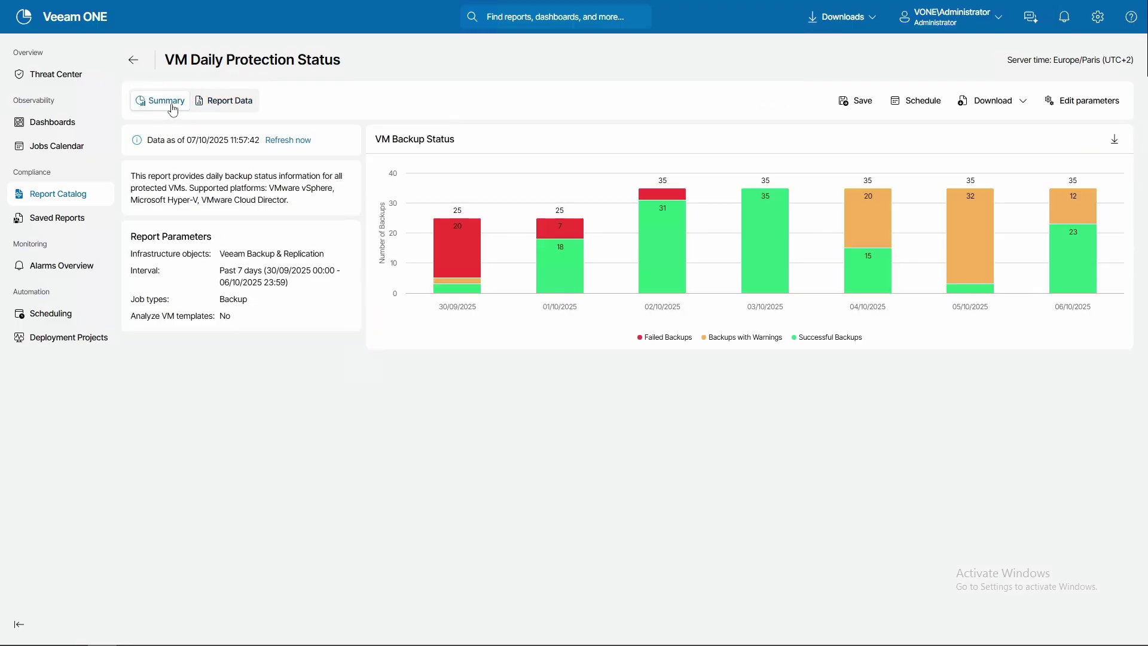
{"action": "left_click", "coordinate": [226, 107]}
{"action": "left_click", "coordinate": [159, 107]}
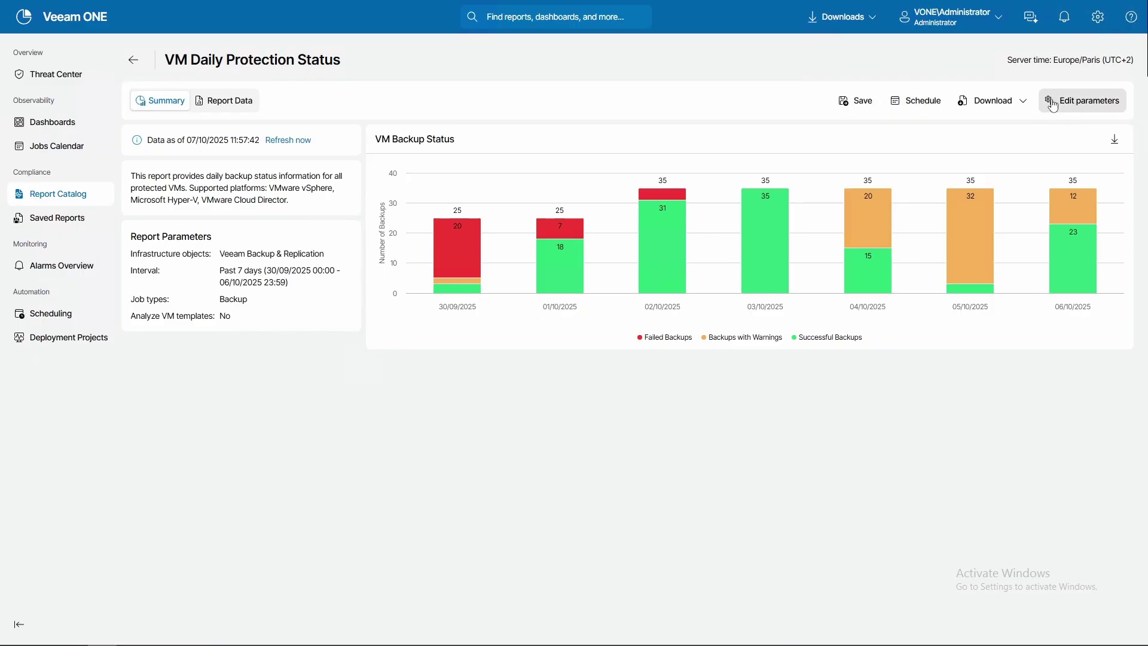
Review the report's editable parameters without changing them and look through the download formats of the VM Backup Status chart
{"action": "left_click", "coordinate": [1082, 102]}
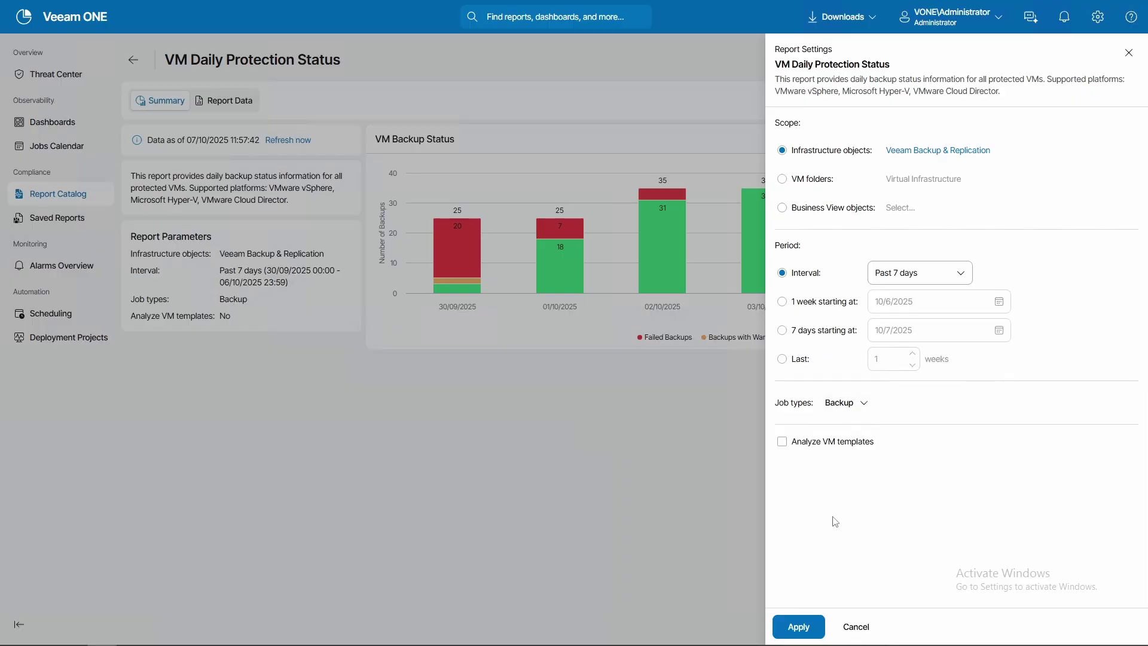
{"action": "left_click", "coordinate": [857, 623]}
{"action": "left_click", "coordinate": [1115, 141]}
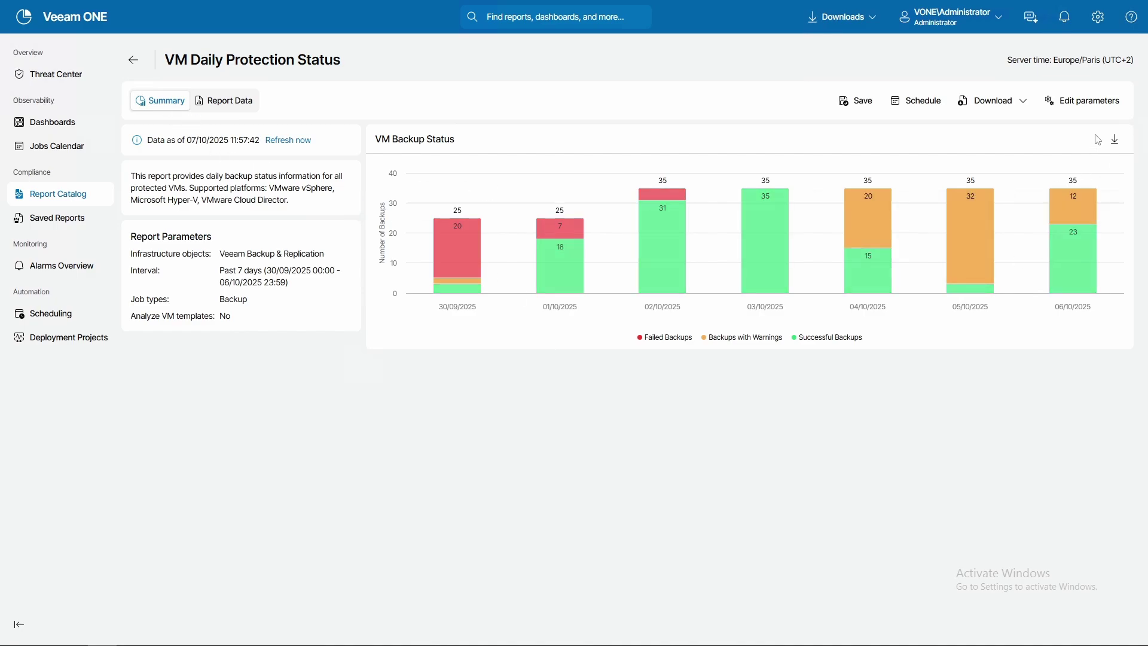
{"action": "left_click", "coordinate": [1115, 138]}
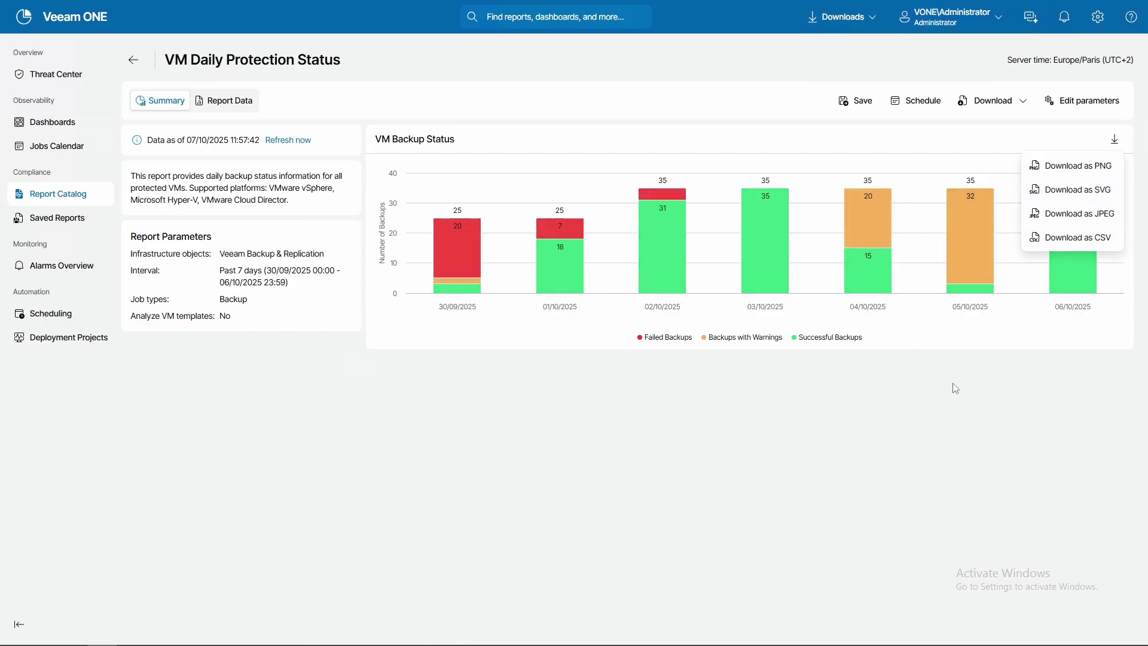
{"action": "left_click", "coordinate": [913, 392]}
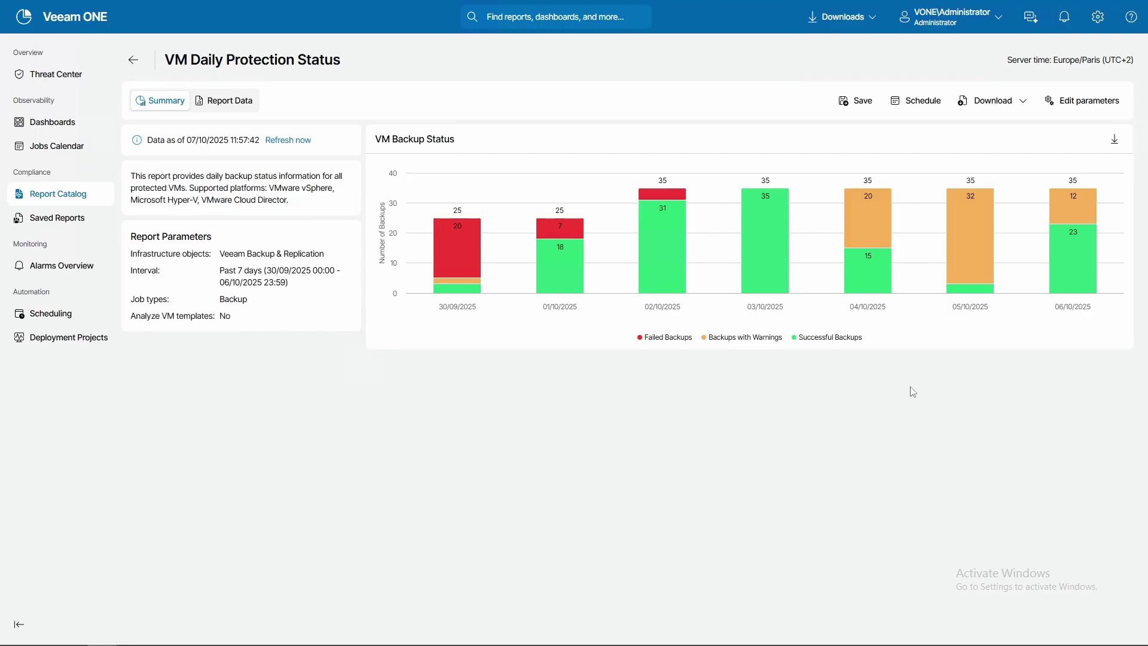
{"action": "left_click", "coordinate": [1115, 138]}
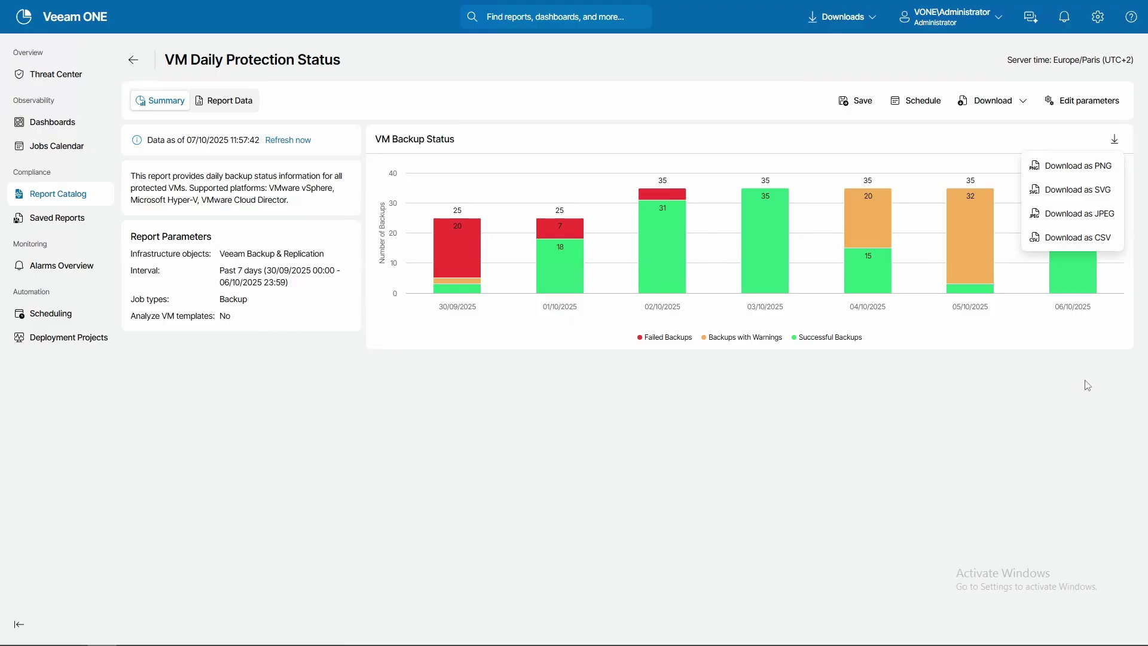
{"action": "left_click", "coordinate": [1077, 413]}
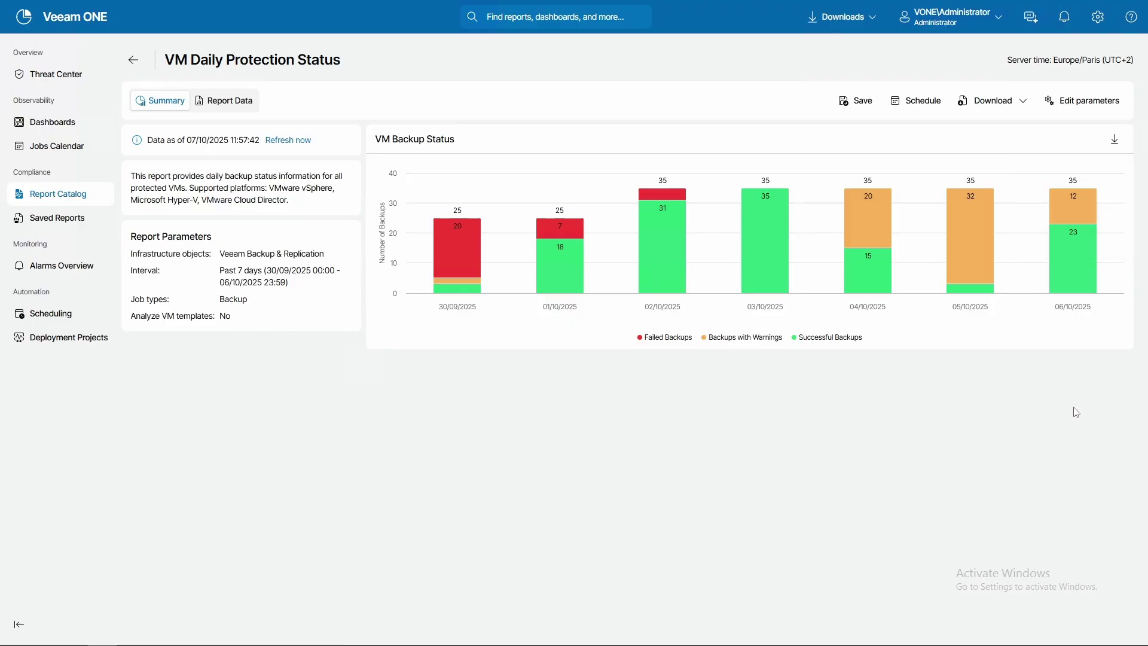
Group the report data by Result, Job Name and VM Name instead of Backup Server, Job Name and Date
{"action": "left_click", "coordinate": [238, 105]}
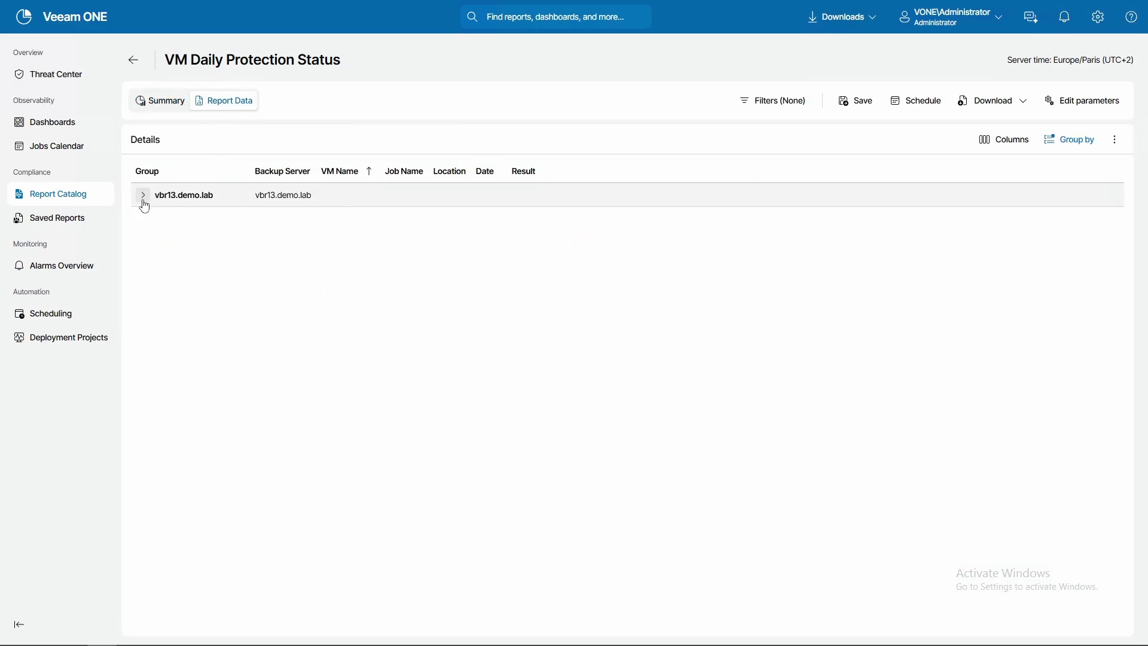
{"action": "left_click", "coordinate": [144, 197]}
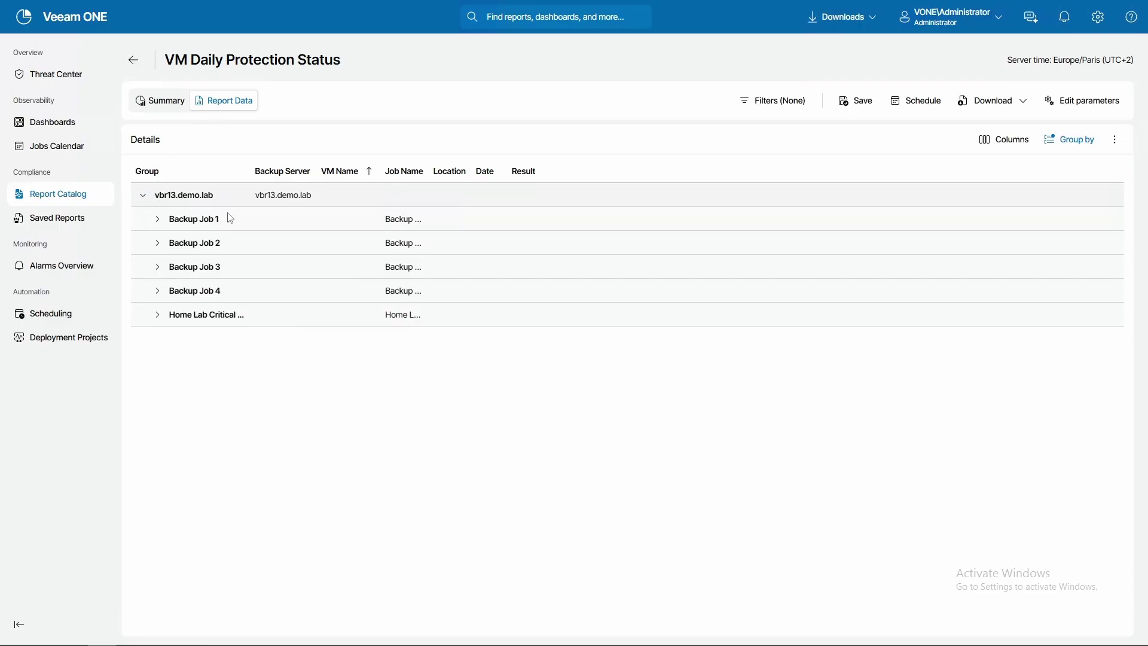
{"action": "left_click", "coordinate": [1090, 144]}
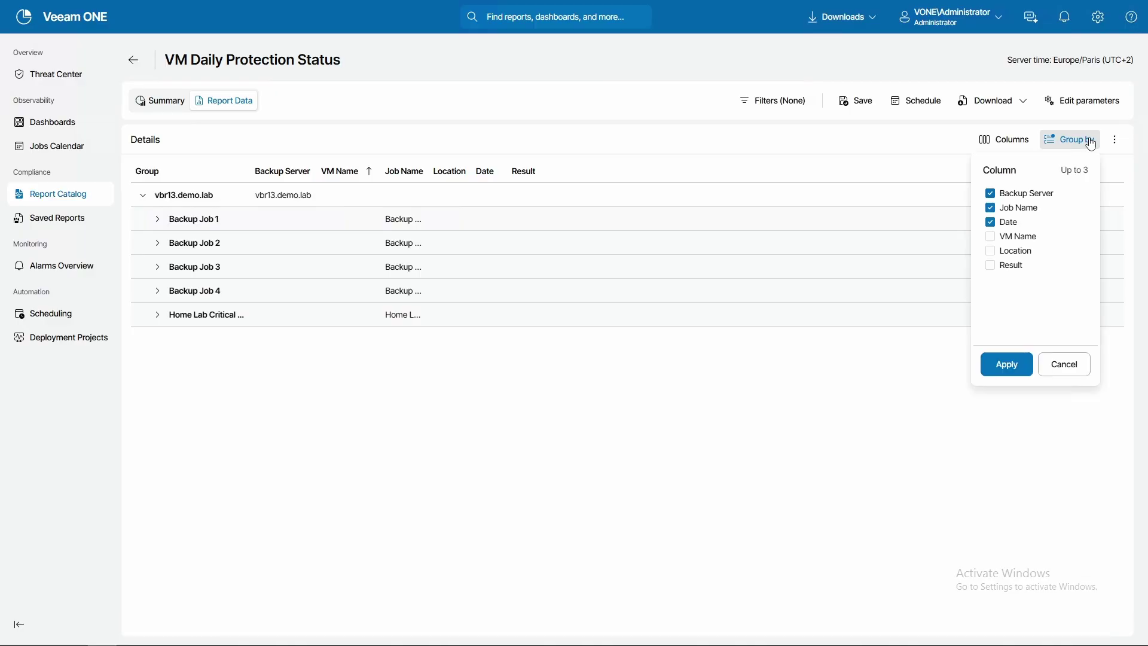
{"action": "left_click", "coordinate": [991, 223]}
{"action": "left_click", "coordinate": [991, 208]}
{"action": "left_click", "coordinate": [991, 193]}
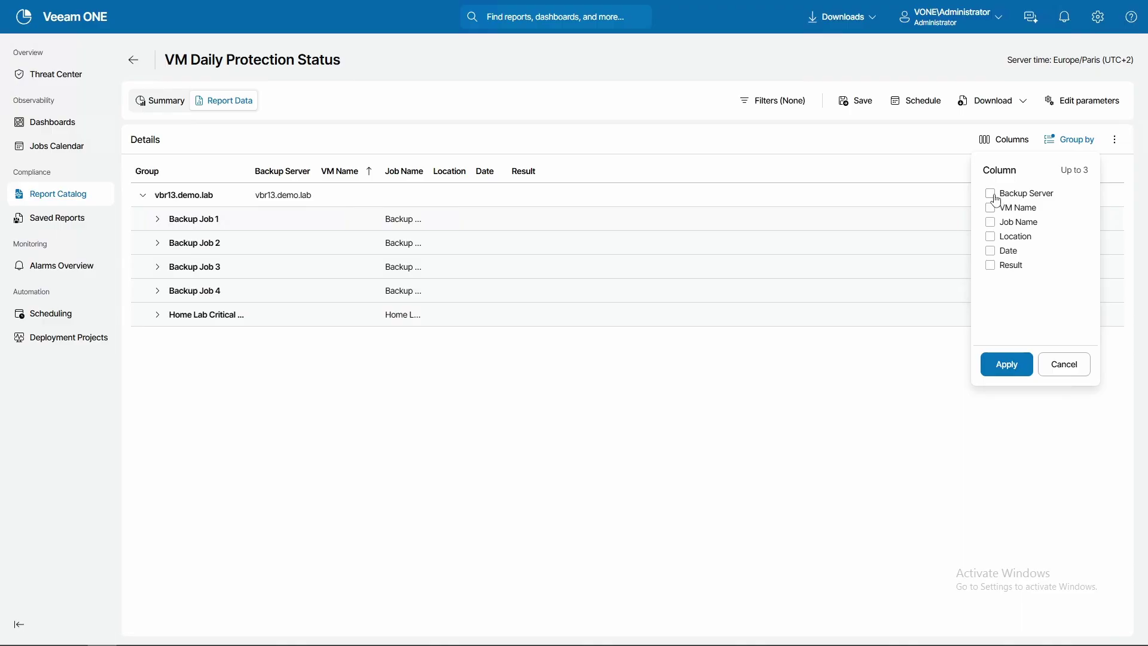
{"action": "left_click", "coordinate": [992, 265]}
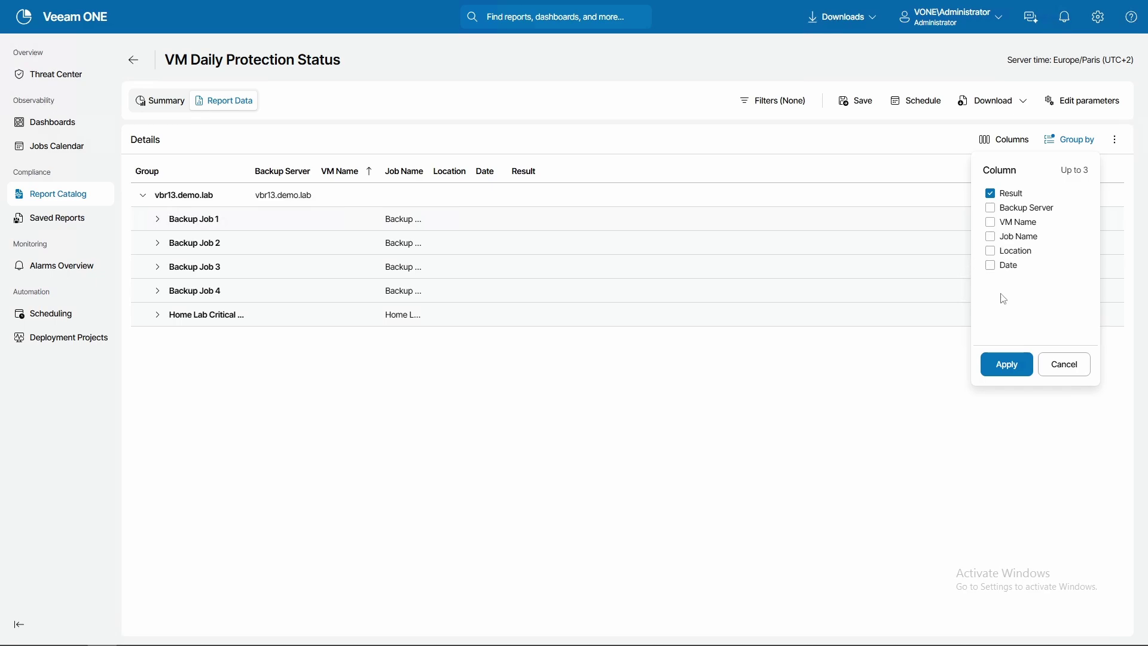
{"action": "left_click", "coordinate": [991, 239]}
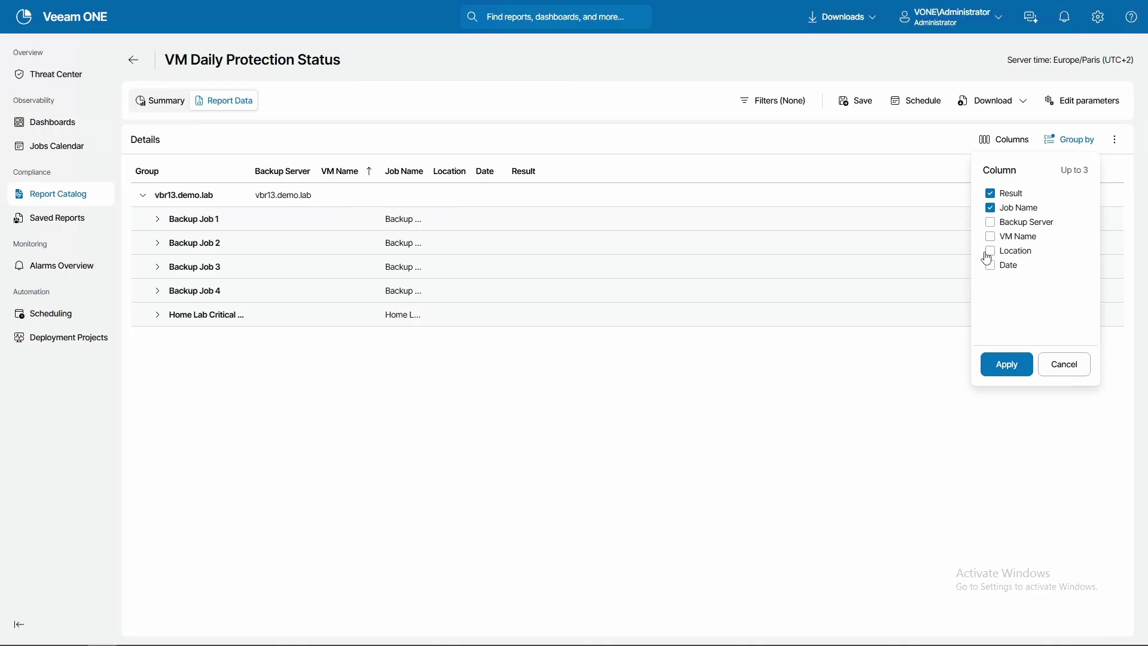
{"action": "left_click", "coordinate": [992, 238]}
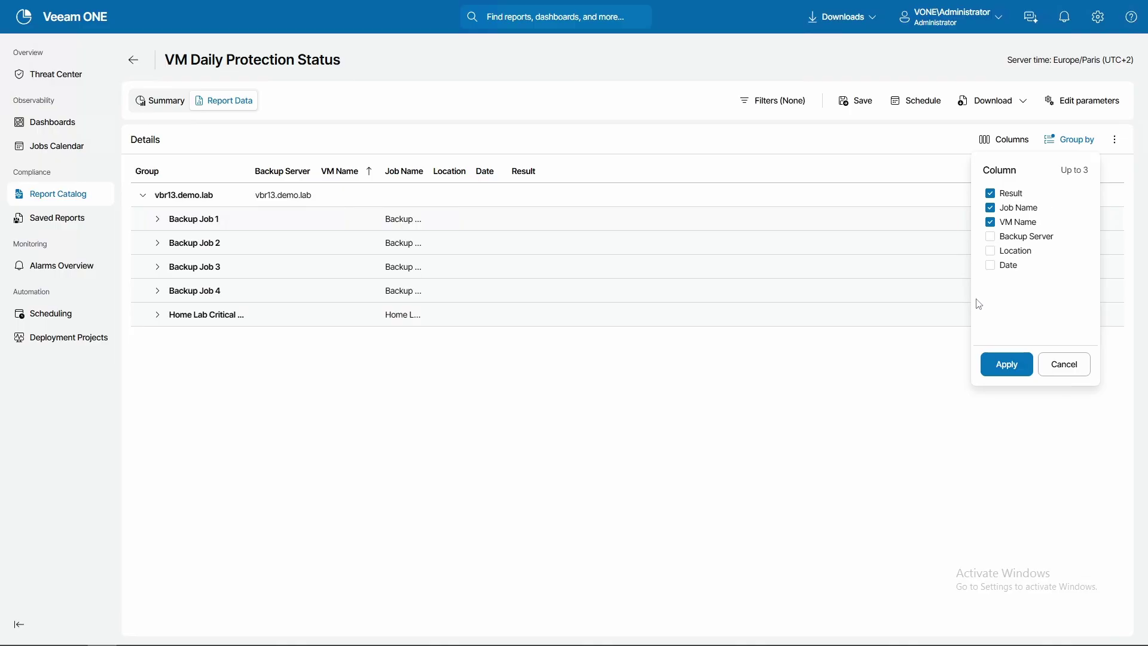
{"action": "left_click", "coordinate": [1007, 364]}
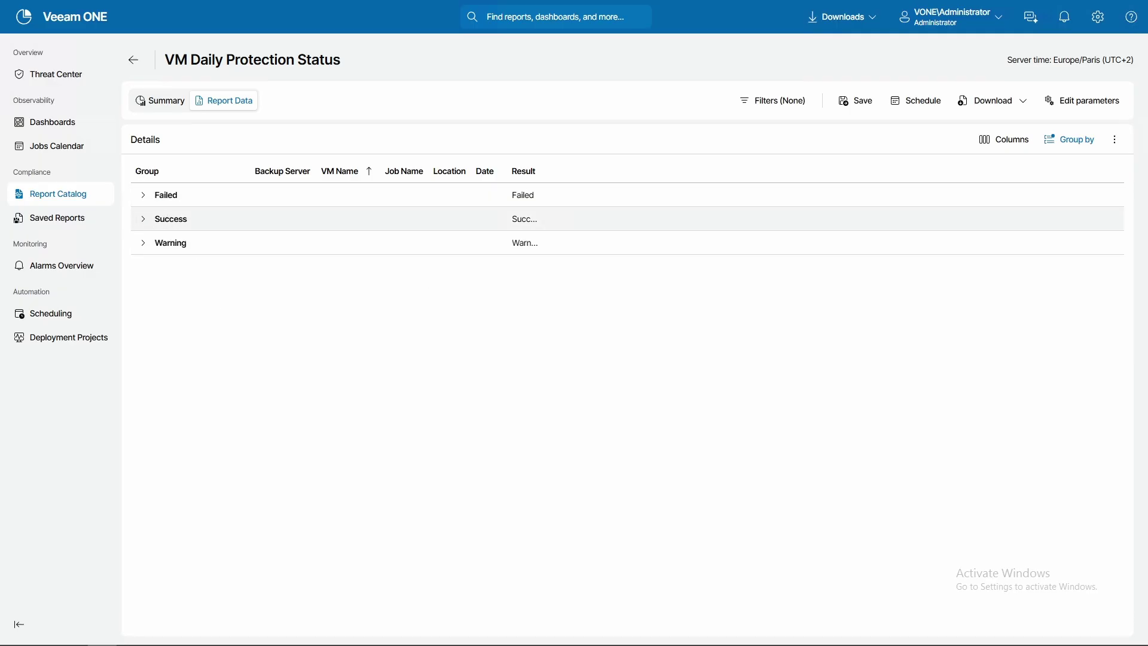
Expand the Failed group and its Backup Job 2 entry to examine the affected VMs
{"action": "left_click", "coordinate": [144, 197]}
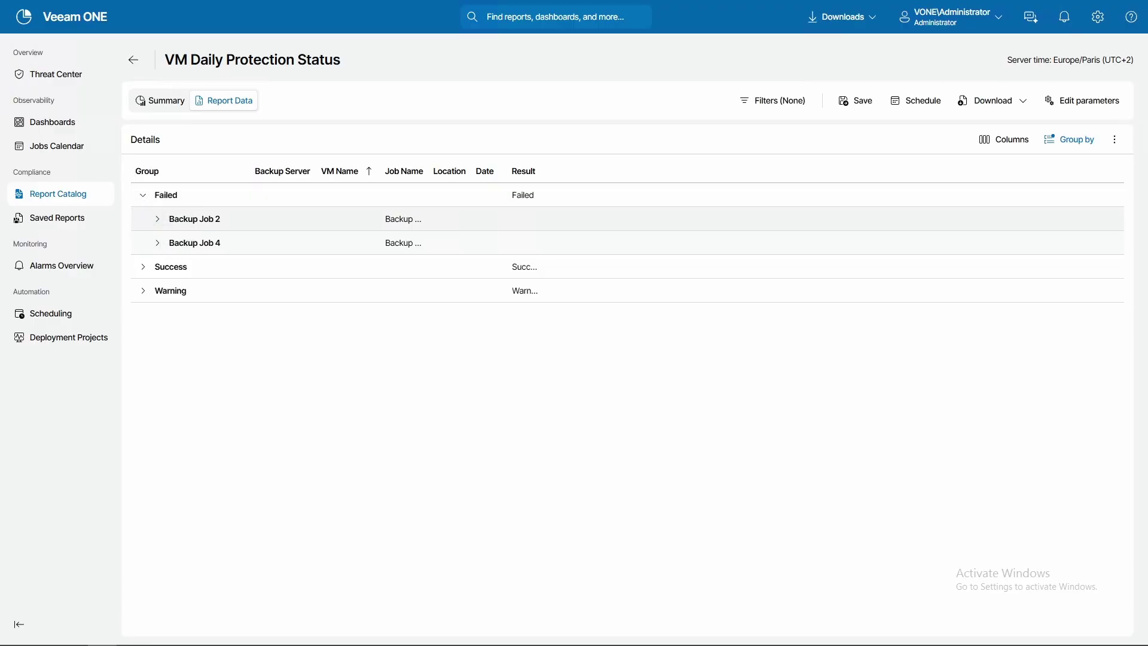
{"action": "left_click", "coordinate": [157, 219]}
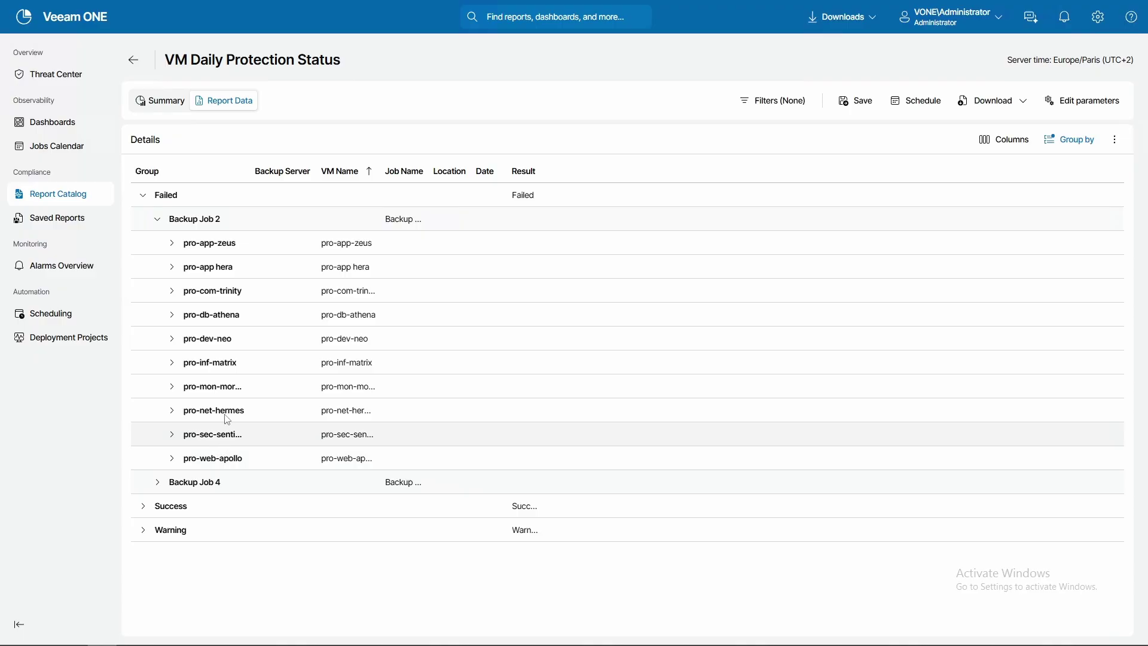
Expand pro-app-zeus under the failed Backup Job 2 and examine its backup entry
{"action": "left_click", "coordinate": [172, 243]}
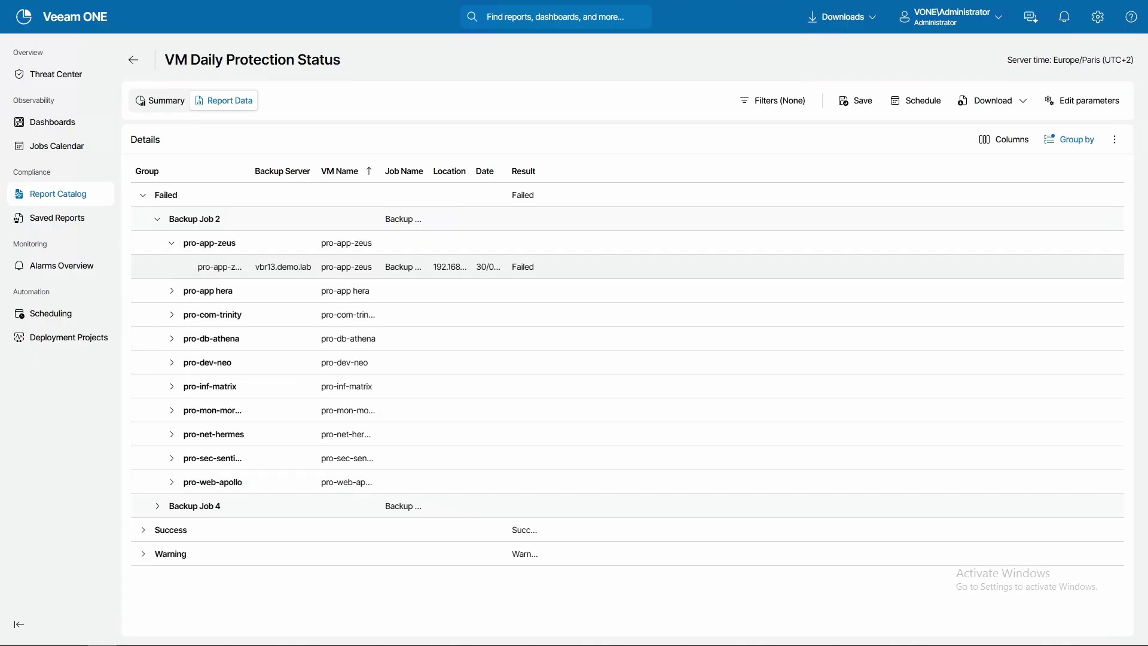
{"action": "double_click", "coordinate": [513, 269]}
{"action": "left_click_drag", "start_coordinate": [204, 268], "coordinate": [366, 267]}
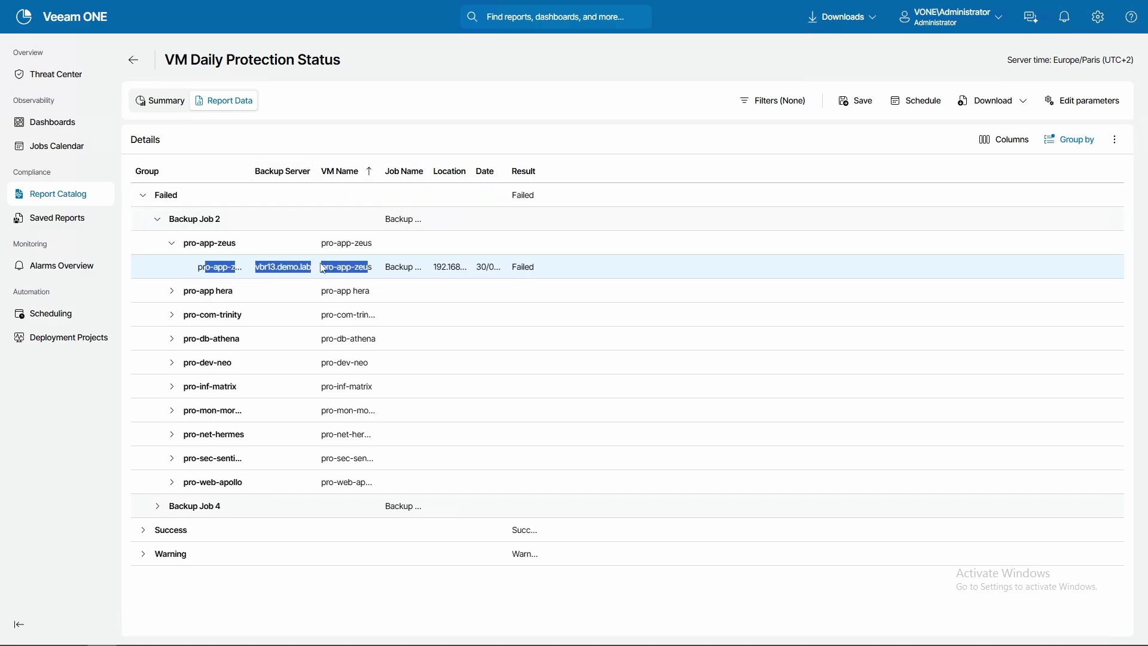
{"action": "left_click", "coordinate": [516, 277]}
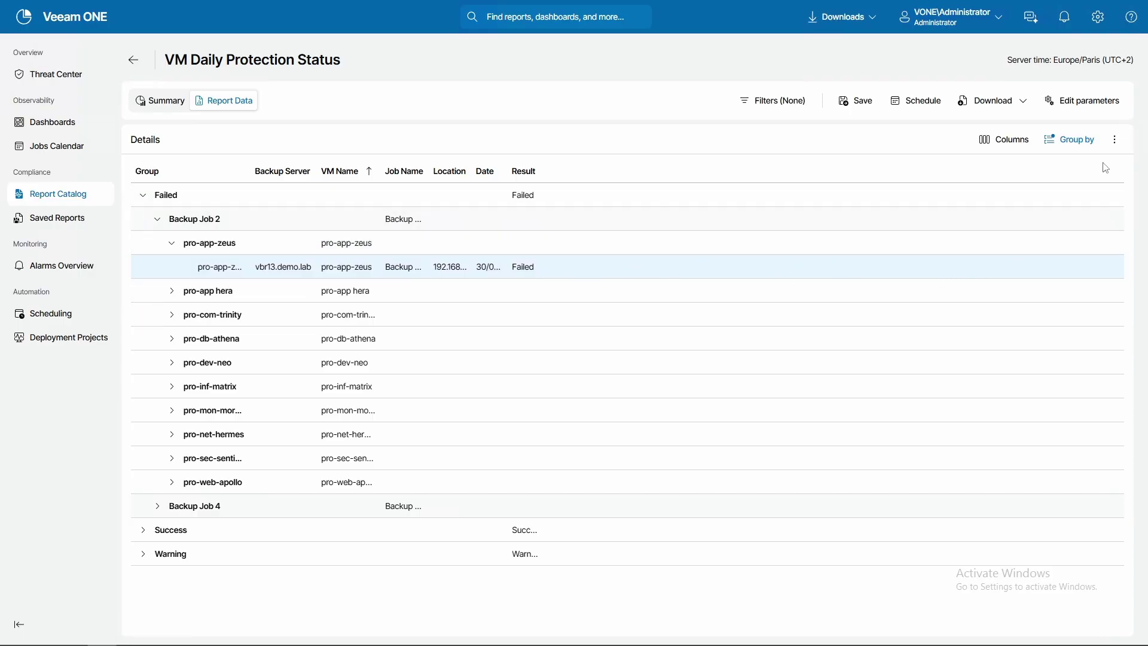
Auto-size all columns of the report data, check the selectable columns, and collapse the Failed group
{"action": "left_click", "coordinate": [1120, 148]}
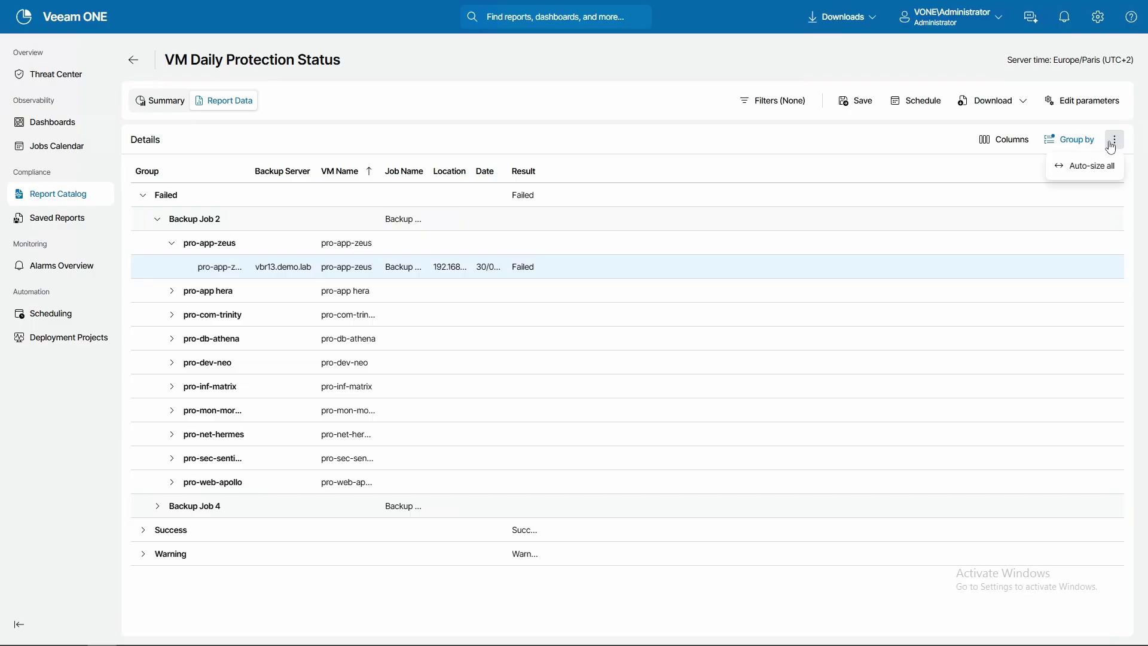
{"action": "left_click", "coordinate": [1094, 174]}
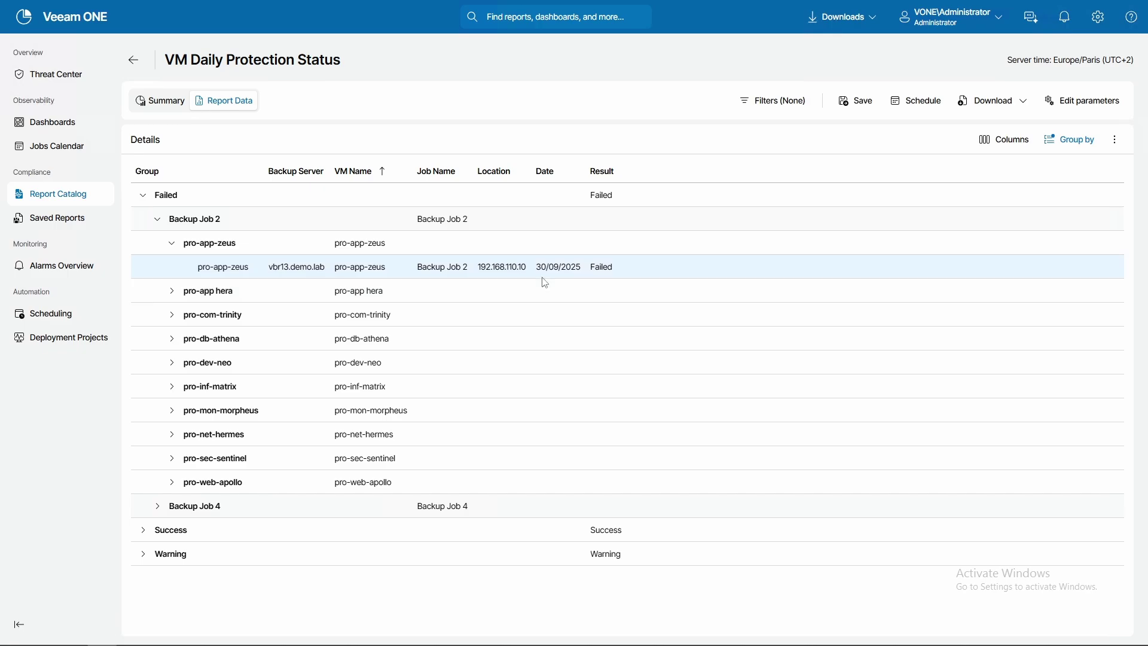
{"action": "left_click", "coordinate": [997, 143]}
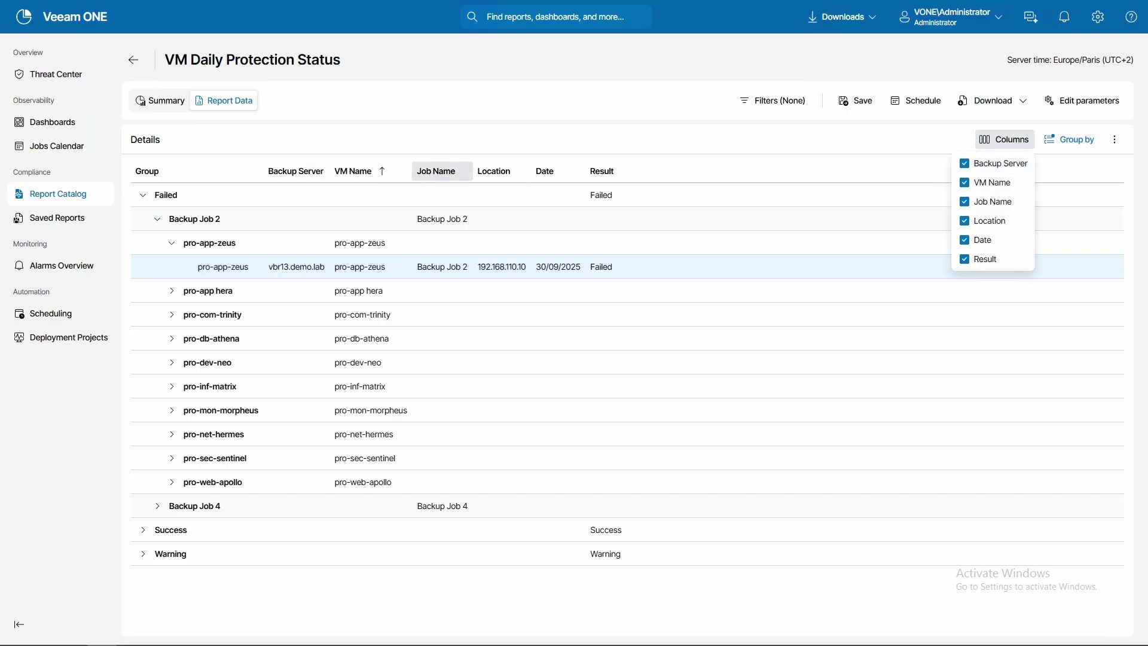
{"action": "left_click", "coordinate": [930, 129]}
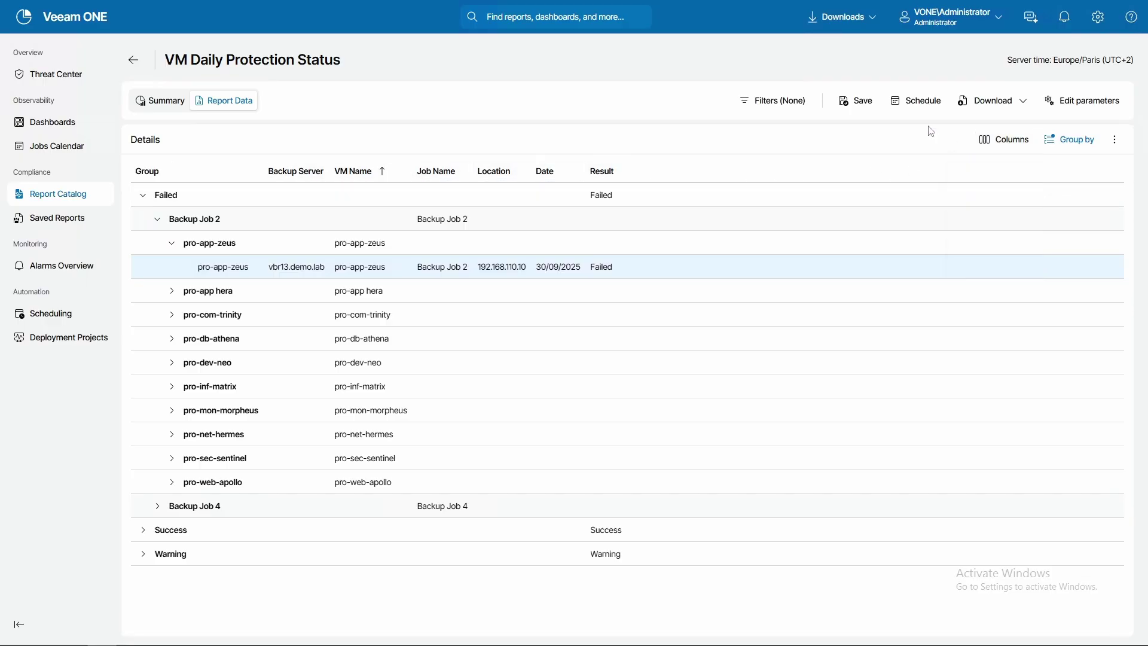
{"action": "left_click", "coordinate": [143, 195]}
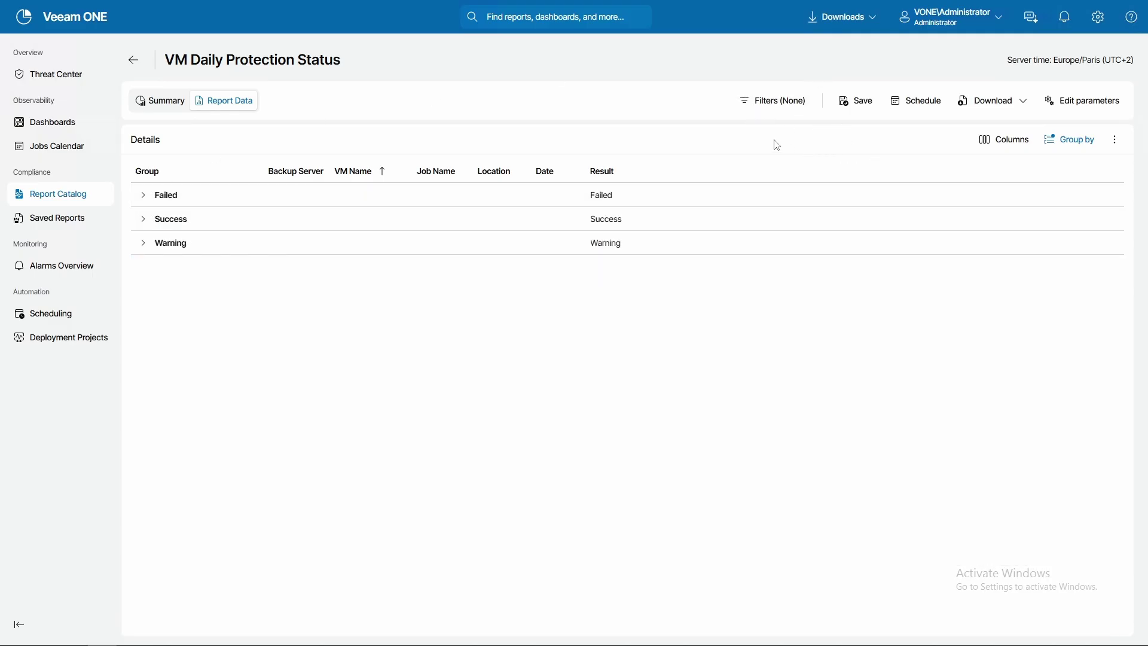
Try building a results filter with a Job Name Equals condition and two additional blank conditions, then discard it
{"action": "left_click", "coordinate": [775, 101]}
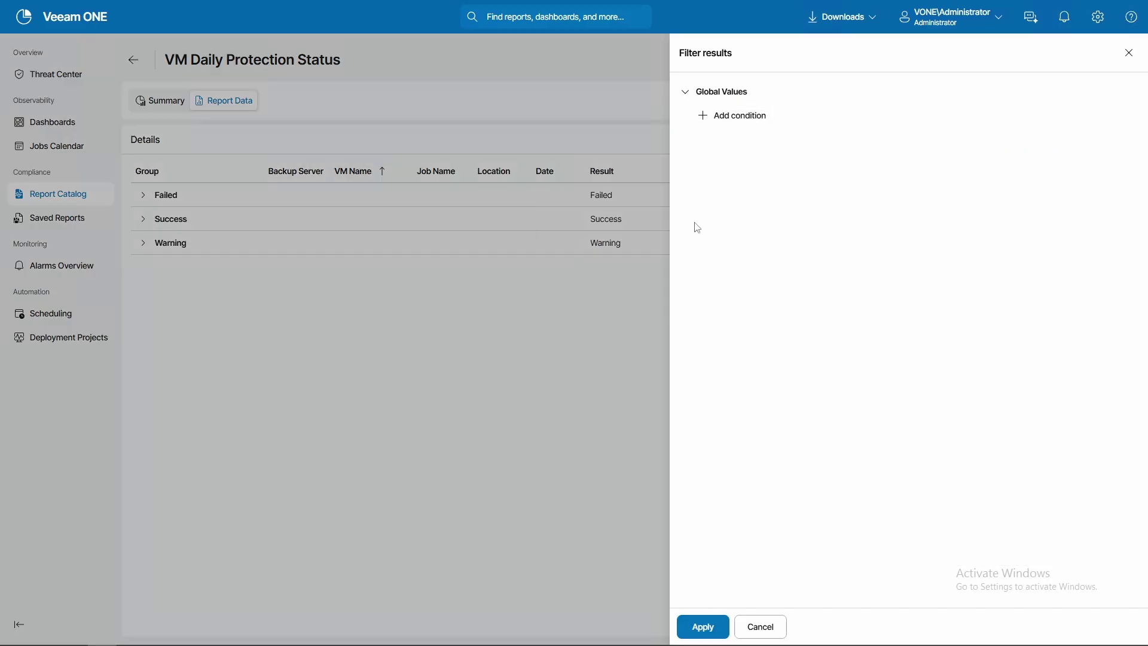
{"action": "left_click", "coordinate": [776, 626]}
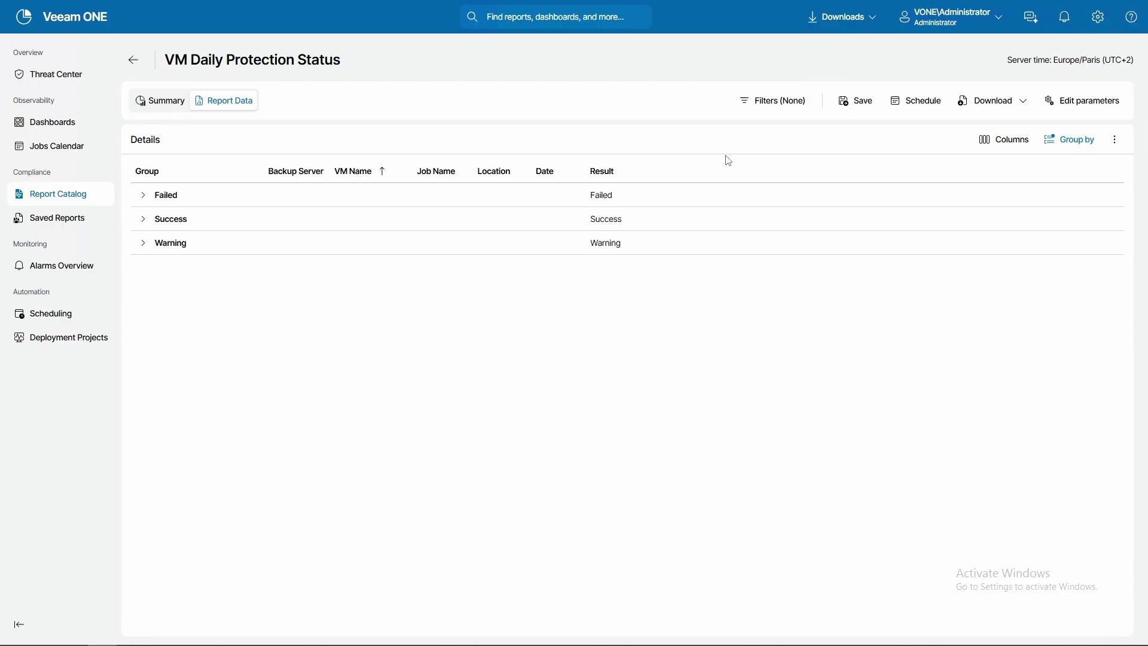
{"action": "left_click", "coordinate": [776, 103]}
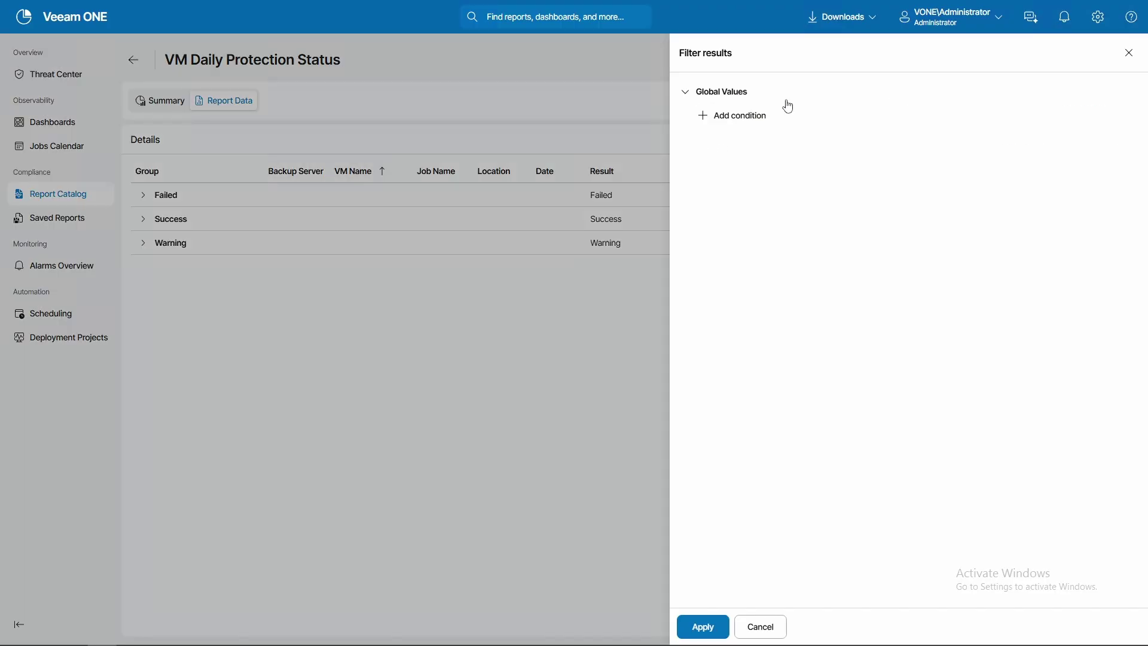
{"action": "left_click", "coordinate": [706, 117]}
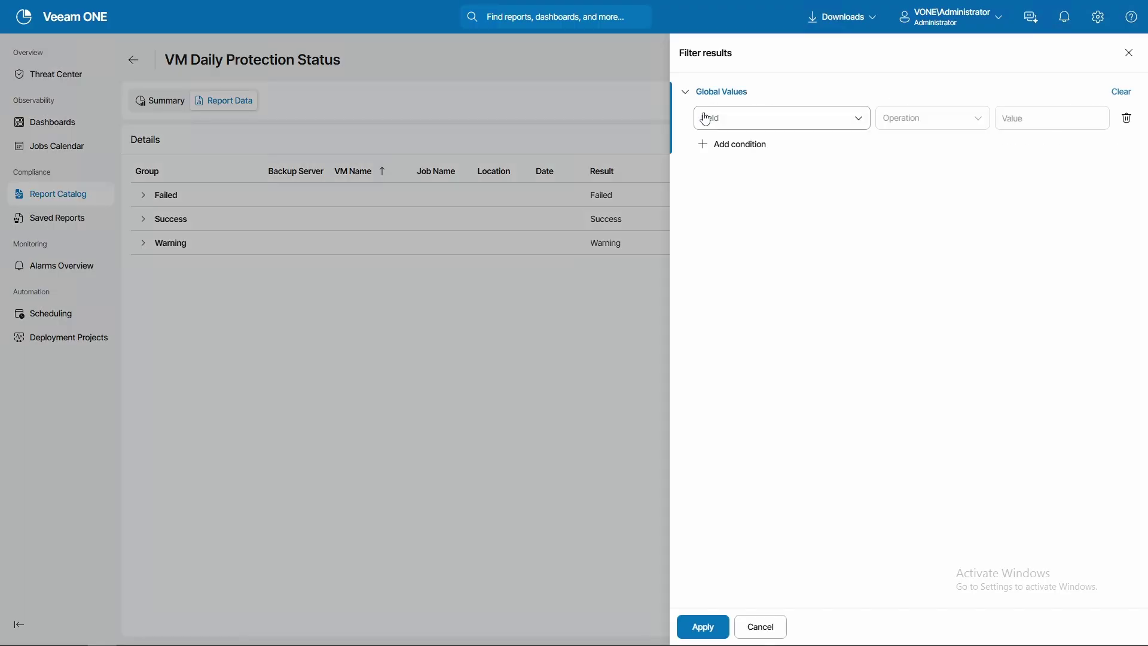
{"action": "left_click", "coordinate": [858, 123]}
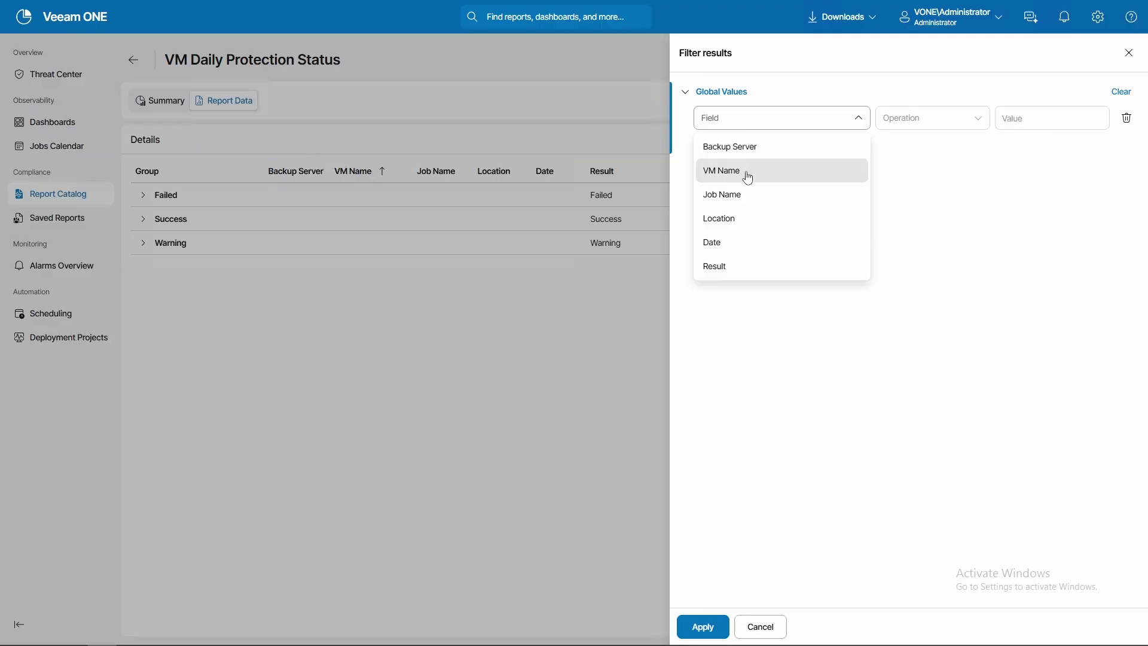
{"action": "left_click", "coordinate": [741, 195]}
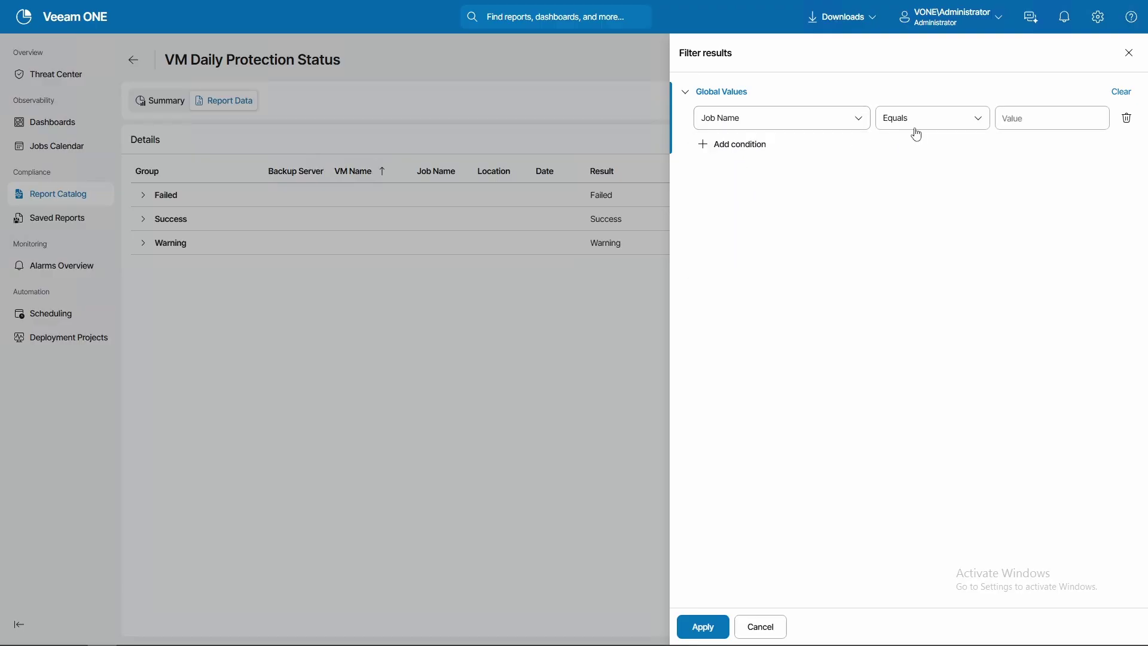
{"action": "left_click", "coordinate": [725, 146]}
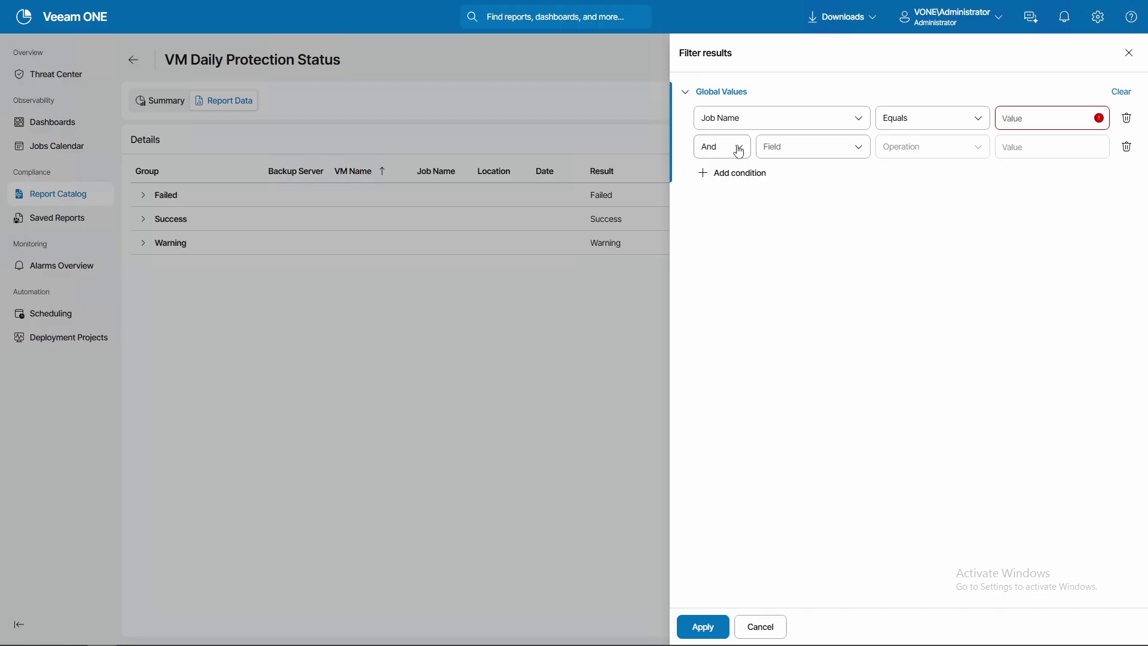
{"action": "left_click", "coordinate": [707, 177]}
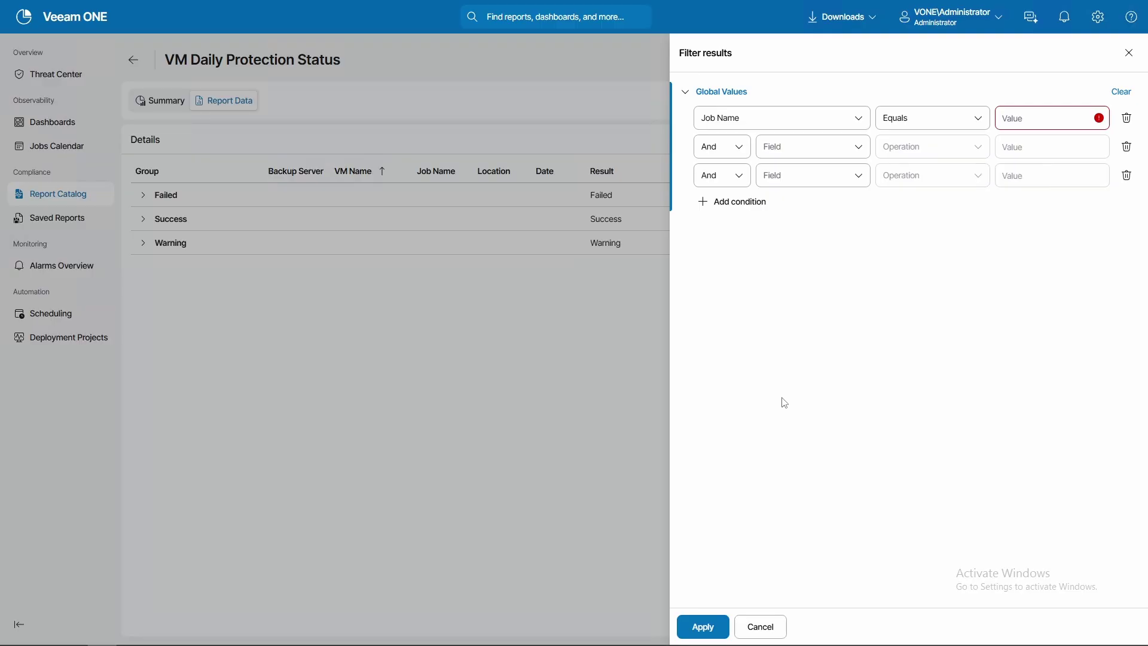
{"action": "left_click", "coordinate": [761, 627]}
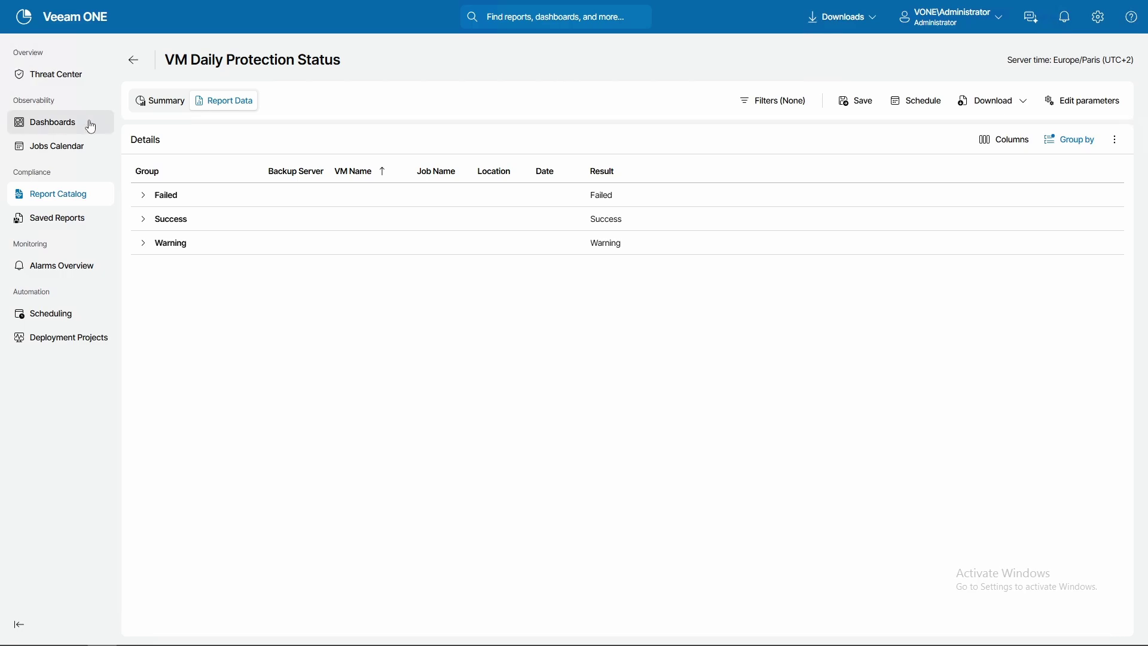
Save the customized report as "VM Daily Protection Status for DEMO" in the My reports folder
{"action": "left_click", "coordinate": [155, 103]}
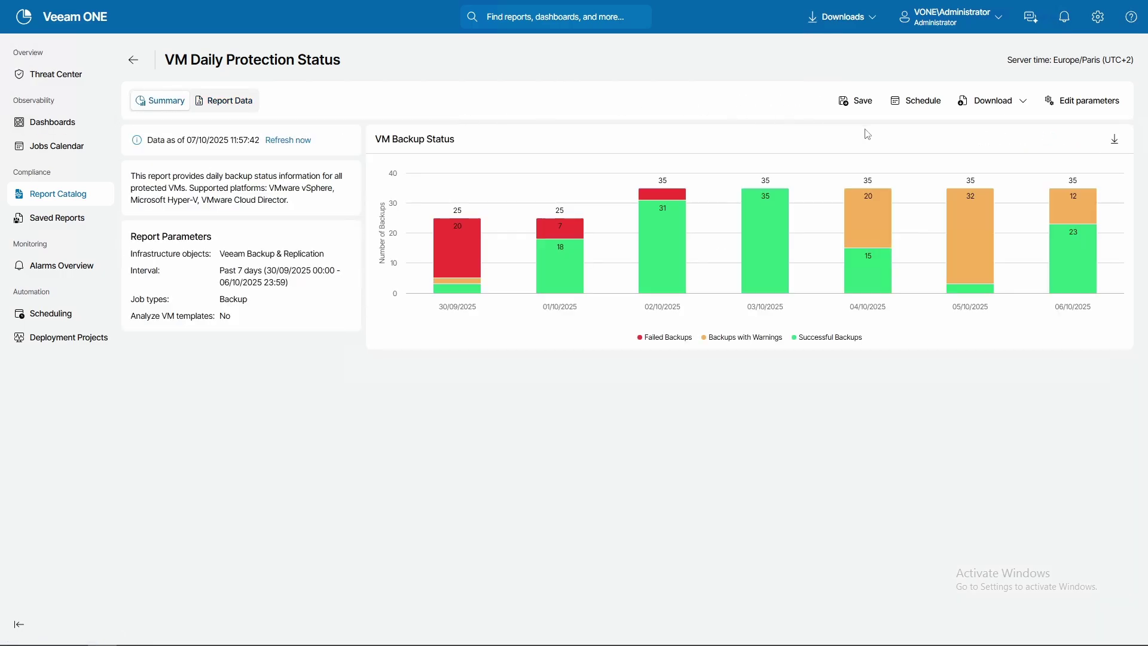
{"action": "left_click", "coordinate": [231, 105]}
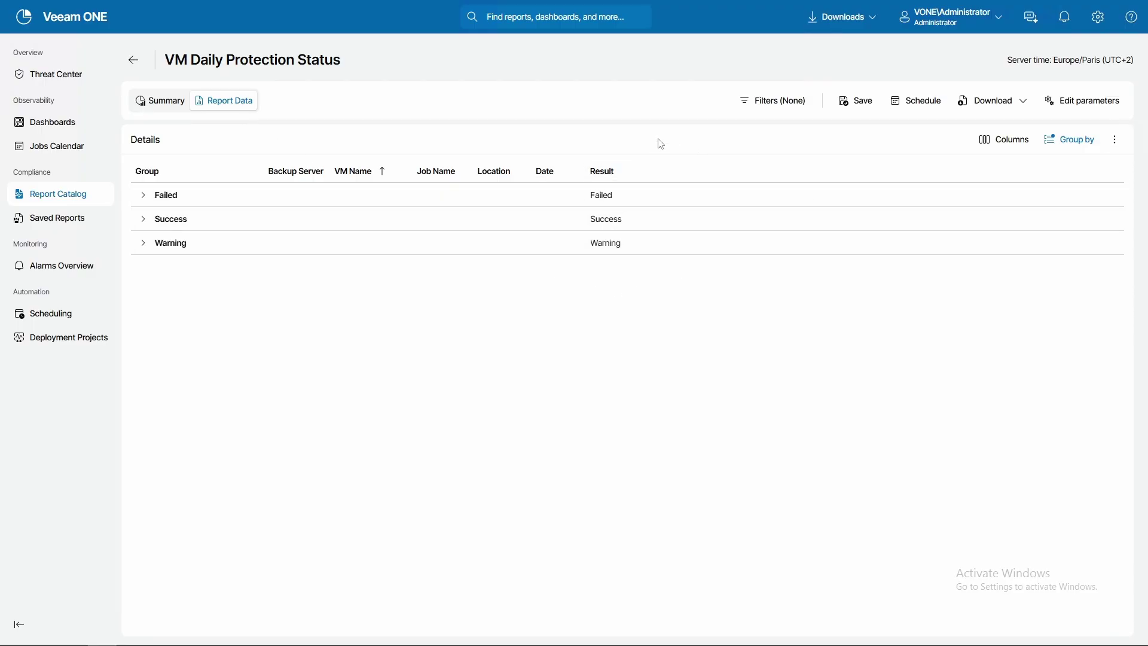
{"action": "left_click", "coordinate": [863, 105]}
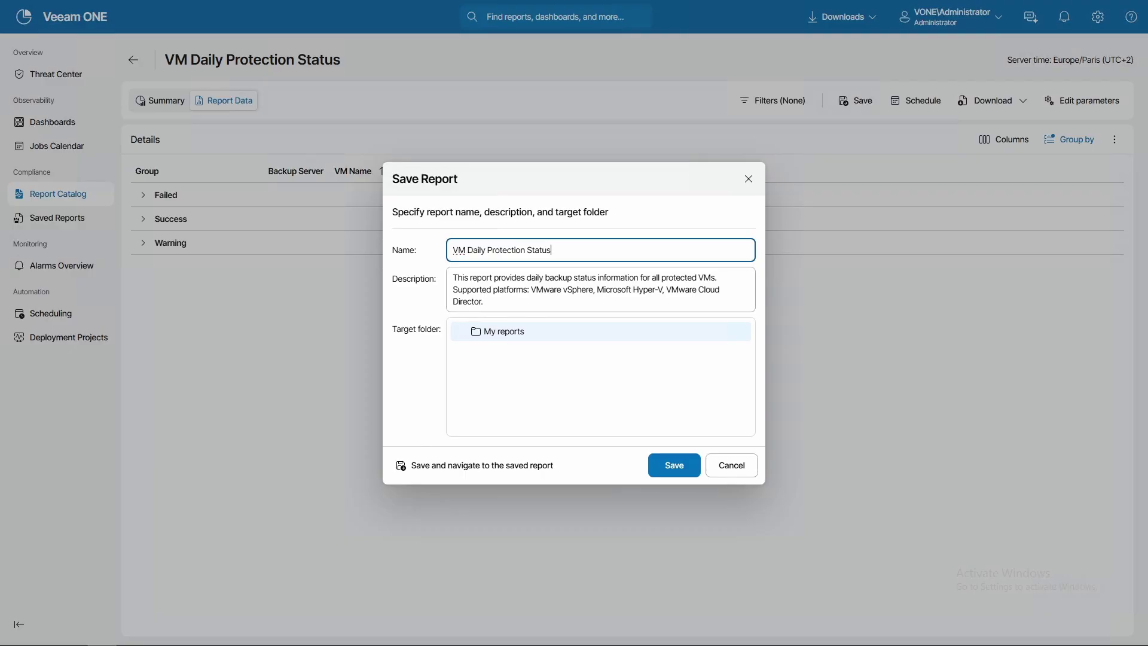
{"action": "type", "text": "for DEMO"}
{"action": "left_click", "coordinate": [674, 465]}
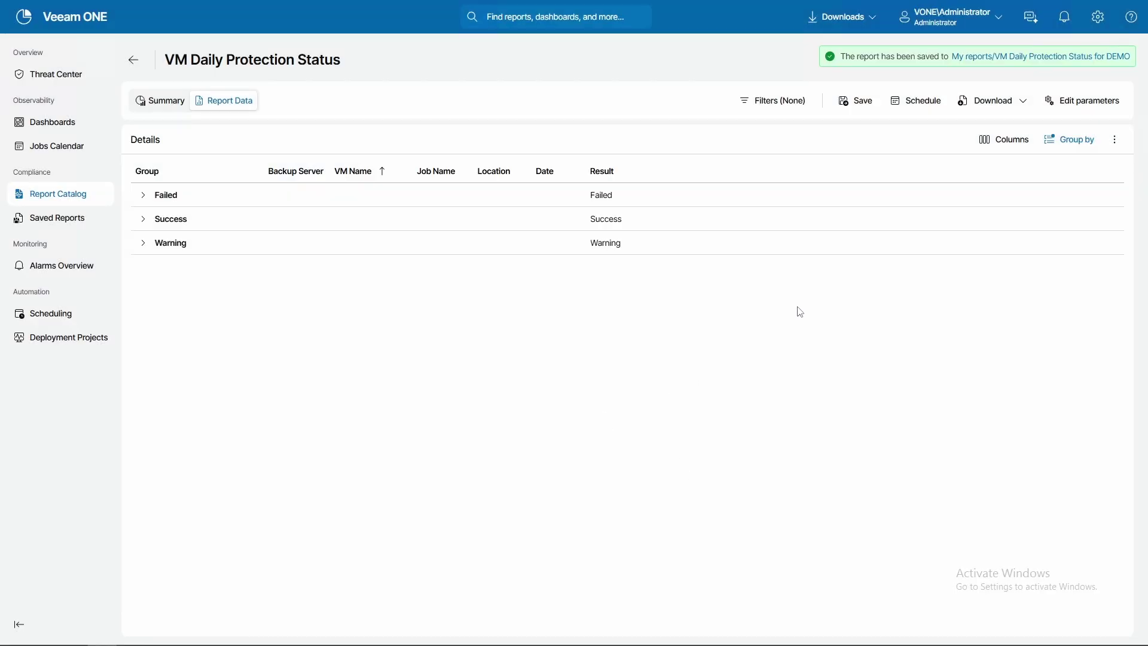
Open the saved report VM Daily Protection Status for DEMO and expand the Failed and Success groups in its data
{"action": "left_click", "coordinate": [66, 220]}
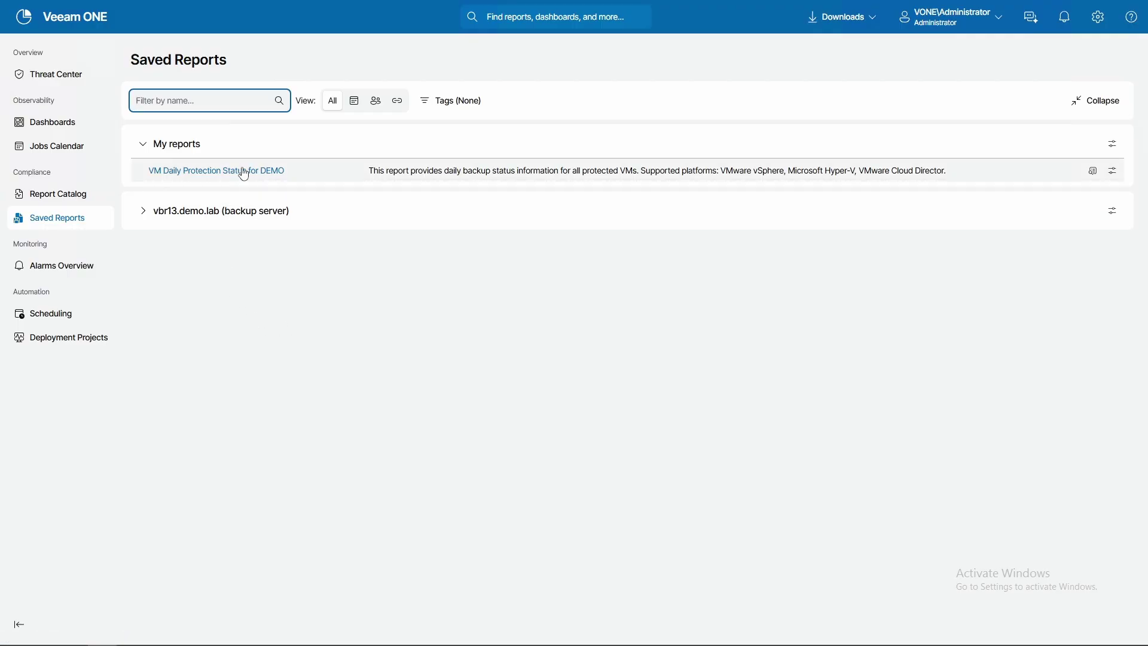
{"action": "left_click", "coordinate": [188, 174]}
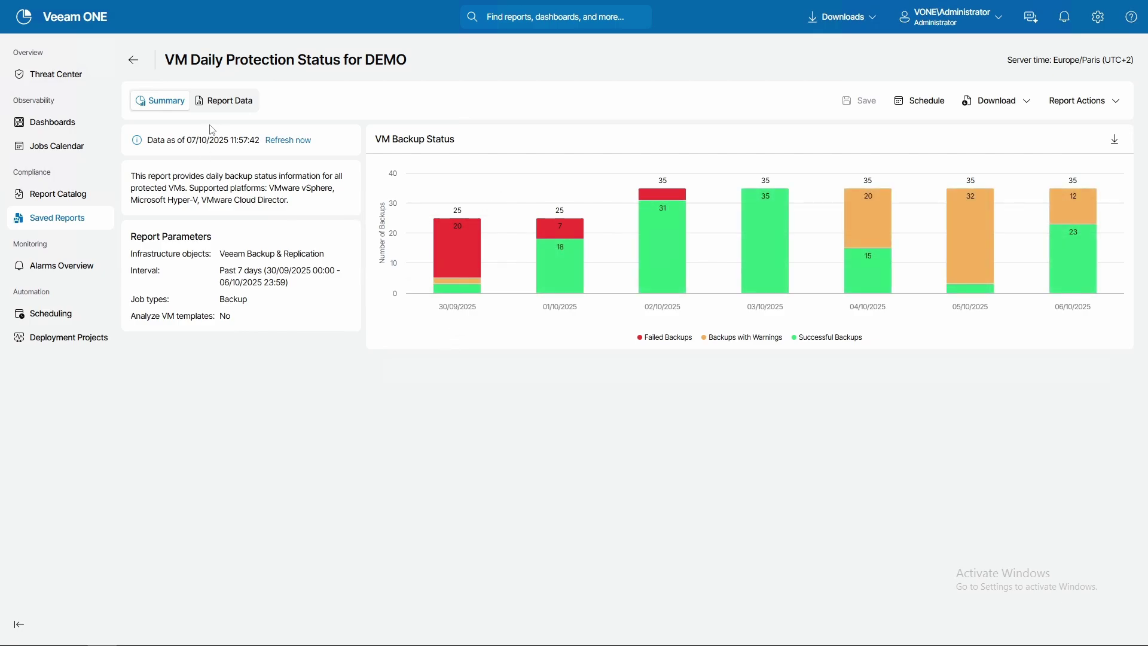
{"action": "left_click", "coordinate": [221, 103]}
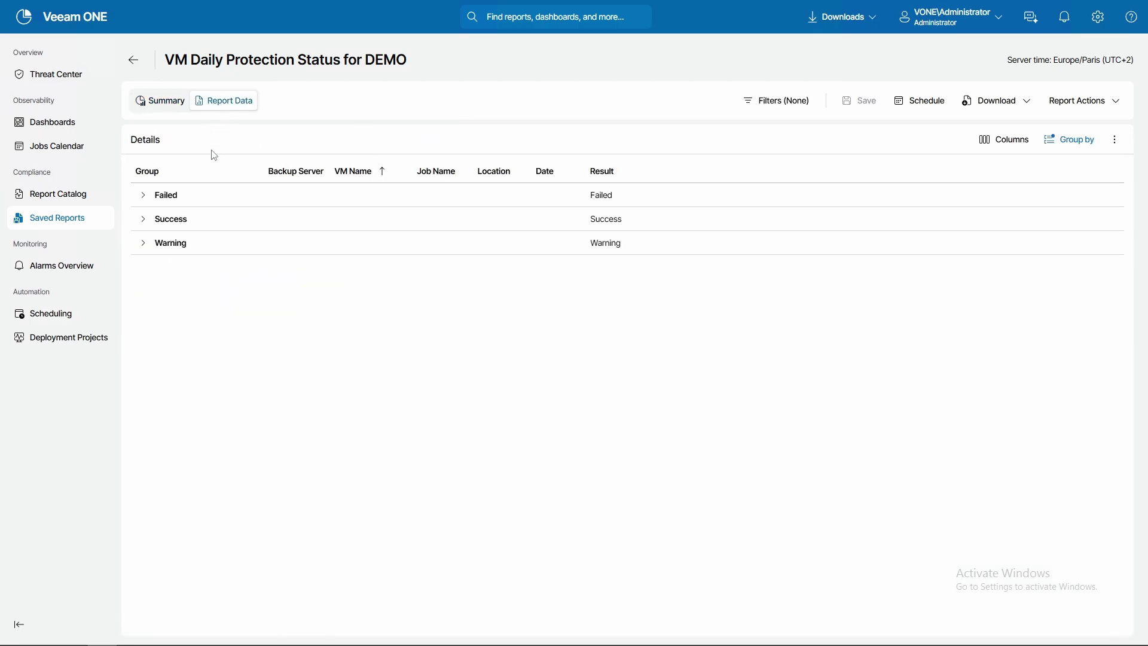
{"action": "left_click", "coordinate": [143, 195]}
{"action": "left_click", "coordinate": [143, 267]}
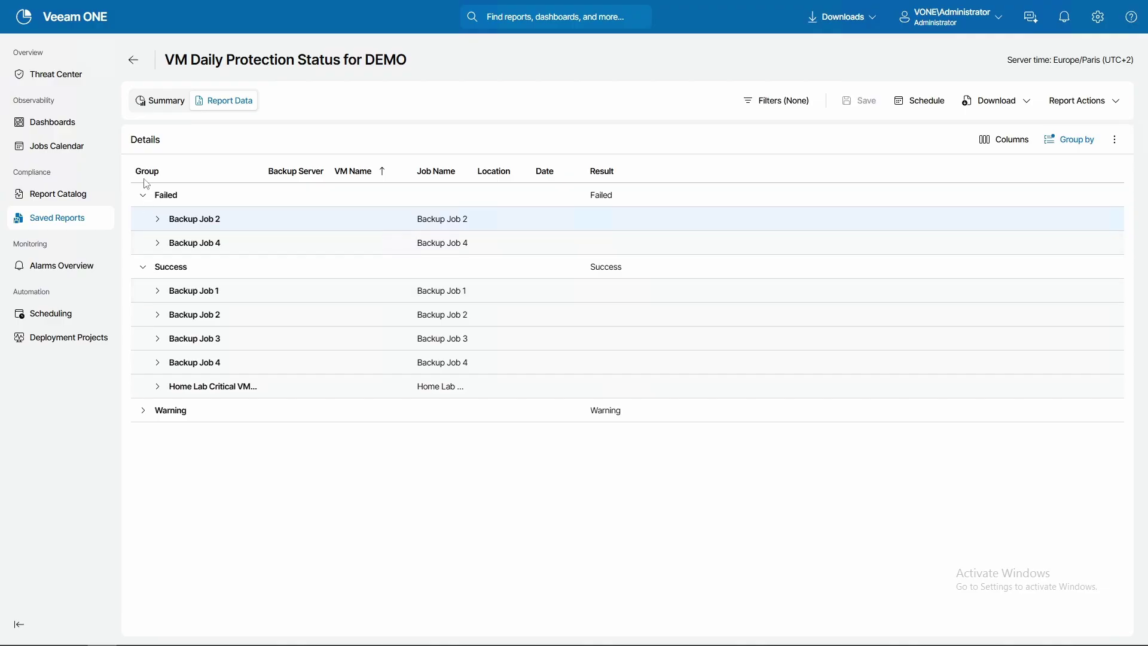
Compare the saved report's summary and title with its grouped report data, ending on the summary
{"action": "left_click", "coordinate": [161, 108]}
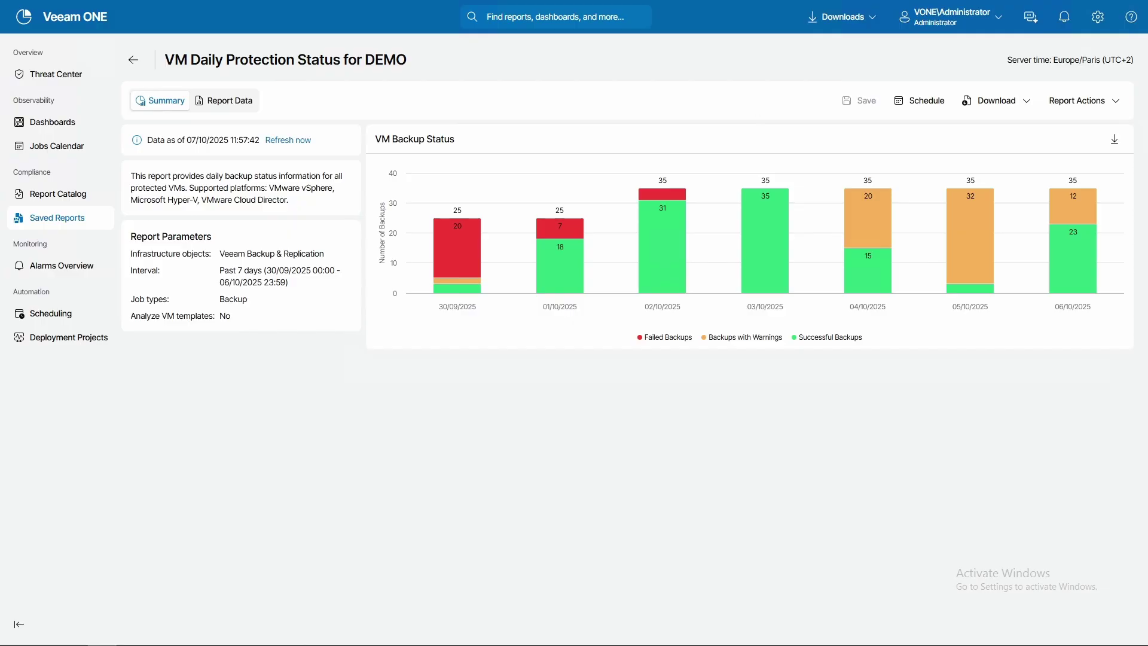
{"action": "left_click_drag", "start_coordinate": [235, 60], "coordinate": [436, 60]}
{"action": "left_click", "coordinate": [445, 90]}
{"action": "left_click", "coordinate": [240, 103]}
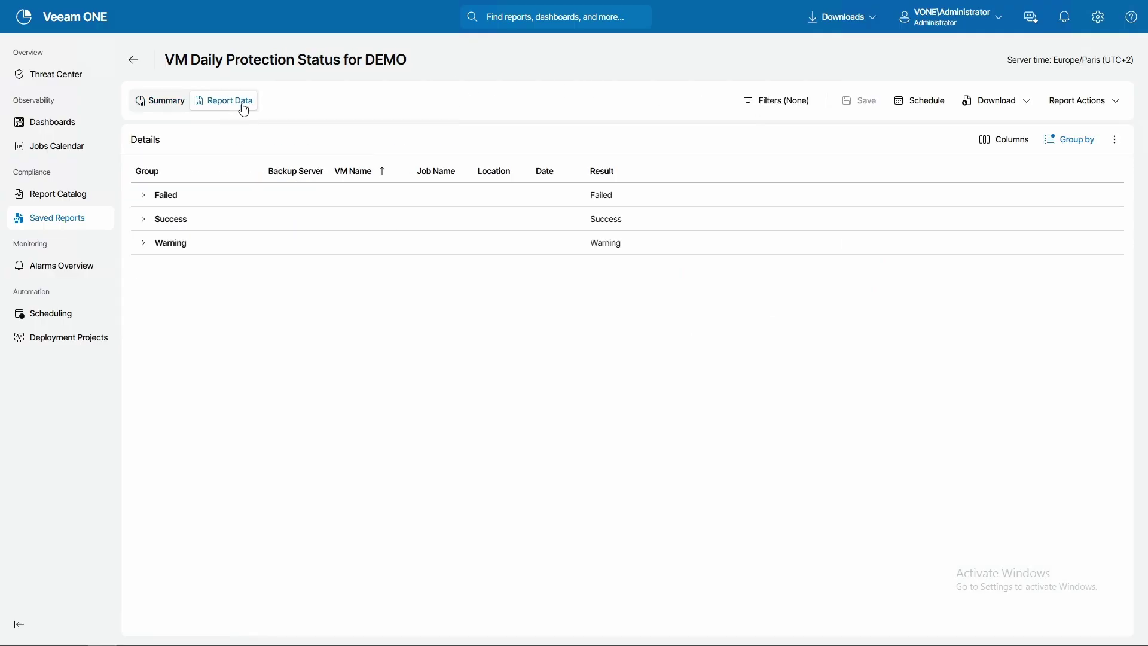
{"action": "left_click", "coordinate": [179, 110]}
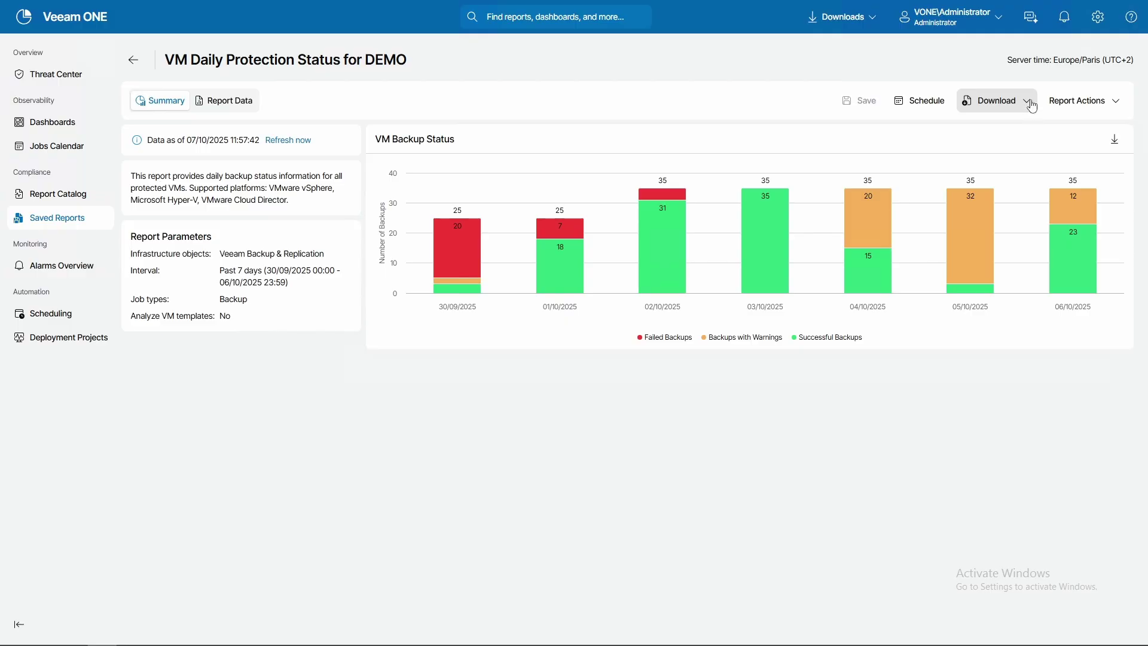
Review the saved report's editable parameters and its name and description settings without changing them
{"action": "left_click", "coordinate": [1084, 101]}
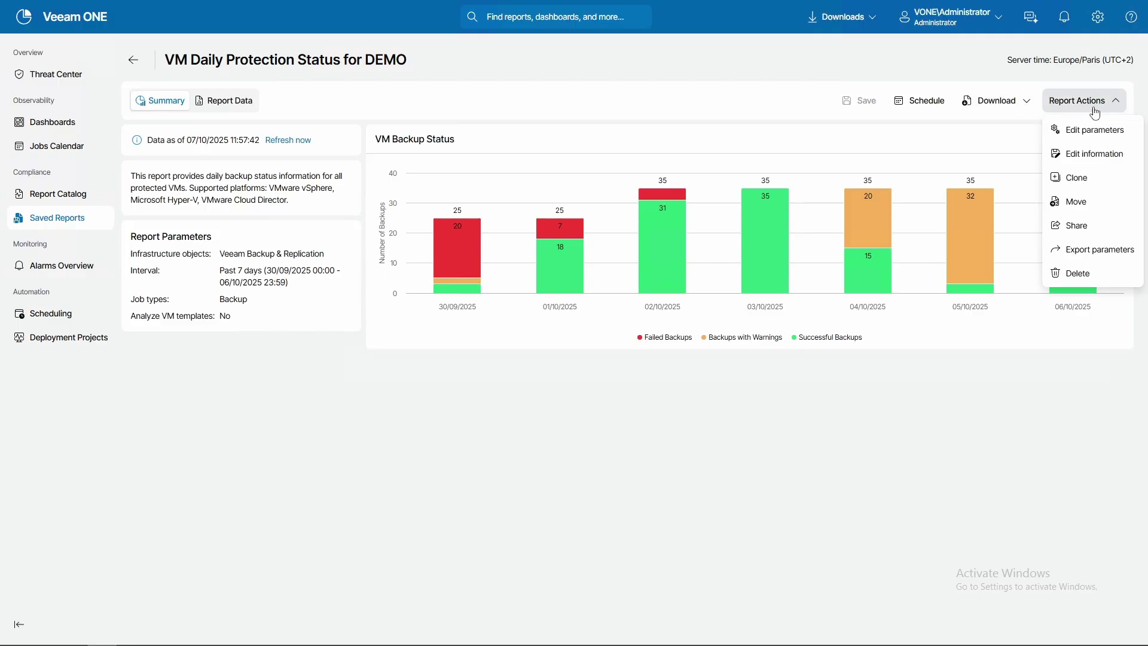
{"action": "left_click", "coordinate": [1082, 141]}
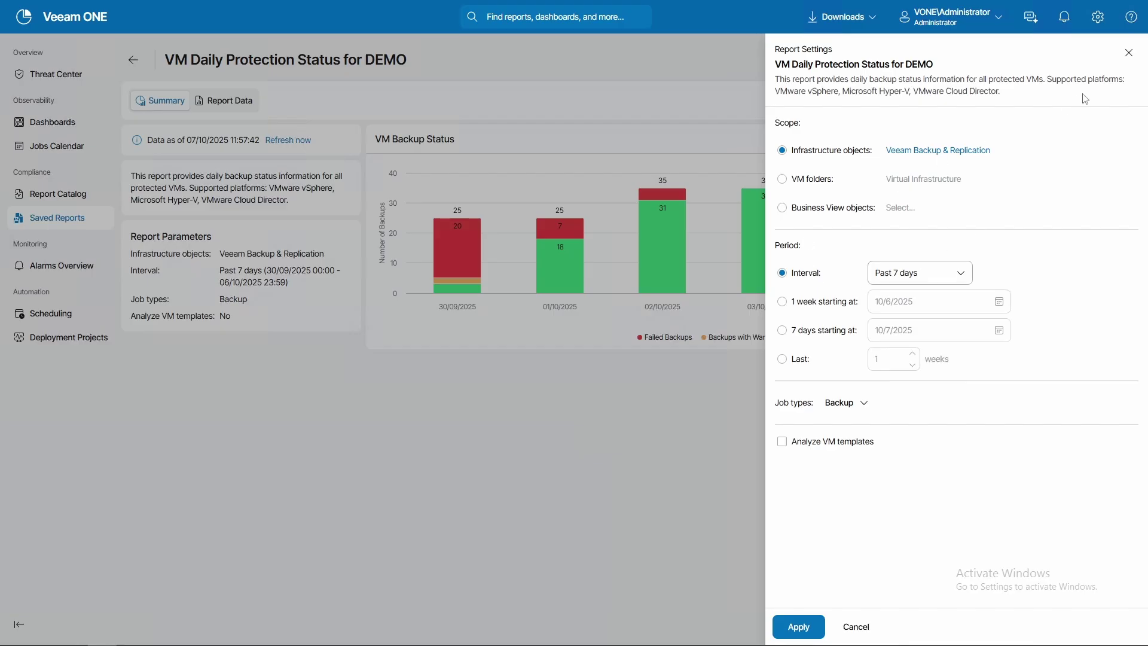
{"action": "left_click", "coordinate": [1129, 52]}
{"action": "left_click", "coordinate": [1102, 106]}
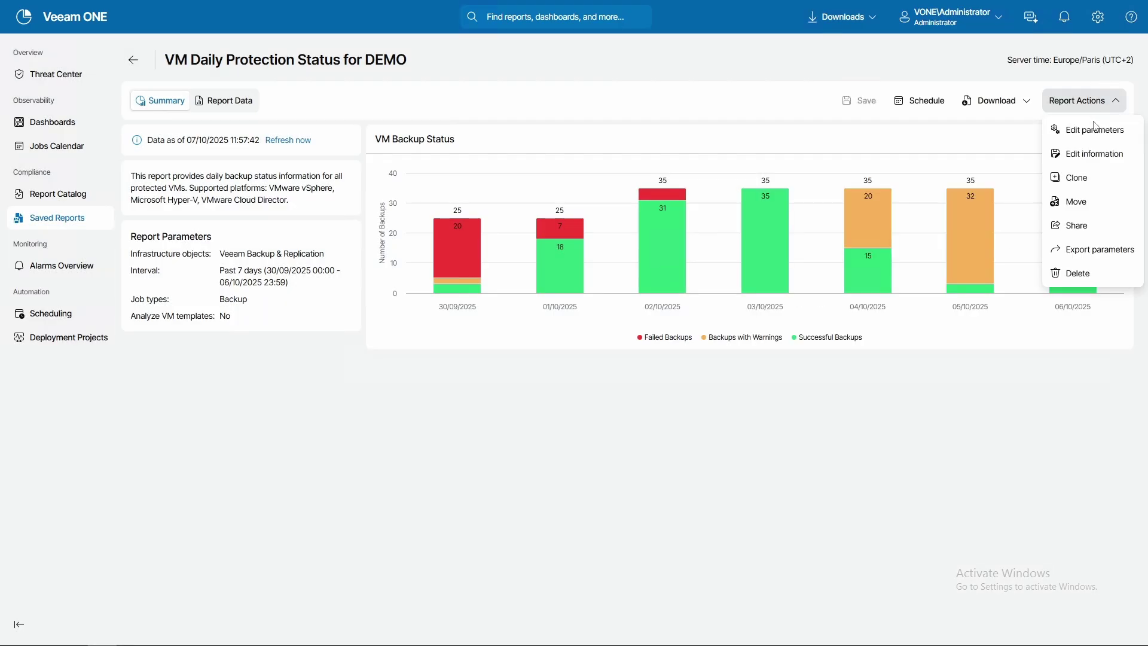
{"action": "left_click", "coordinate": [1091, 154]}
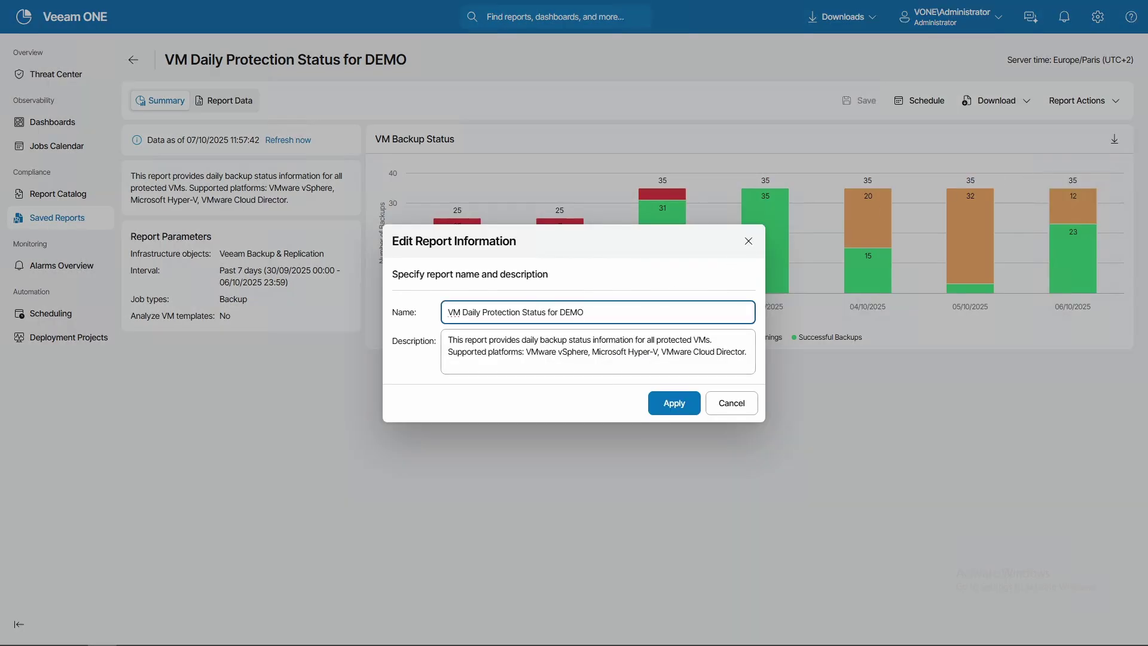
{"action": "left_click", "coordinate": [731, 403]}
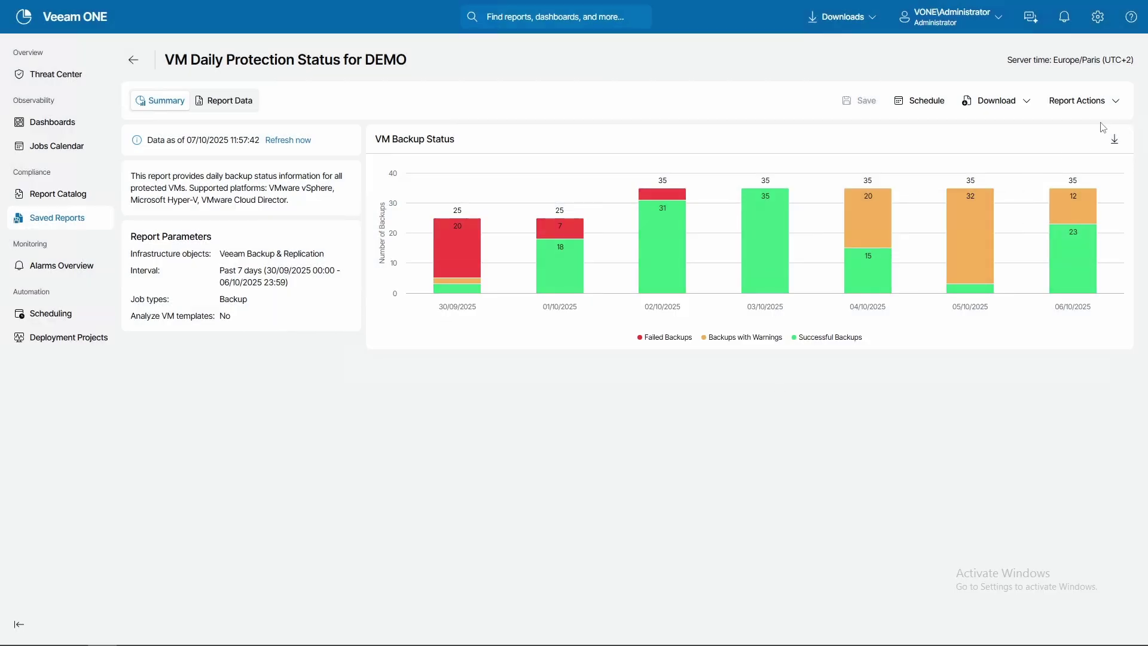
Enable direct link access for the saved report, copy its sharing link and close the sharing settings
{"action": "left_click", "coordinate": [1117, 106]}
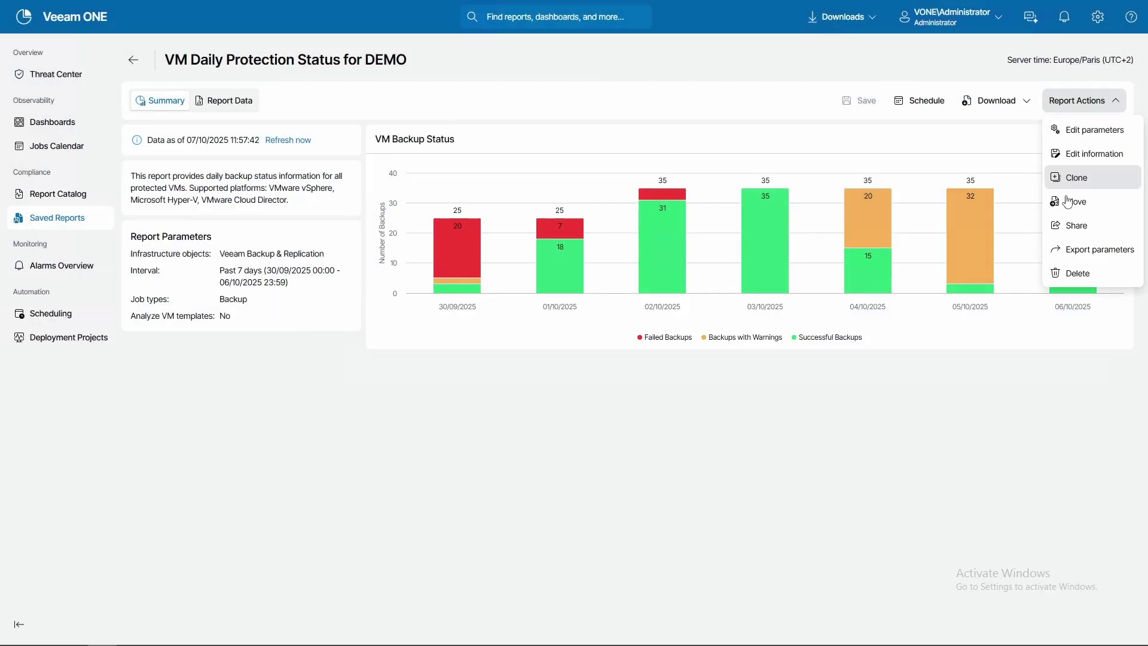
{"action": "left_click", "coordinate": [1074, 231]}
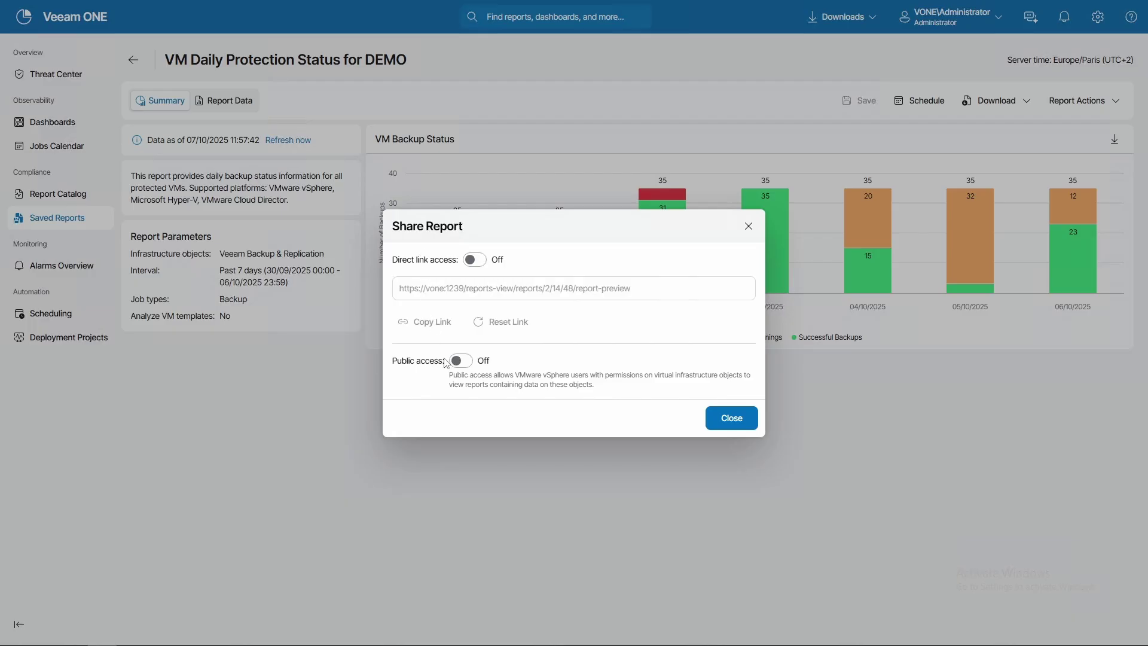
{"action": "left_click", "coordinate": [475, 261]}
{"action": "left_click_drag", "start_coordinate": [401, 293], "coordinate": [752, 289]}
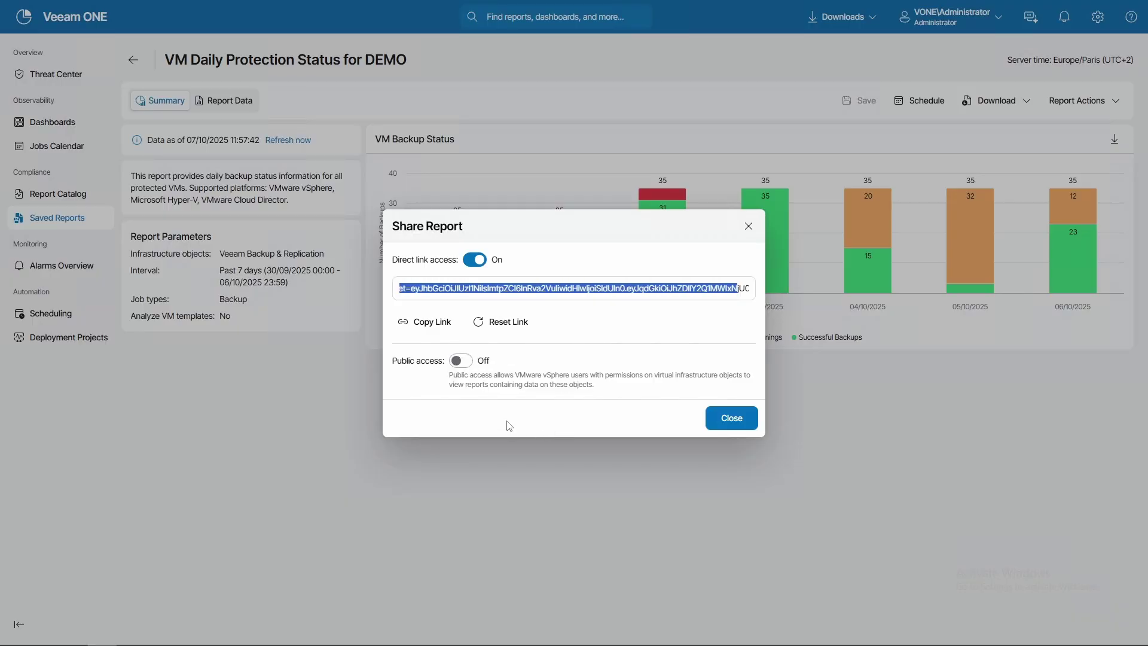
{"action": "left_click", "coordinate": [541, 405]}
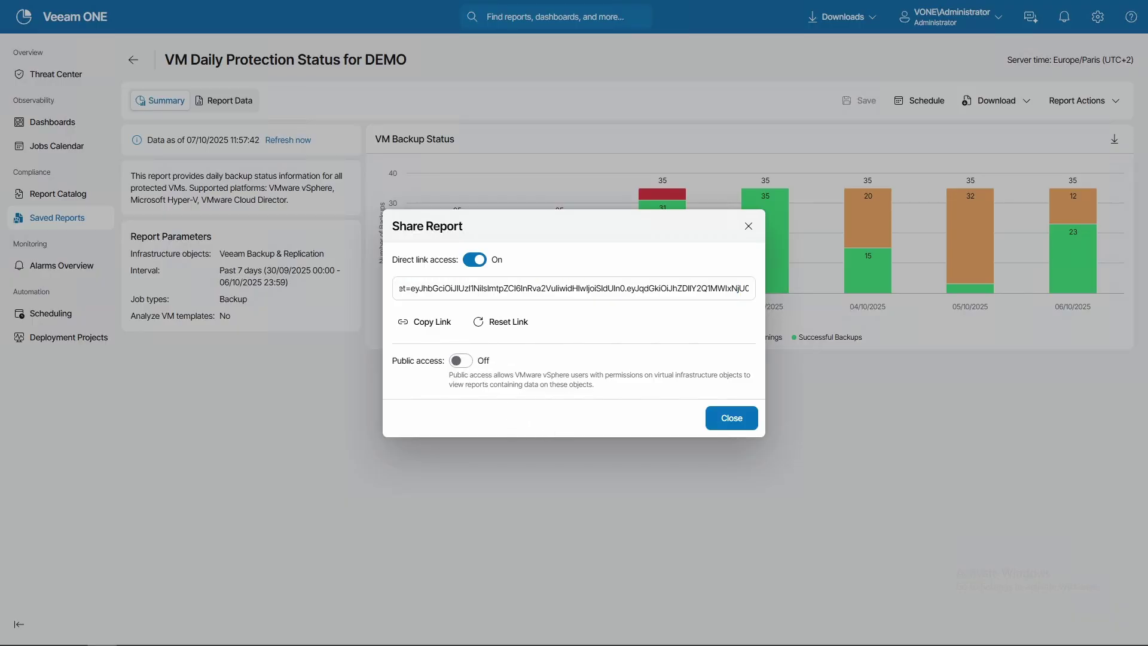
{"action": "left_click", "coordinate": [426, 323]}
{"action": "left_click", "coordinate": [684, 357]}
{"action": "left_click", "coordinate": [731, 418]}
Leave full screen and open the copied report link, including its access token, in a new browser tab
{"action": "key", "text": "F11"}
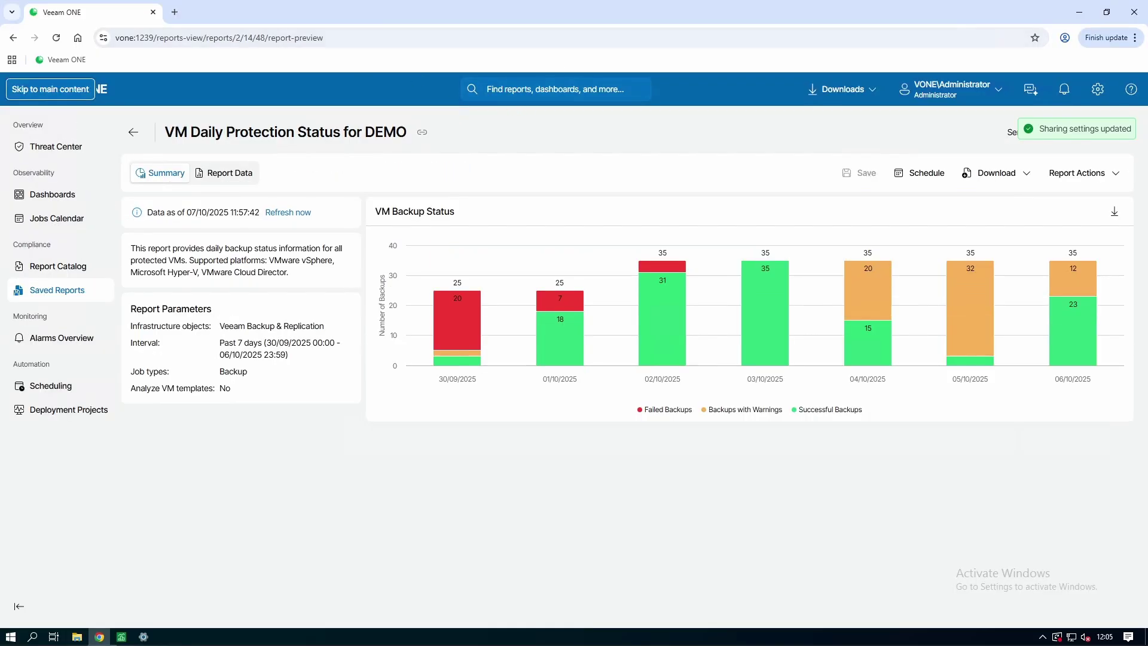
{"action": "key", "text": "ctrl+t"}
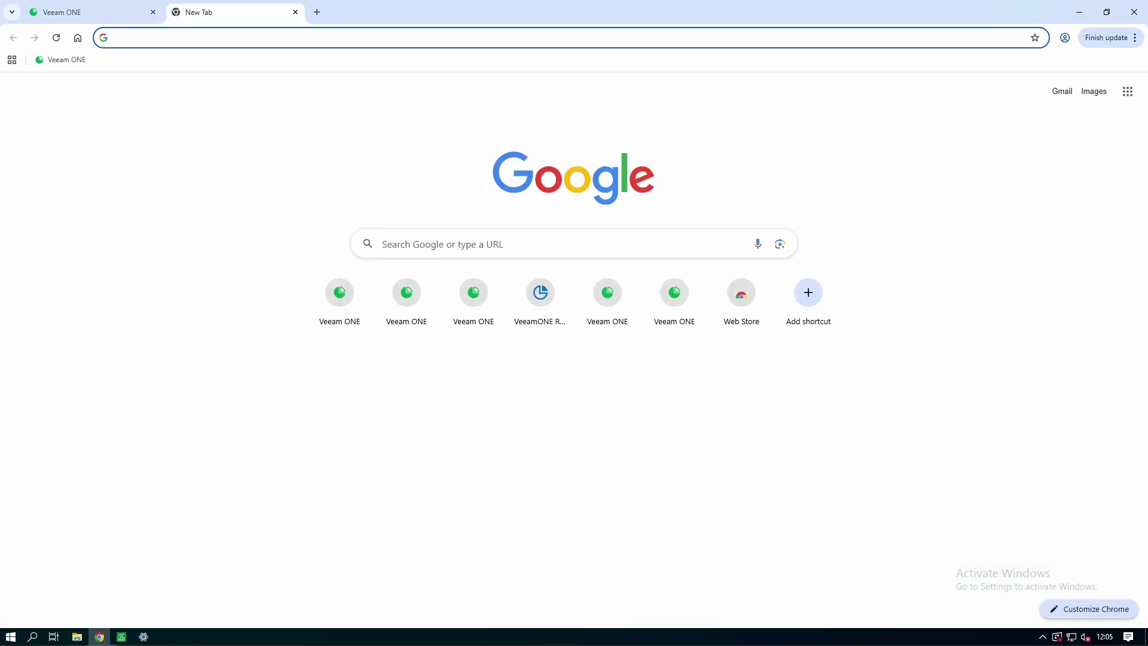
{"action": "key", "text": "ctrl+v"}
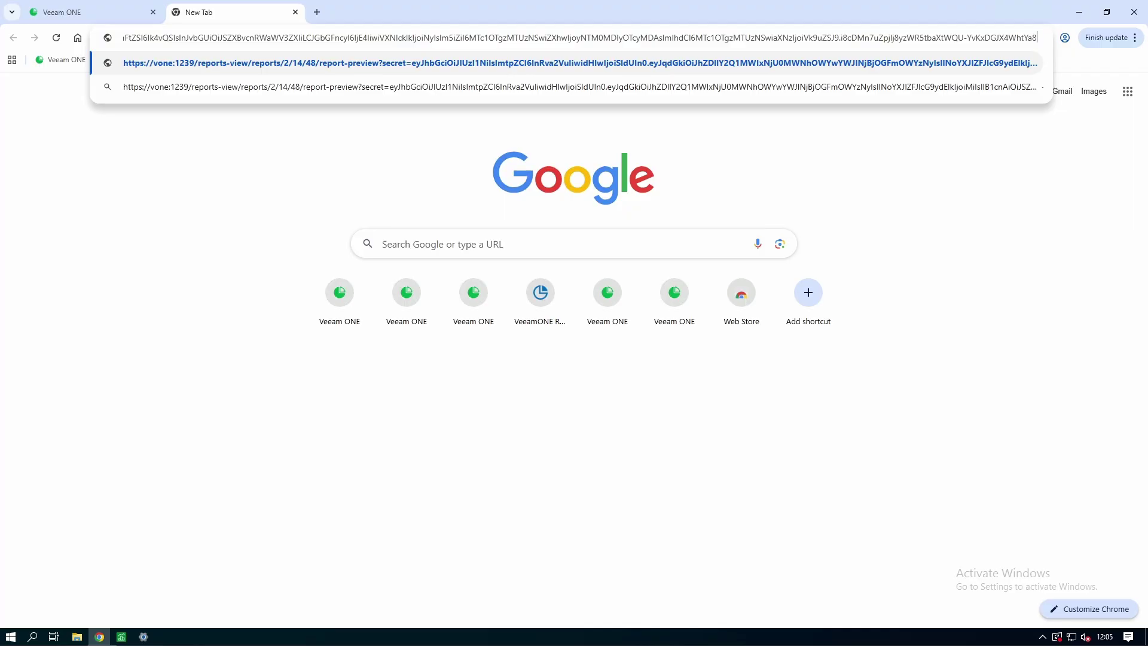
{"action": "key", "text": "Return"}
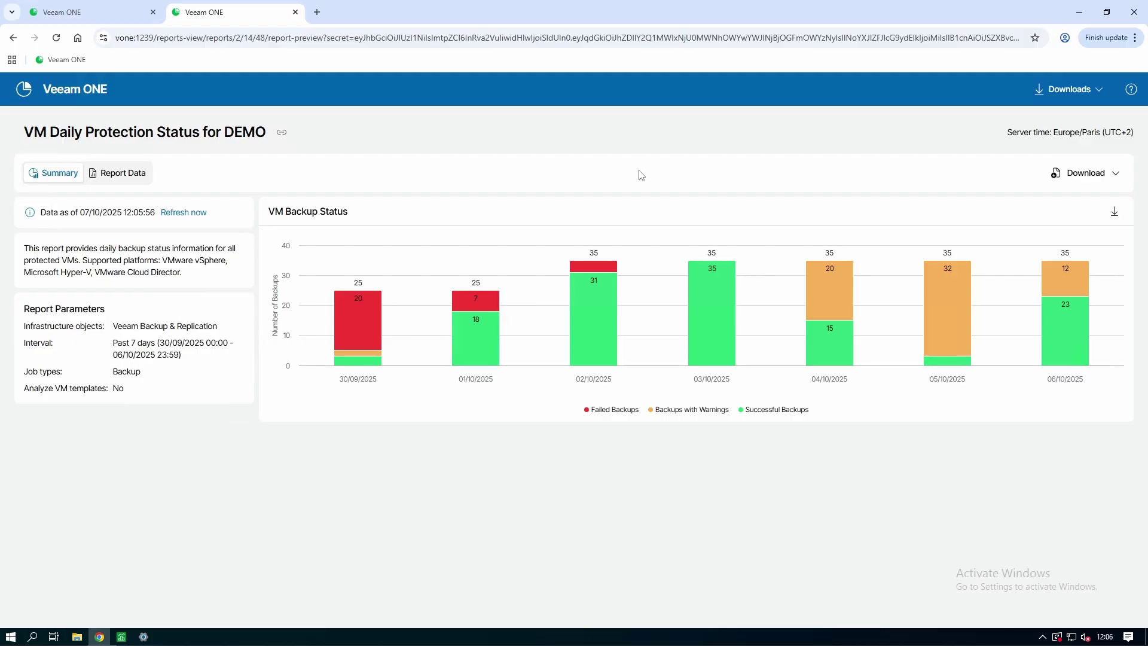
Examine the Failed, Success and Warning groups in the shared report's data, ending on the summary
{"action": "left_click", "coordinate": [126, 175]}
{"action": "left_click", "coordinate": [36, 269]}
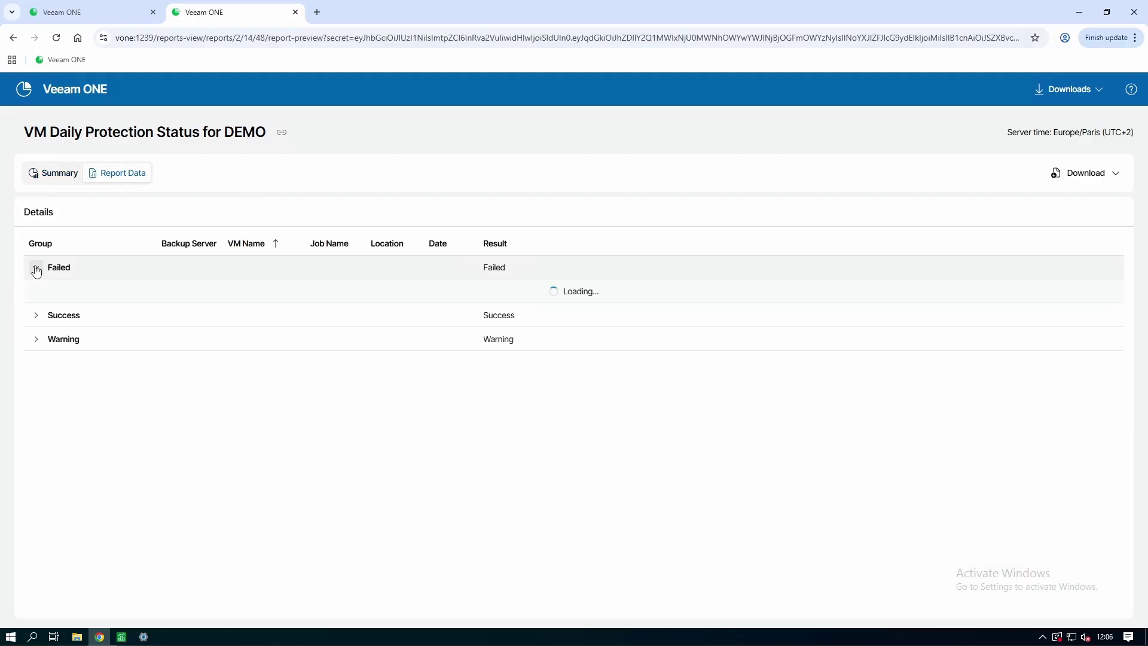
{"action": "left_click", "coordinate": [36, 339]}
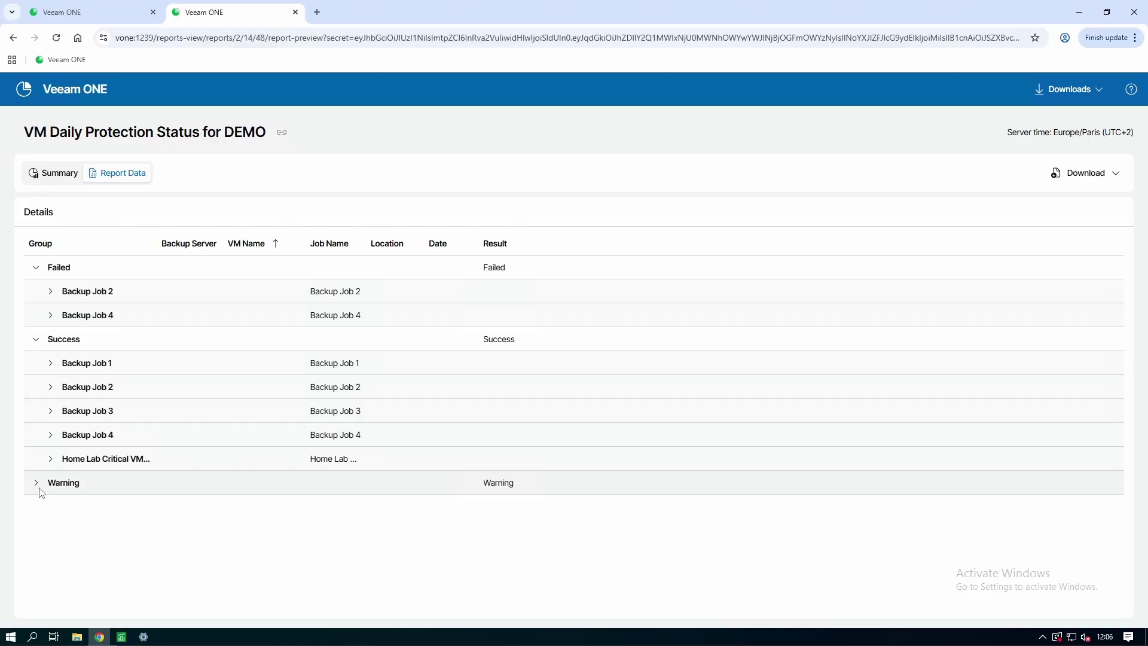
{"action": "left_click", "coordinate": [48, 482]}
{"action": "left_click", "coordinate": [55, 174]}
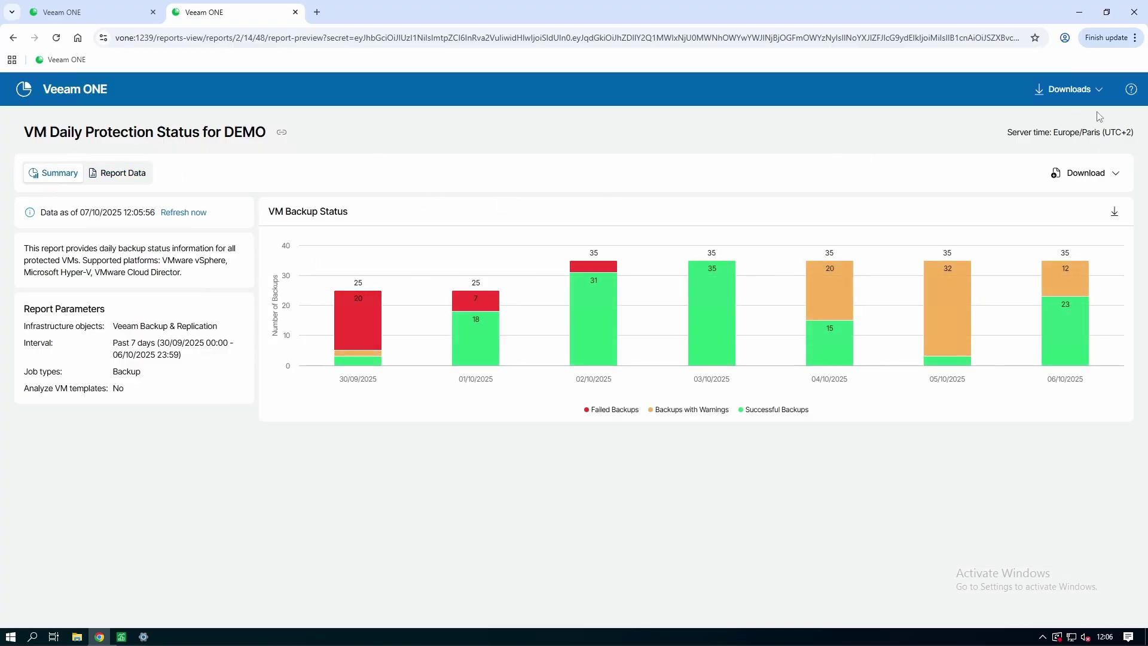
Check the shared report's recent downloads and its available download formats without downloading anything
{"action": "left_click", "coordinate": [1100, 91]}
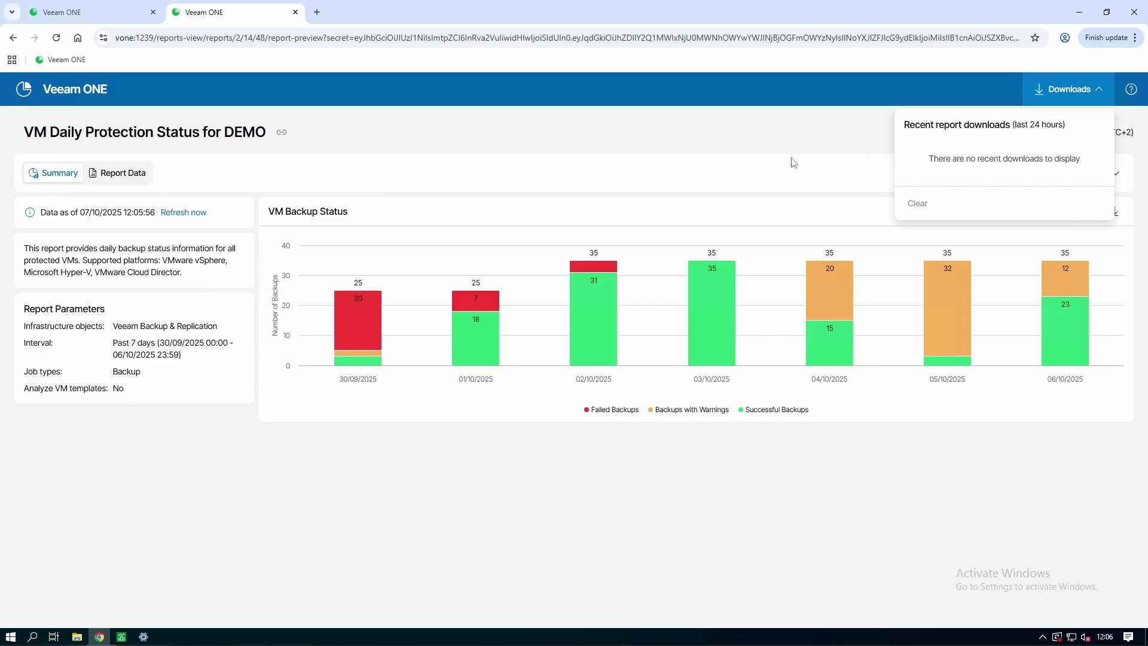
{"action": "left_click", "coordinate": [1040, 94]}
{"action": "left_click", "coordinate": [1040, 95]}
{"action": "left_click", "coordinate": [778, 168]}
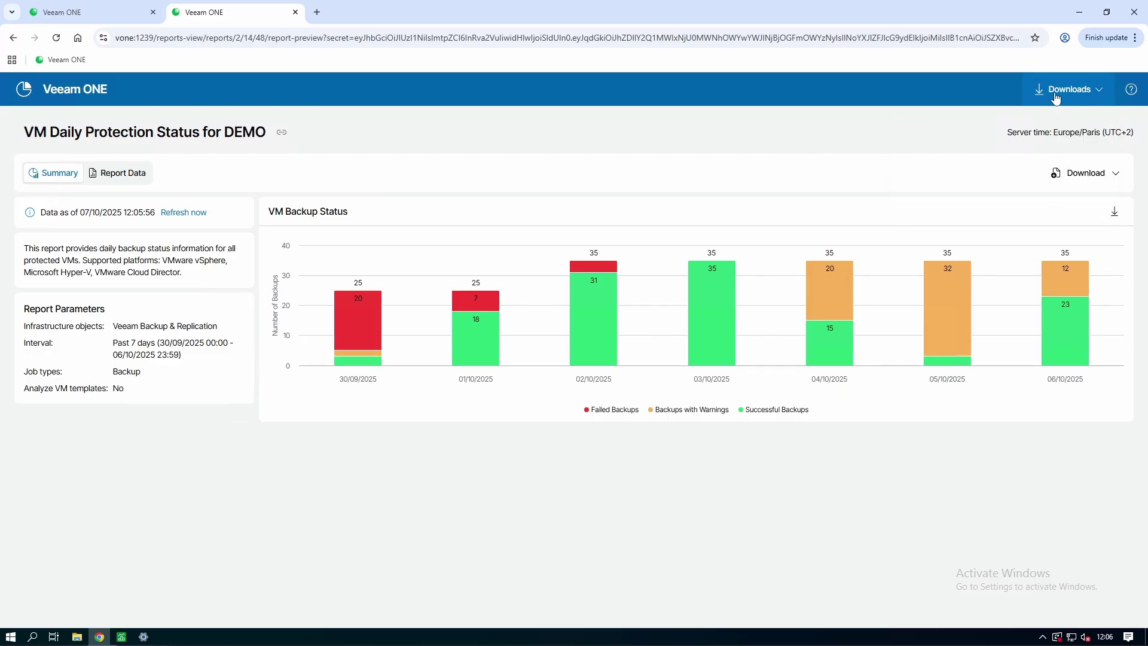
{"action": "left_click", "coordinate": [1055, 96]}
{"action": "left_click", "coordinate": [805, 126]}
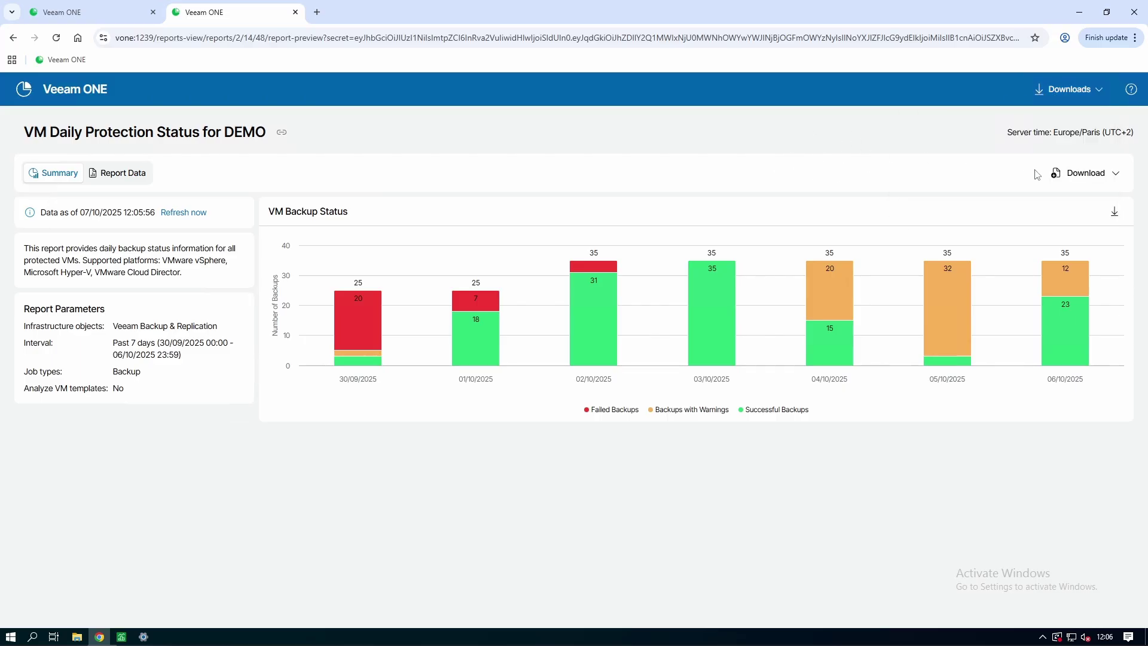
{"action": "left_click", "coordinate": [1116, 175]}
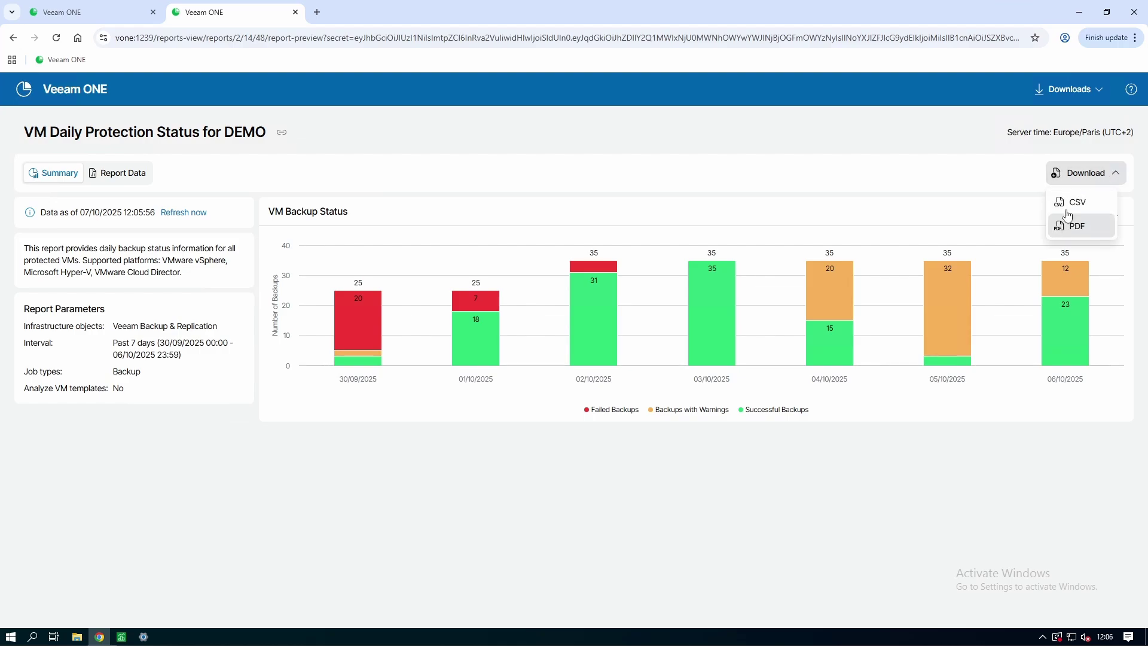
{"action": "left_click", "coordinate": [672, 160]}
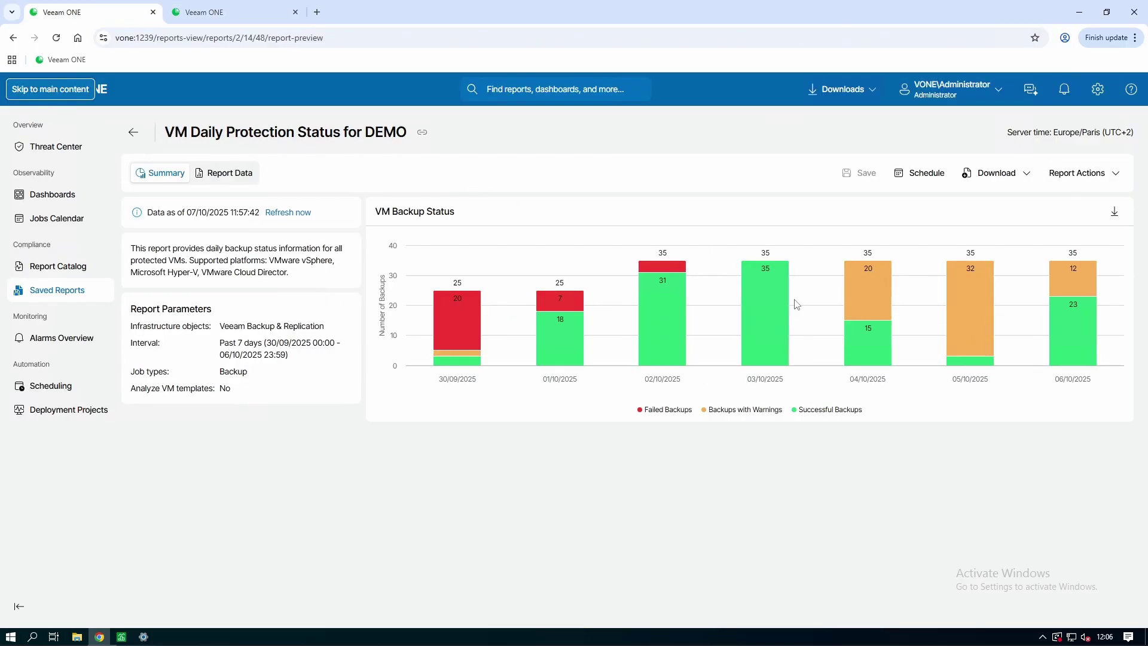
Restore full-screen display for the original report tab and view the report's download formats
{"action": "left_click", "coordinate": [1111, 37]}
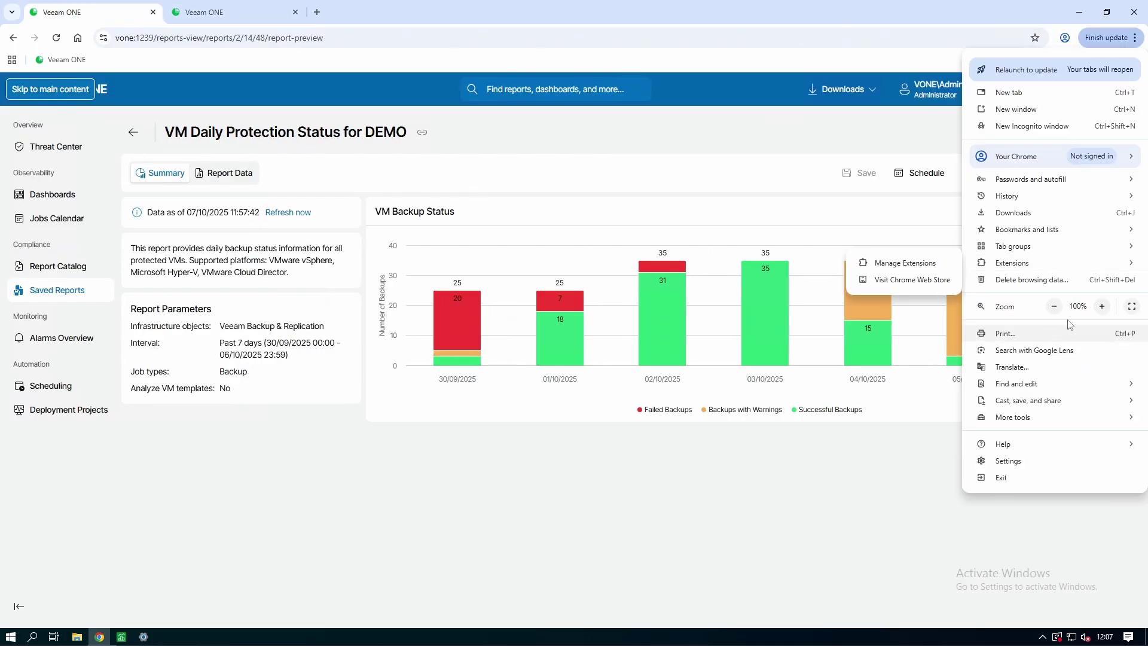
{"action": "left_click", "coordinate": [1132, 305]}
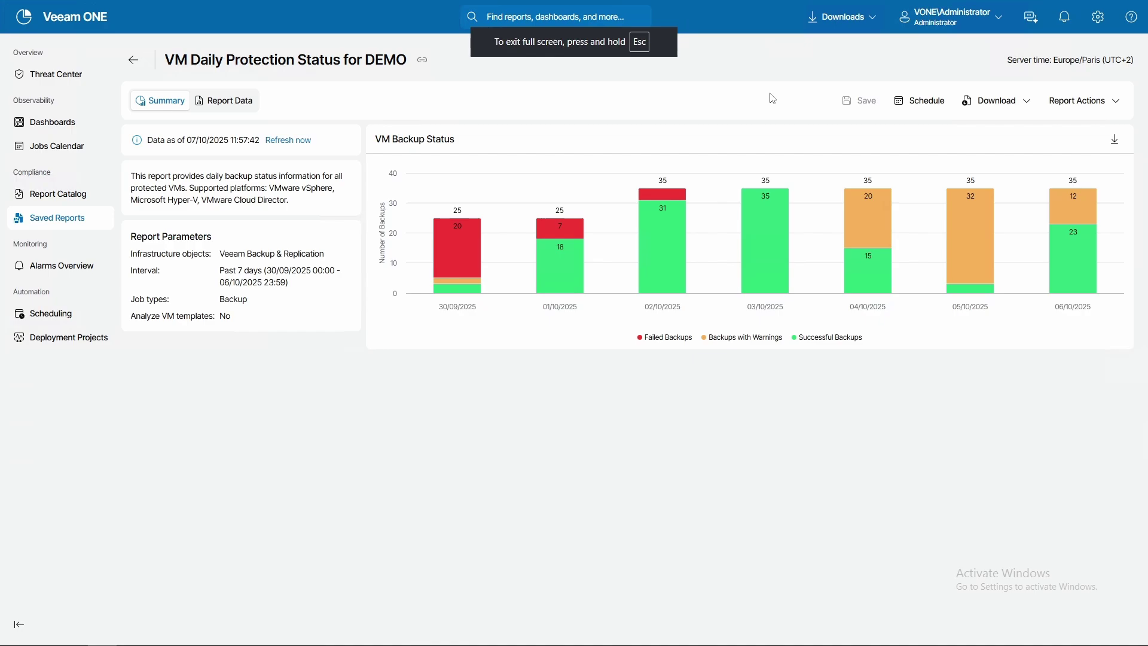
{"action": "left_click", "coordinate": [993, 100]}
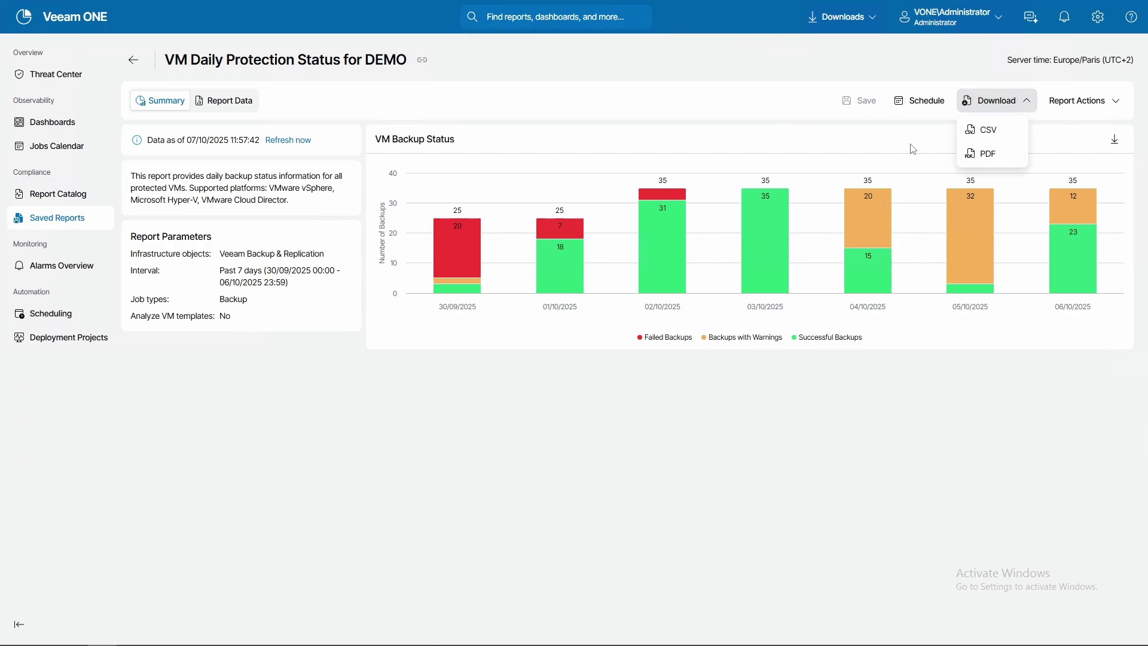
Add a delivery schedule for the report that runs at 09:00 AM on Mondays only
{"action": "left_click", "coordinate": [912, 103]}
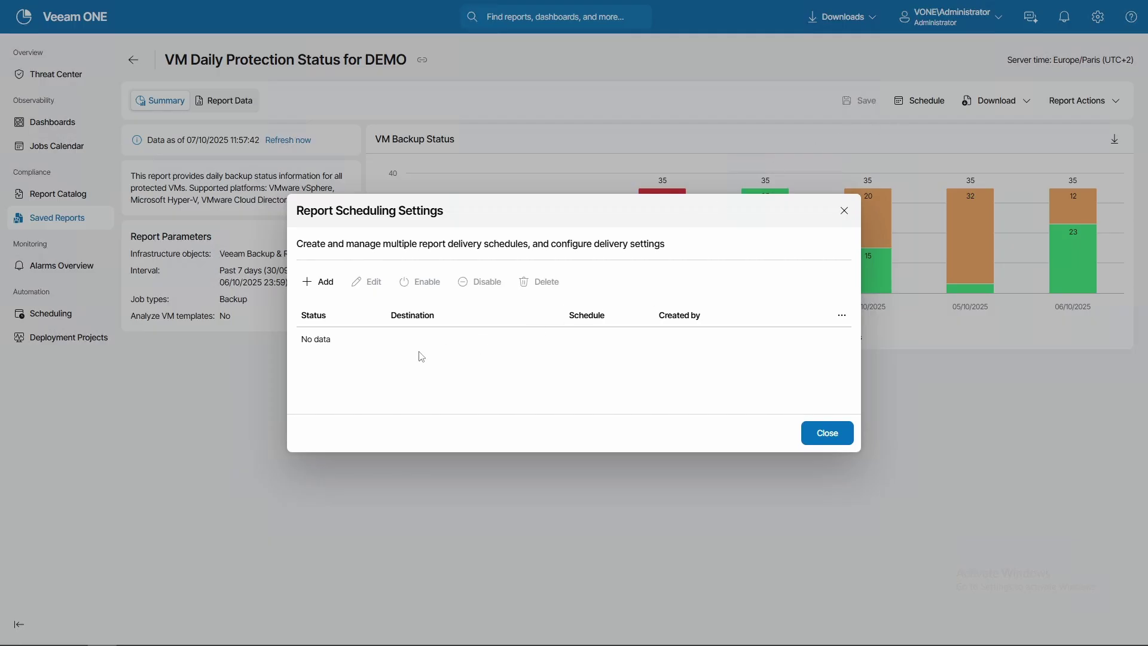
{"action": "left_click", "coordinate": [313, 283]}
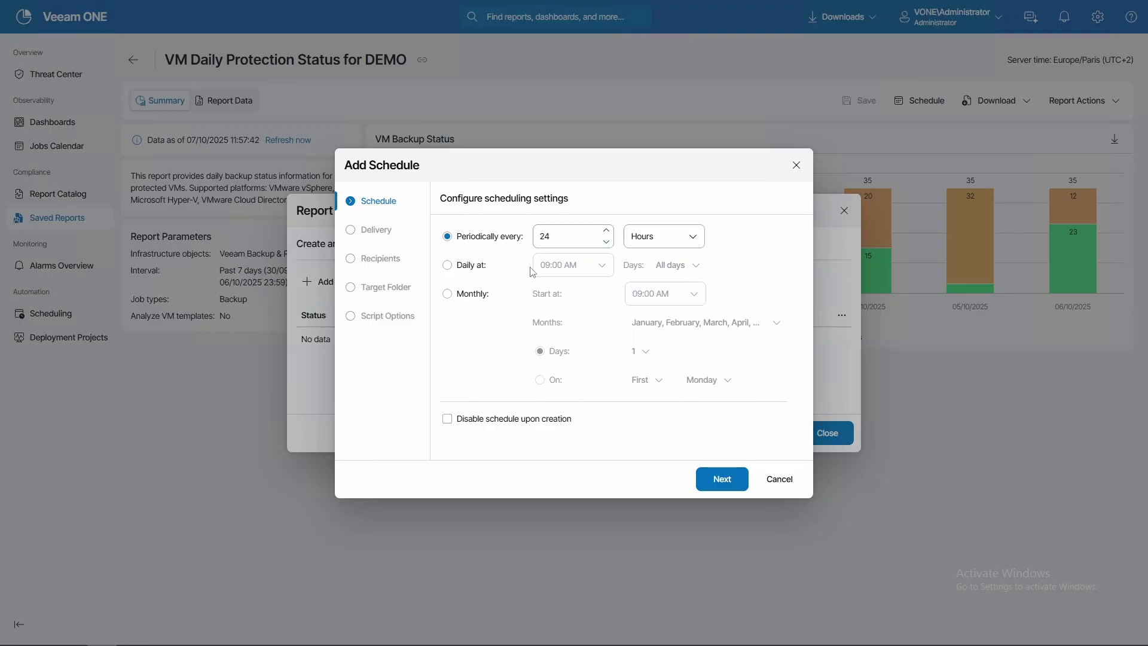
{"action": "left_click", "coordinate": [447, 265]}
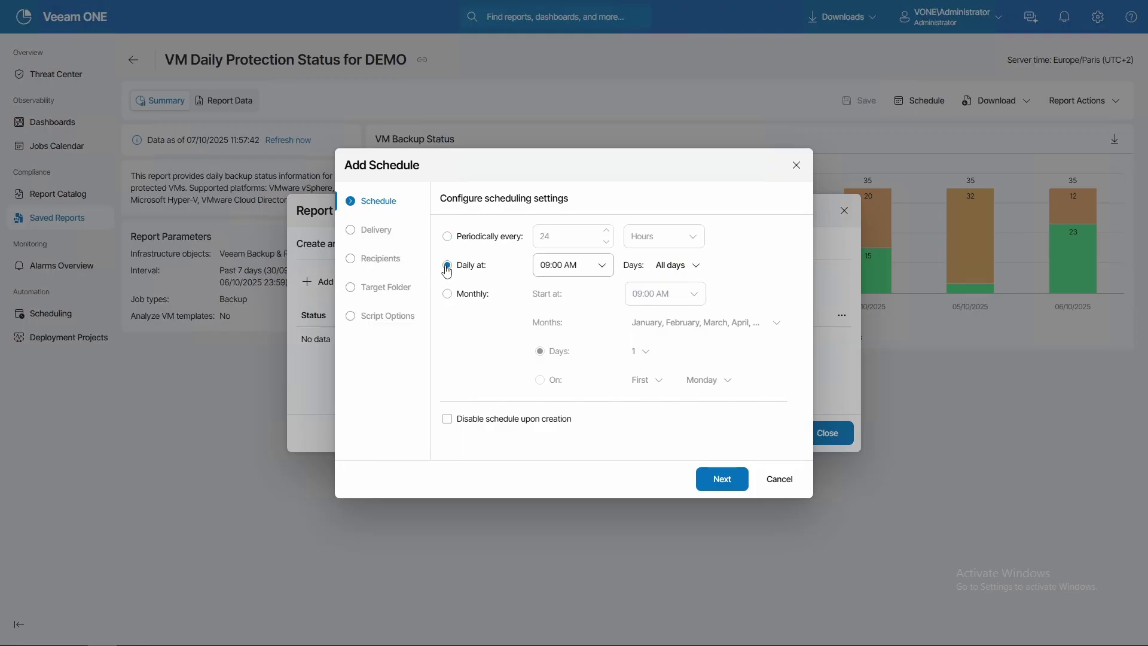
{"action": "left_click", "coordinate": [679, 265]}
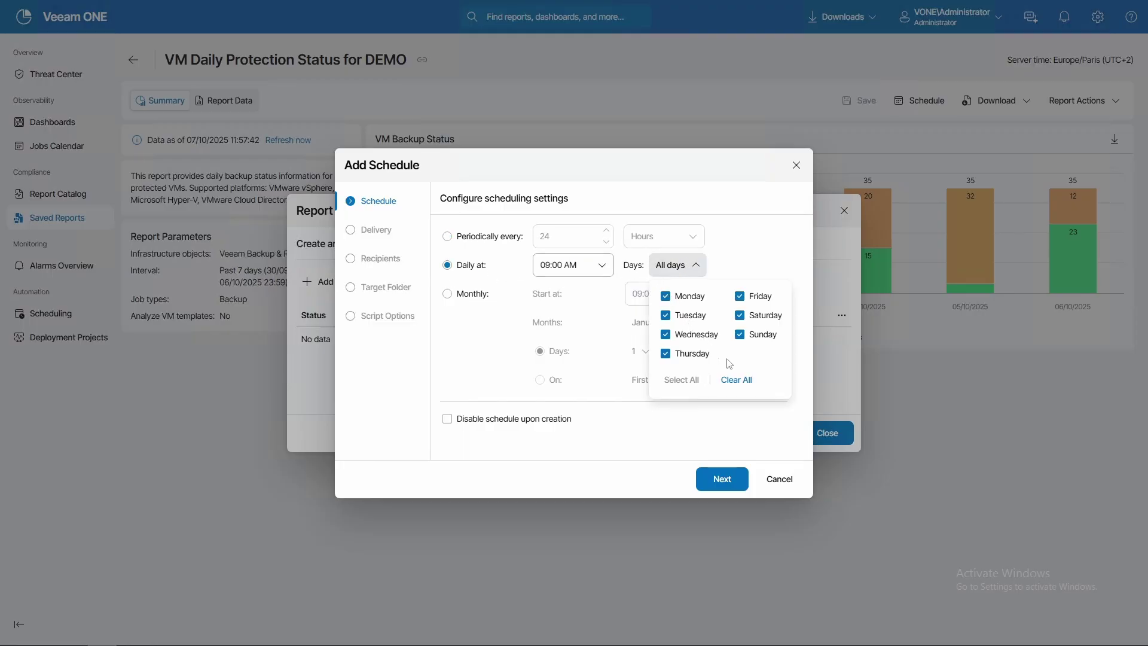
{"action": "left_click", "coordinate": [748, 382]}
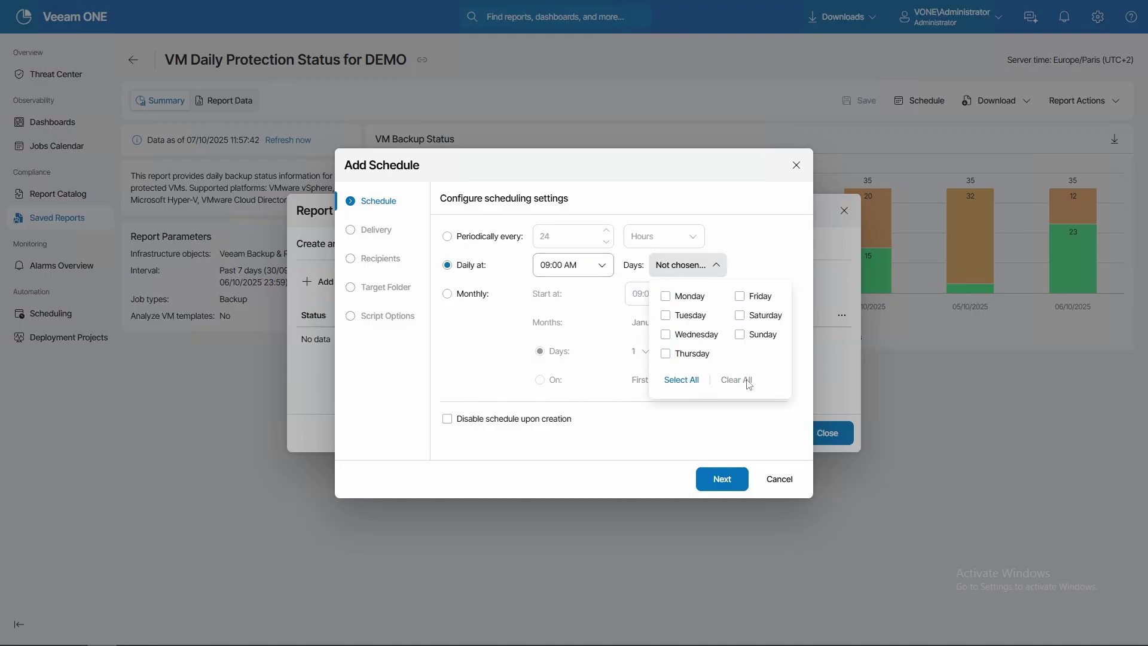
{"action": "left_click", "coordinate": [666, 298]}
{"action": "left_click", "coordinate": [481, 368]}
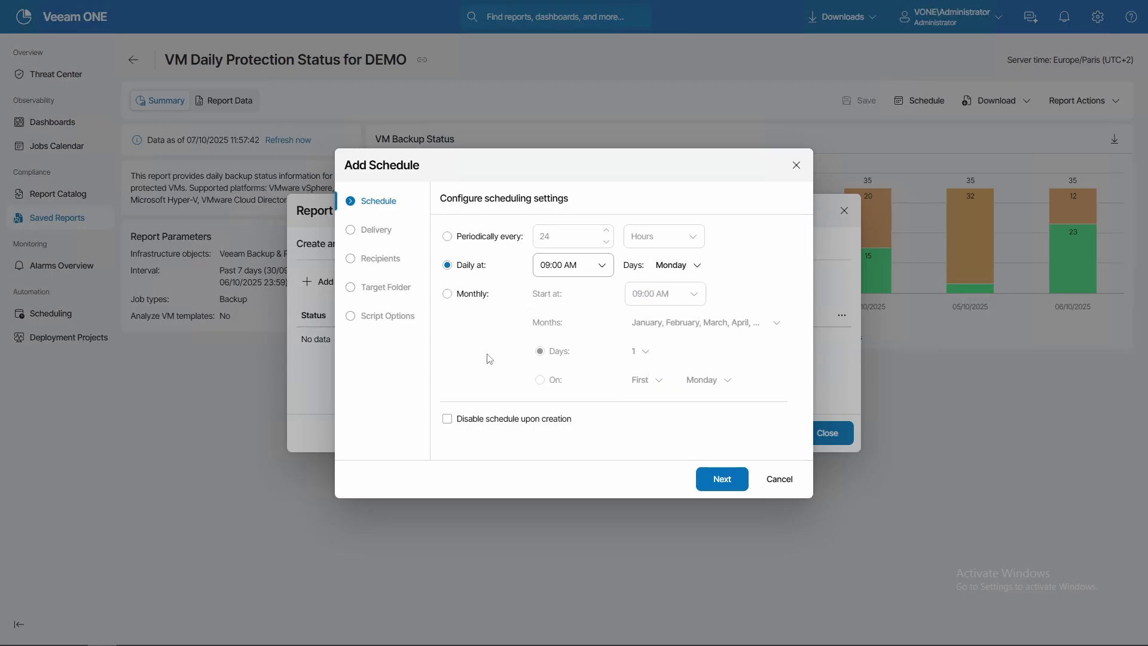
{"action": "left_click", "coordinate": [722, 480]}
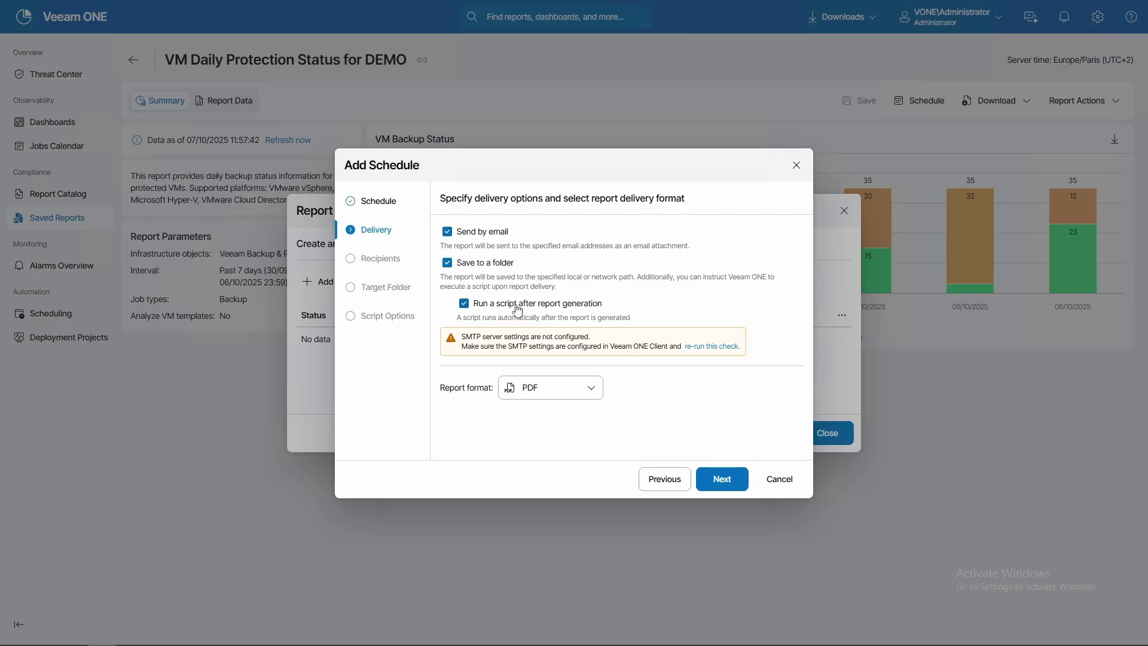
Configure the schedule to send the report by email as PDF, with saving to a folder disabled
{"action": "left_click", "coordinate": [545, 389]}
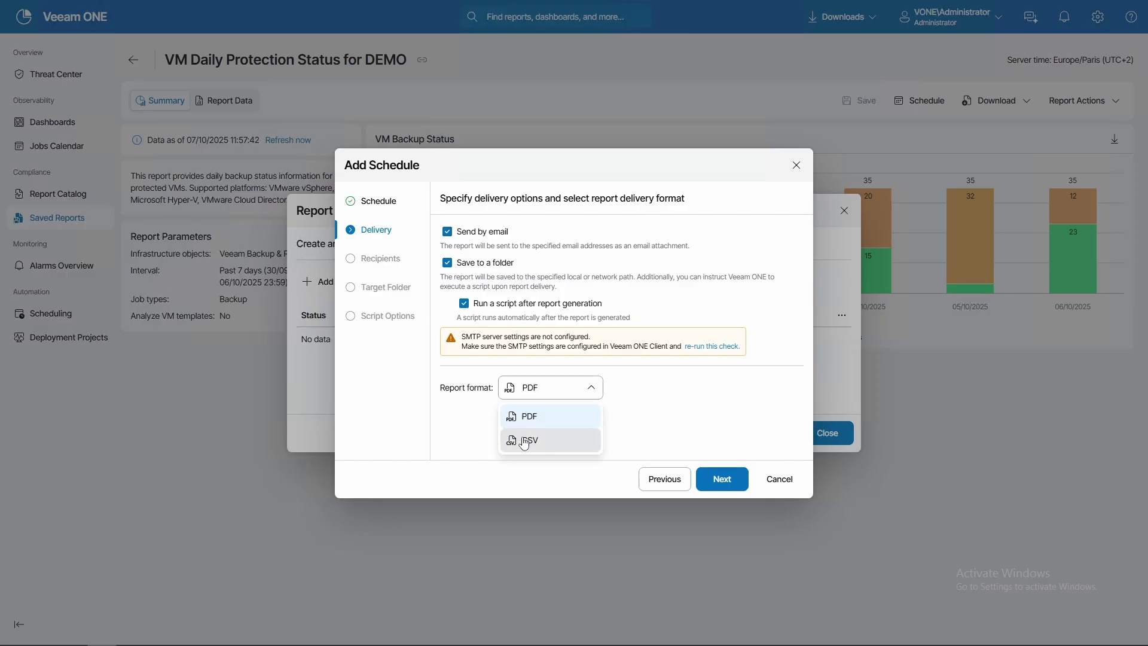
{"action": "left_click", "coordinate": [530, 417]}
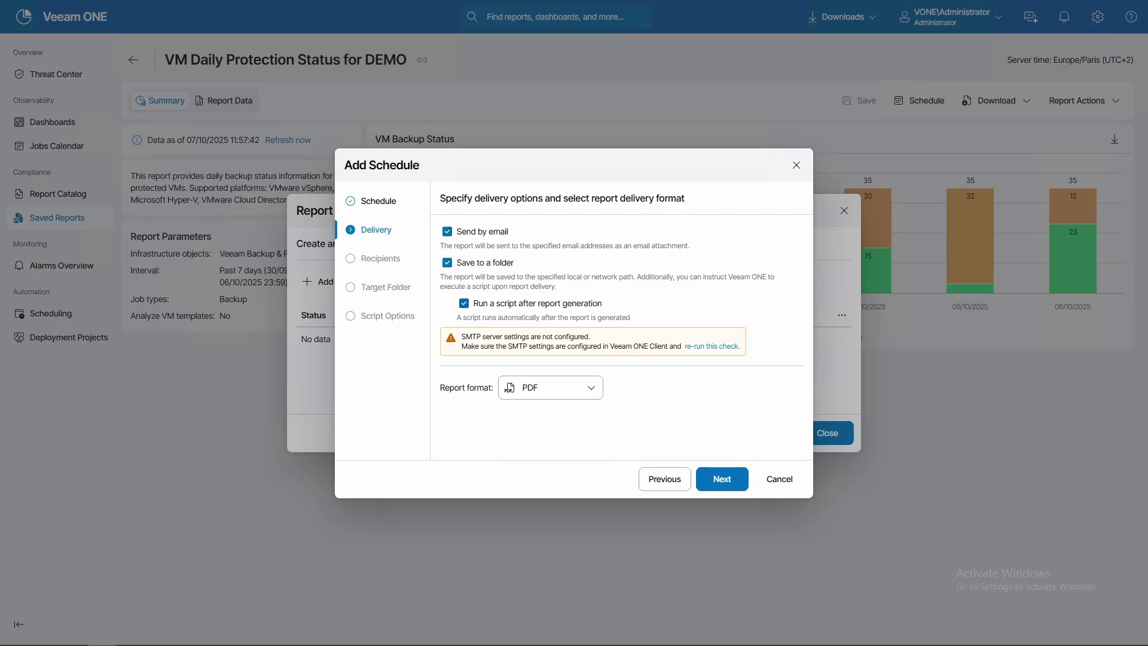
{"action": "left_click", "coordinate": [447, 263]}
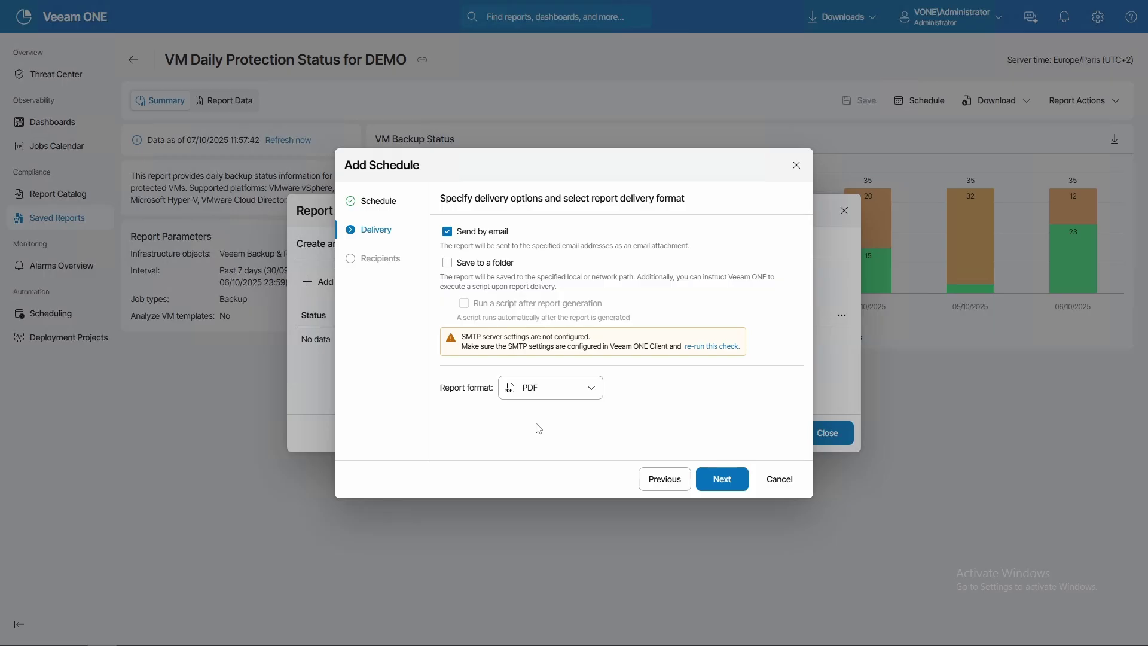
{"action": "left_click", "coordinate": [731, 479]}
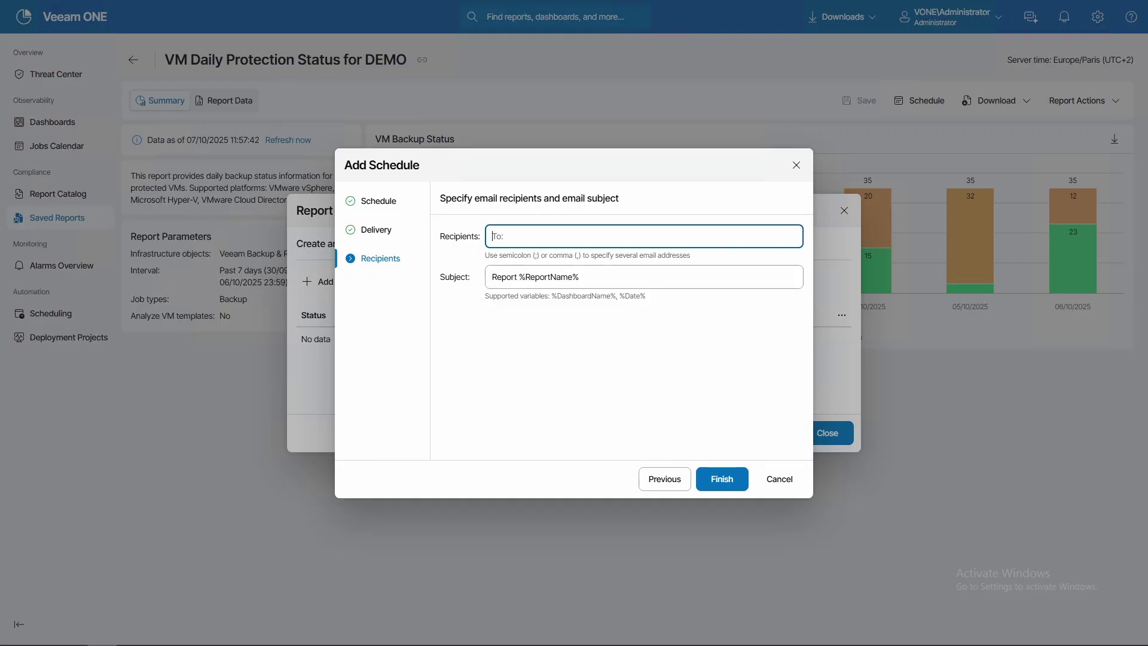
Review the schedule's email recipient and subject settings, discard the new schedule and close the scheduling settings
{"action": "key", "text": "Tab"}
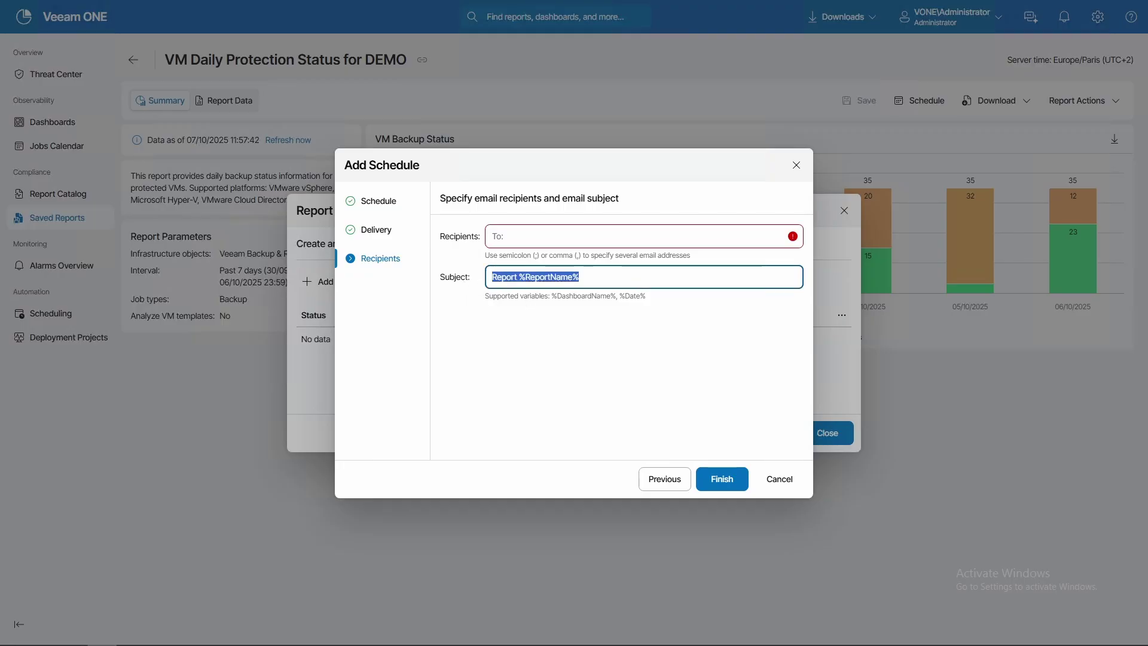
{"action": "left_click", "coordinate": [567, 356]}
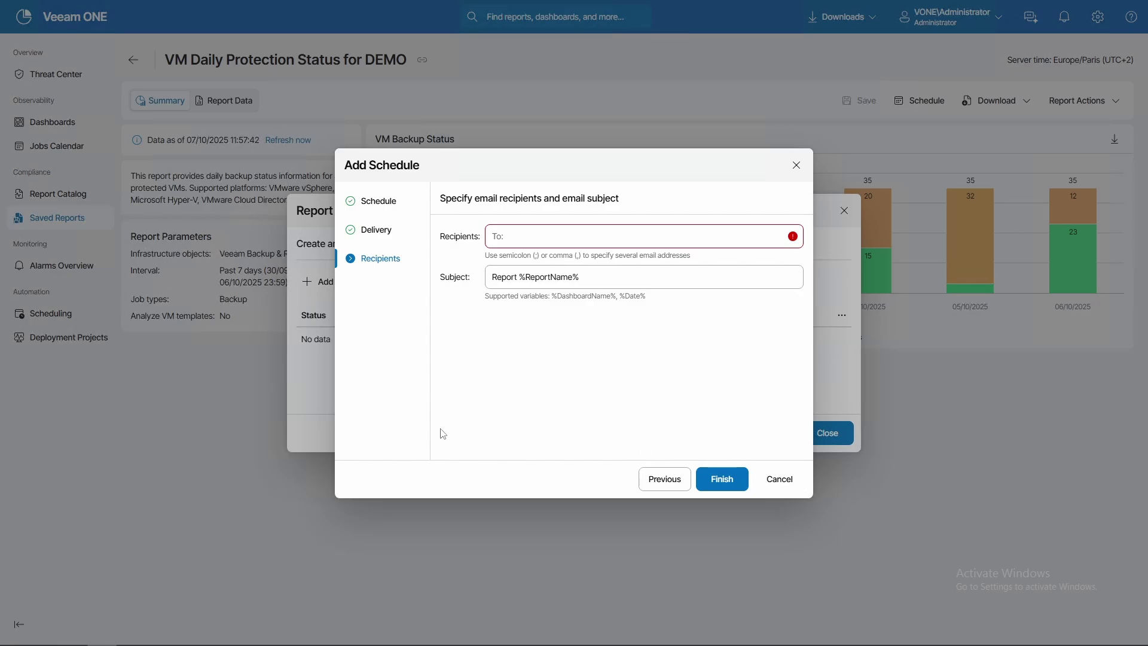
{"action": "left_click", "coordinate": [780, 479]}
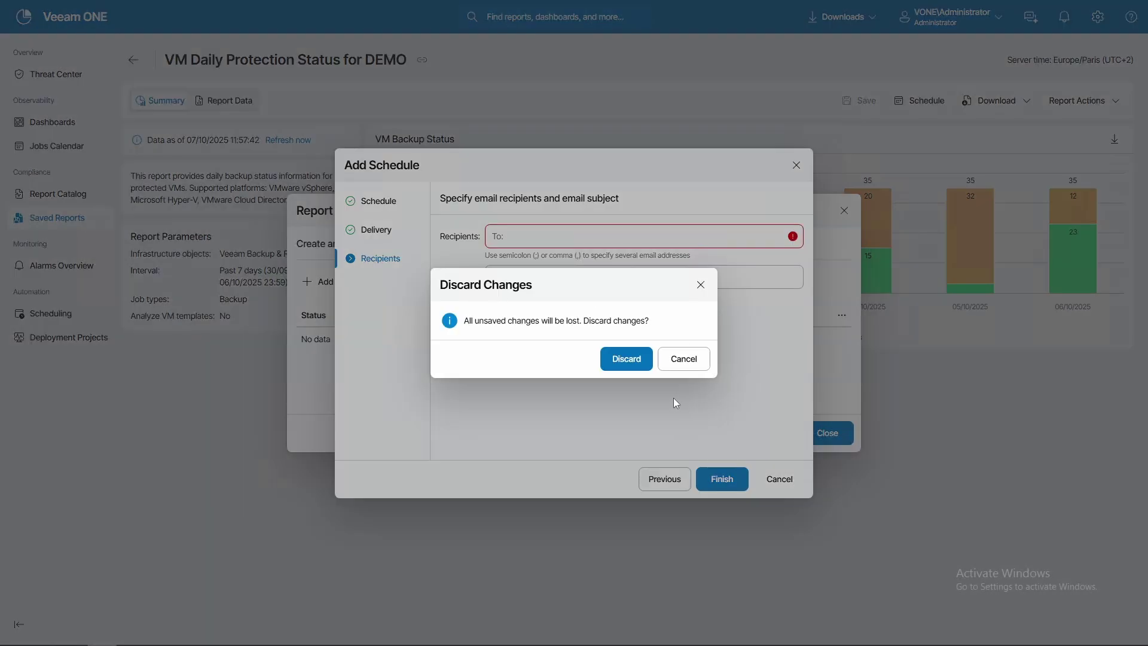
{"action": "left_click", "coordinate": [683, 366]}
{"action": "left_click", "coordinate": [785, 484]}
{"action": "left_click", "coordinate": [636, 360]}
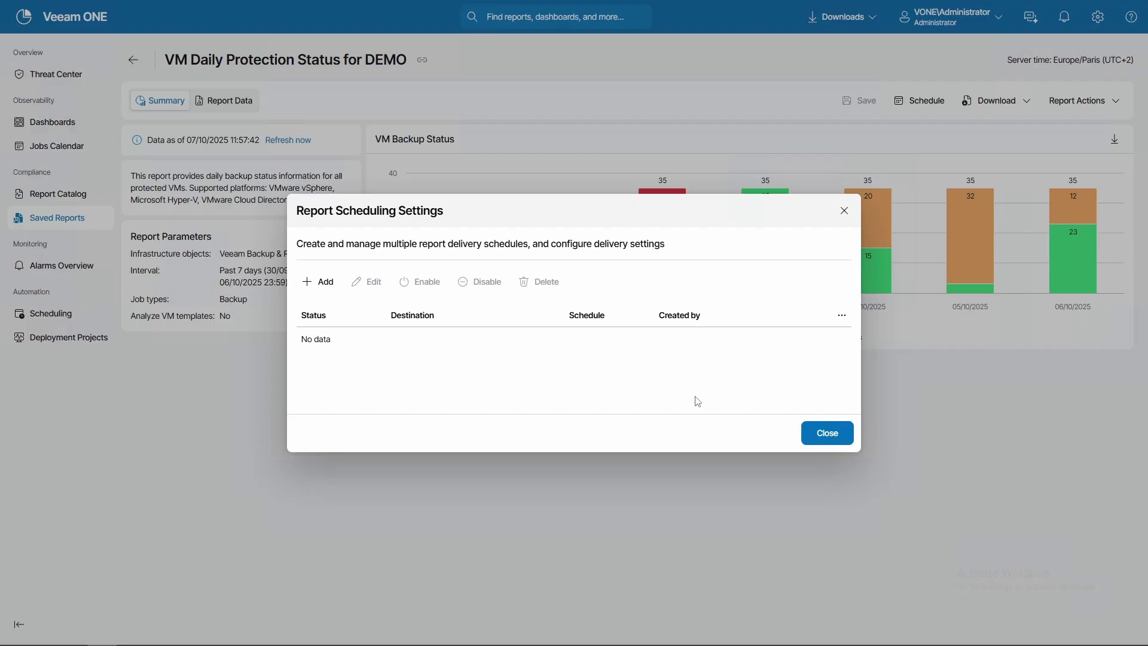
{"action": "left_click", "coordinate": [824, 434]}
Export the VM Daily Protection Status for DEMO report to PDF in A4 page format with portrait orientation
{"action": "left_click", "coordinate": [1034, 107]}
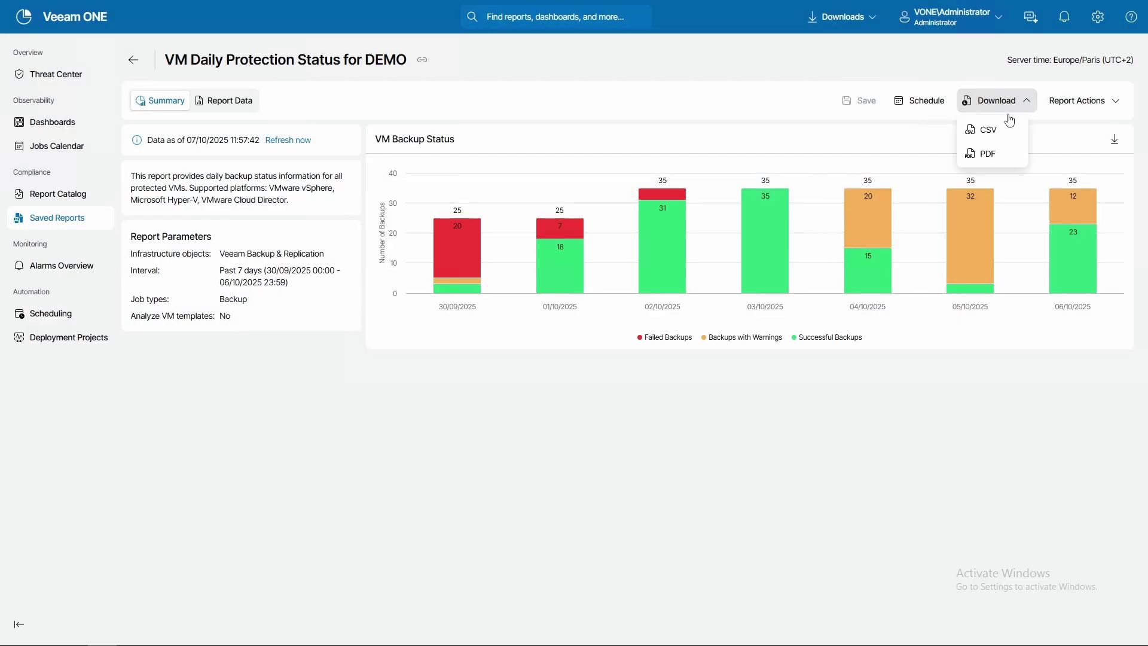
{"action": "left_click", "coordinate": [989, 157]}
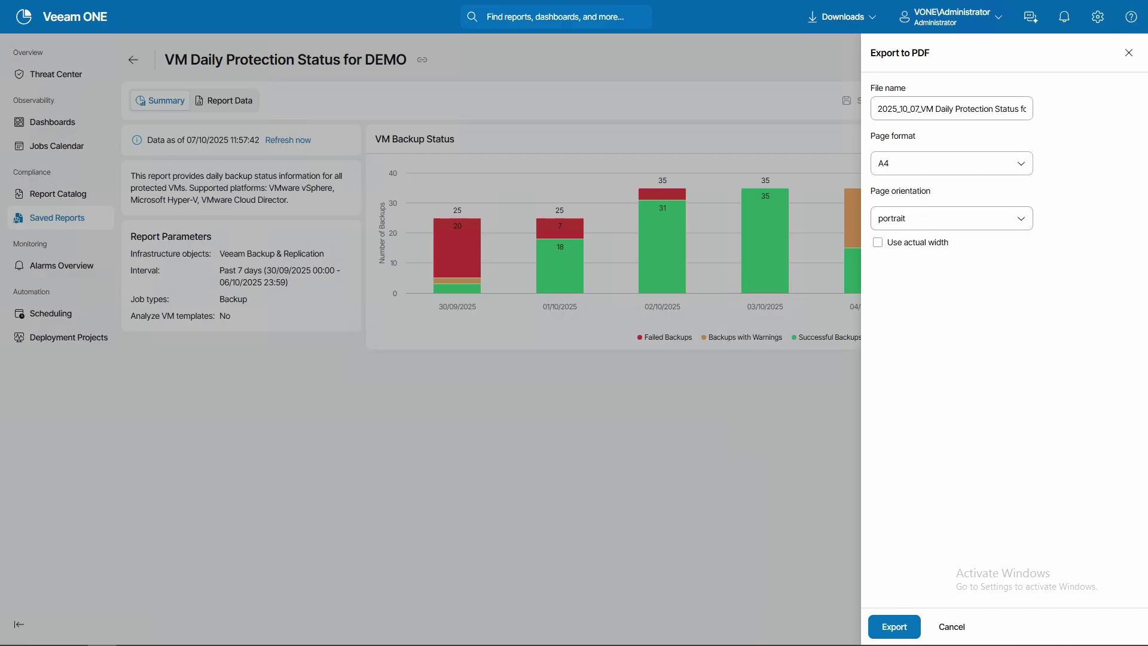
{"action": "left_click", "coordinate": [983, 164]}
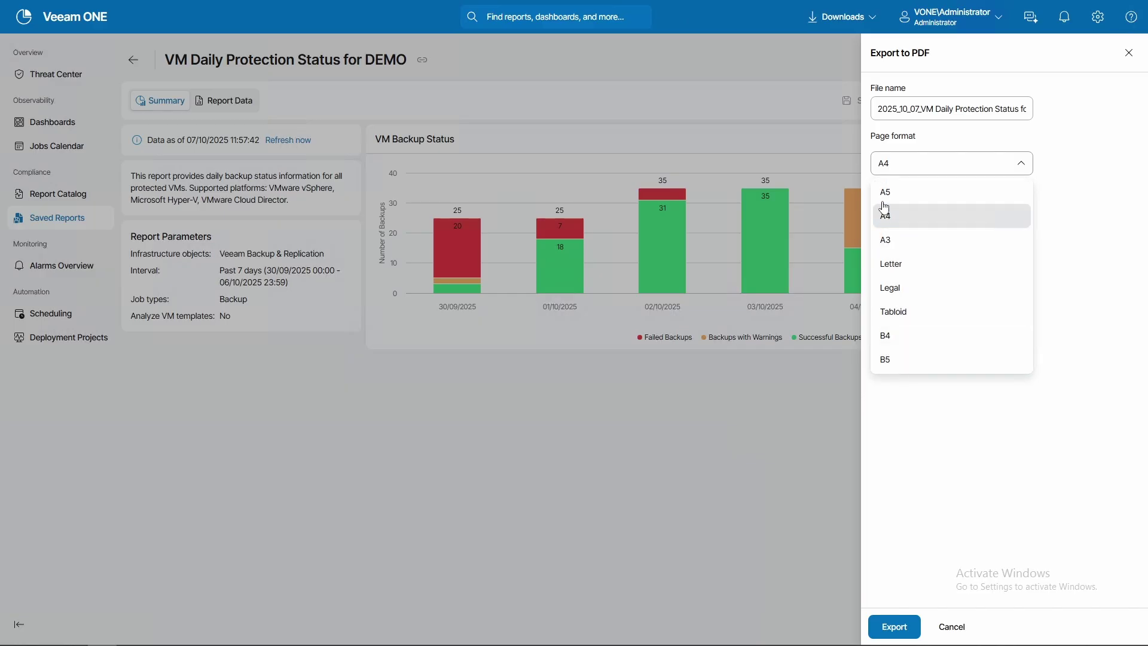
{"action": "left_click", "coordinate": [893, 217]}
{"action": "left_click", "coordinate": [902, 221]}
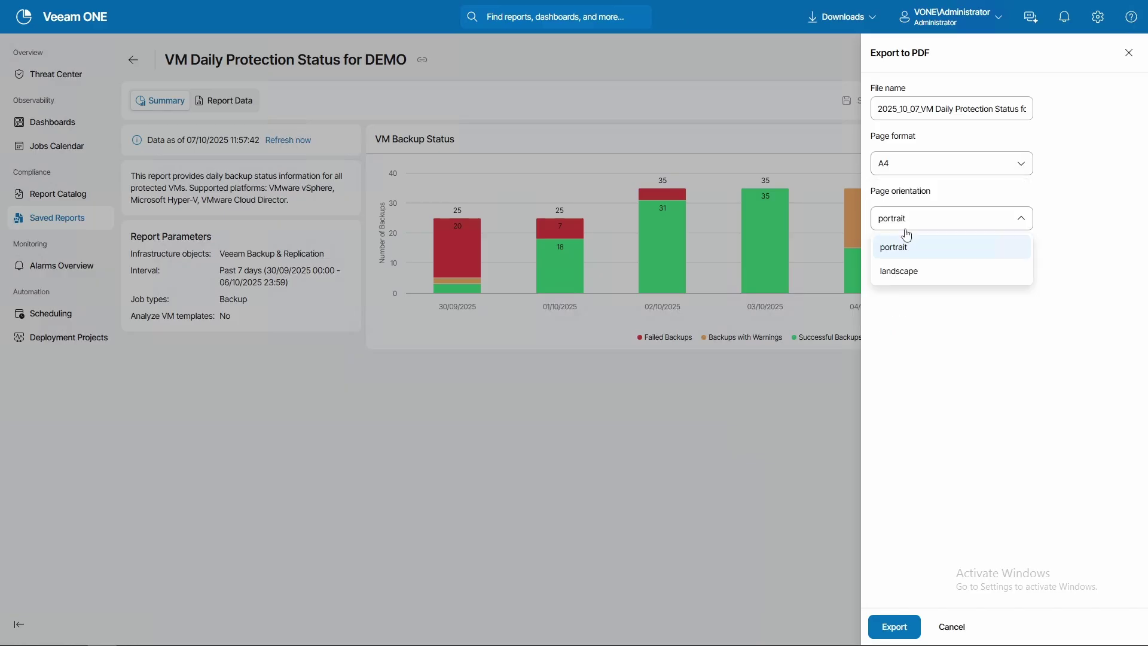
{"action": "left_click", "coordinate": [909, 220]}
{"action": "left_click", "coordinate": [902, 632]}
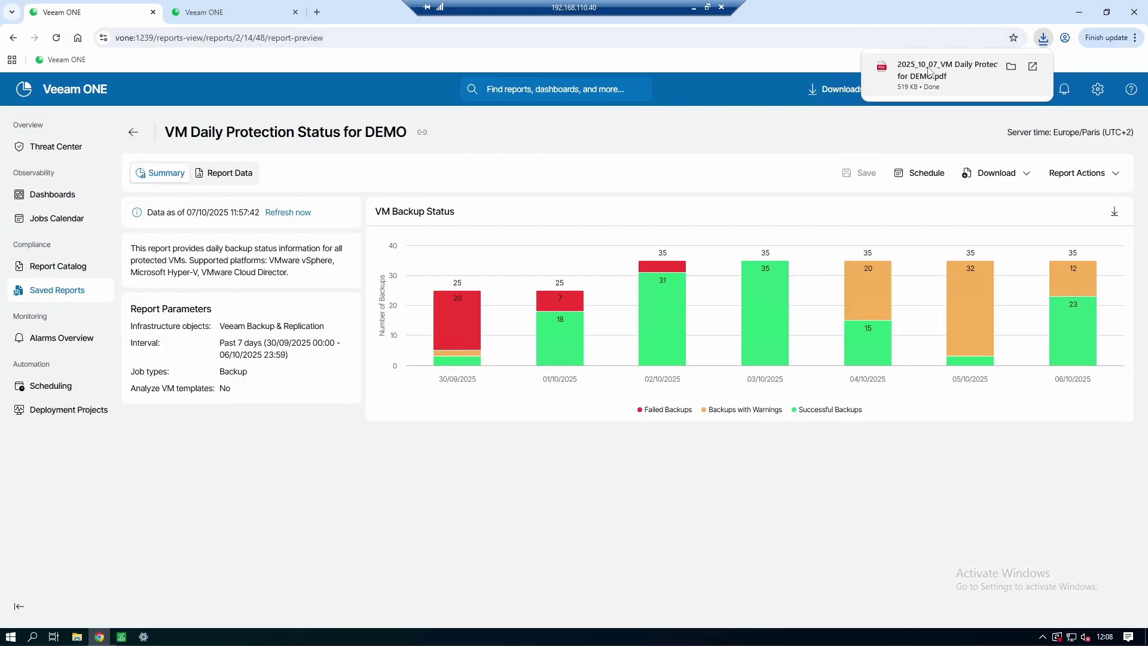
Open the downloaded PDF report and look through its parameters, VM Backup Status chart and backup result pages
{"action": "left_click", "coordinate": [930, 71]}
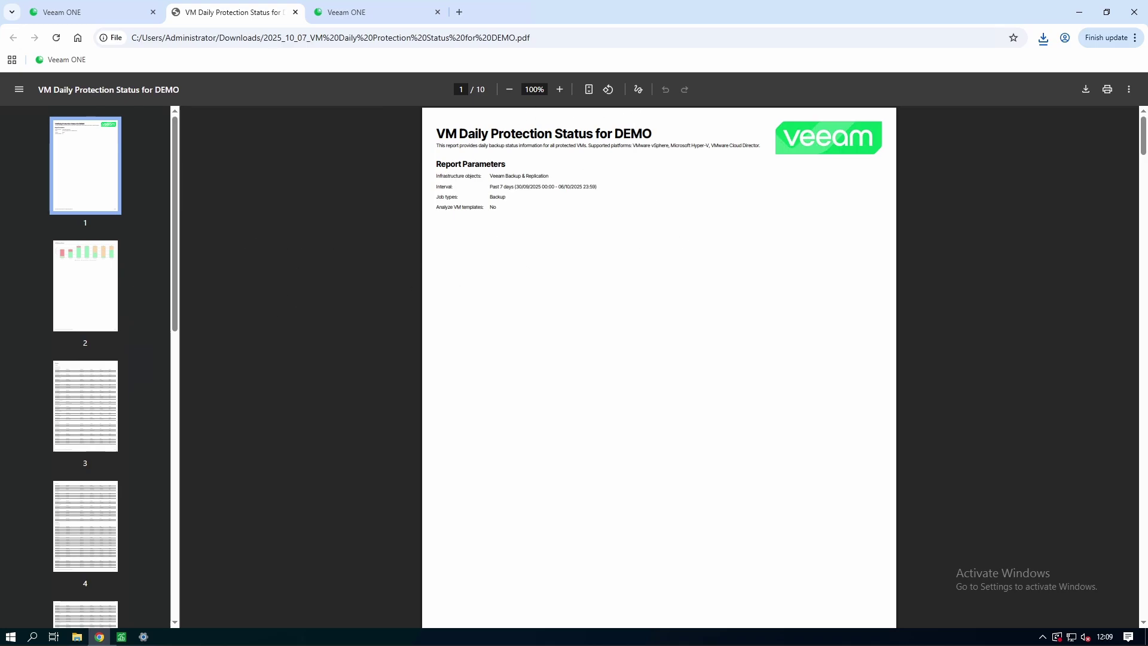
{"action": "left_click", "coordinate": [95, 280]}
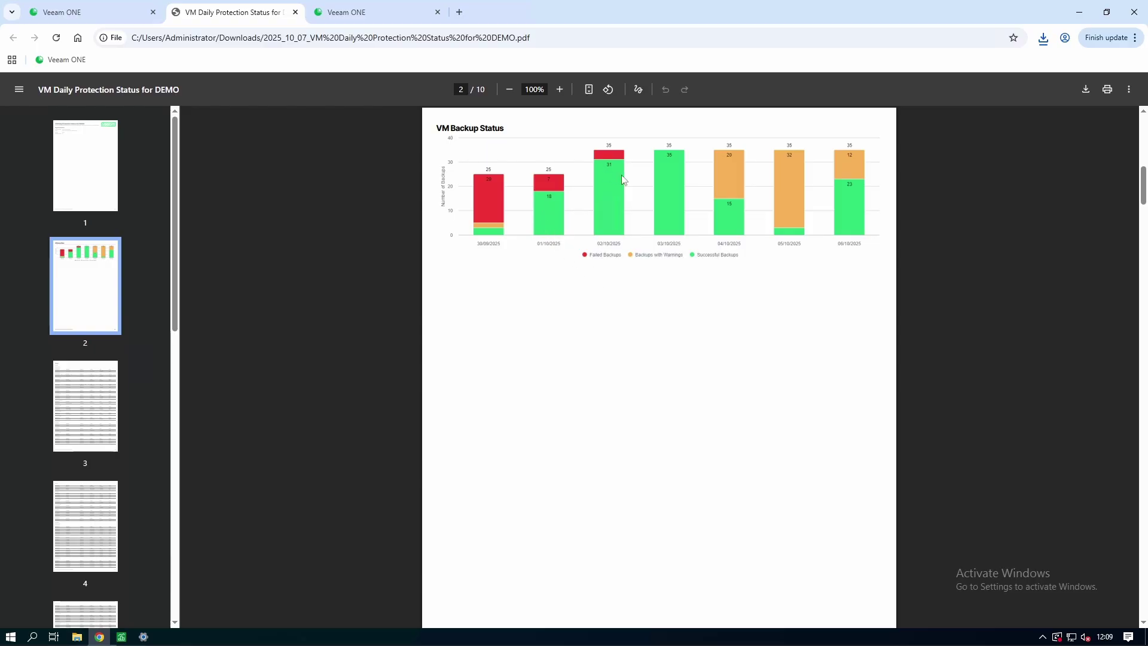
{"action": "left_click", "coordinate": [89, 404]}
{"action": "left_click", "coordinate": [97, 525]}
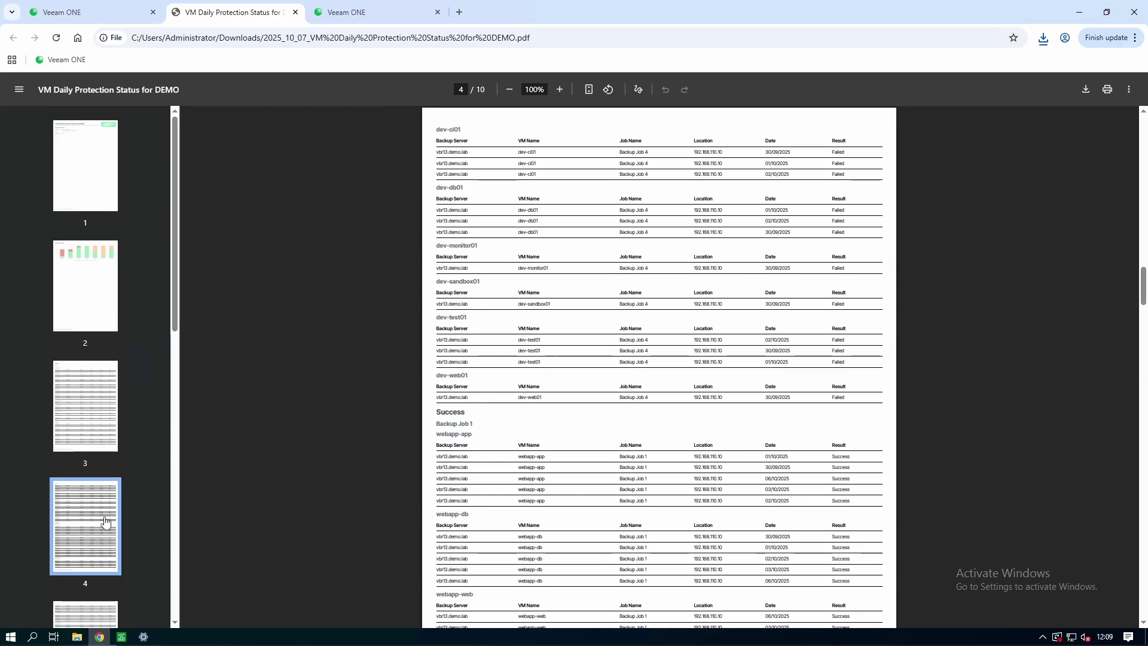
{"action": "left_click", "coordinate": [99, 504]}
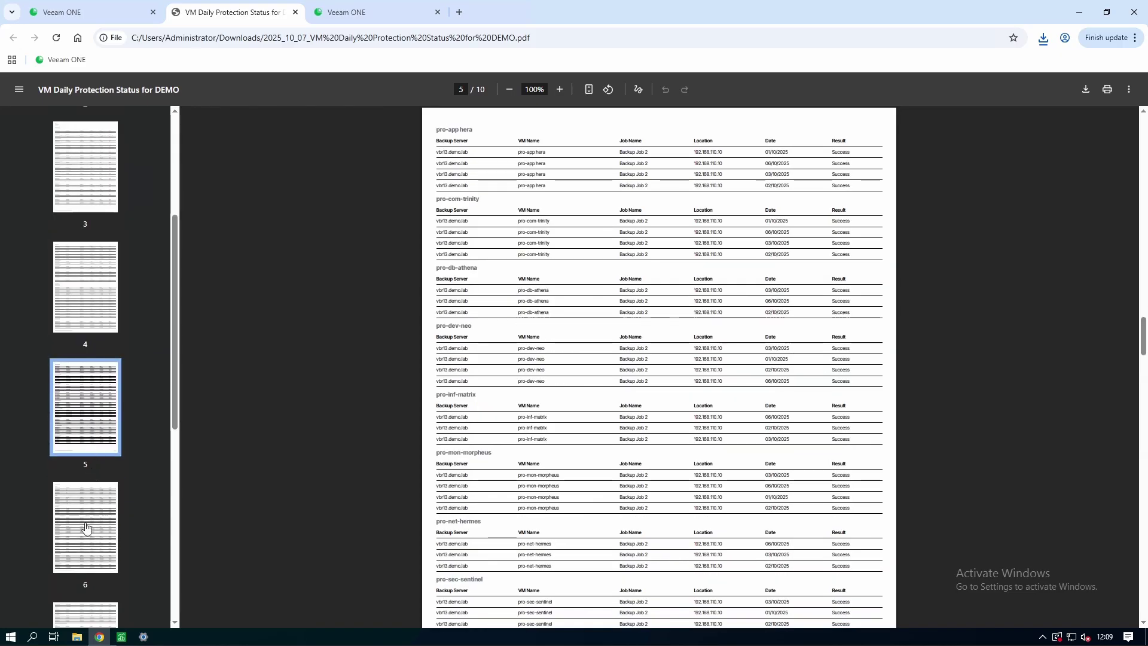
{"action": "left_click", "coordinate": [84, 526]}
{"action": "left_click", "coordinate": [88, 542]}
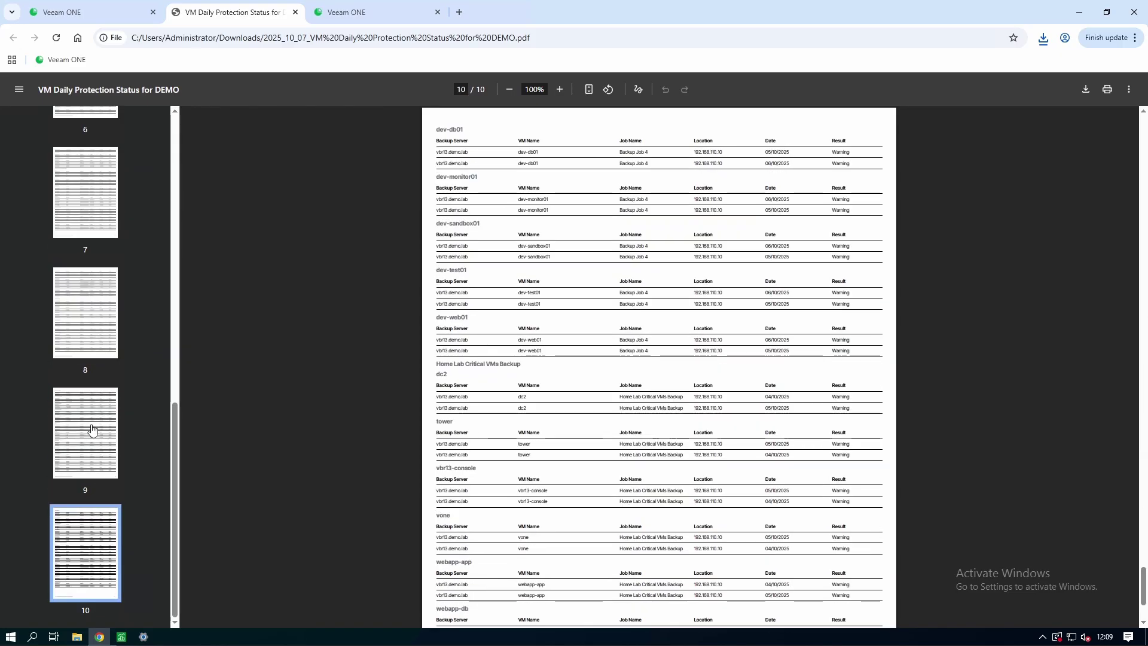
{"action": "left_click", "coordinate": [91, 204]}
{"action": "scroll", "coordinate": [91, 205], "scroll_direction": "up", "scroll_amount": 10}
{"action": "left_click", "coordinate": [89, 281]}
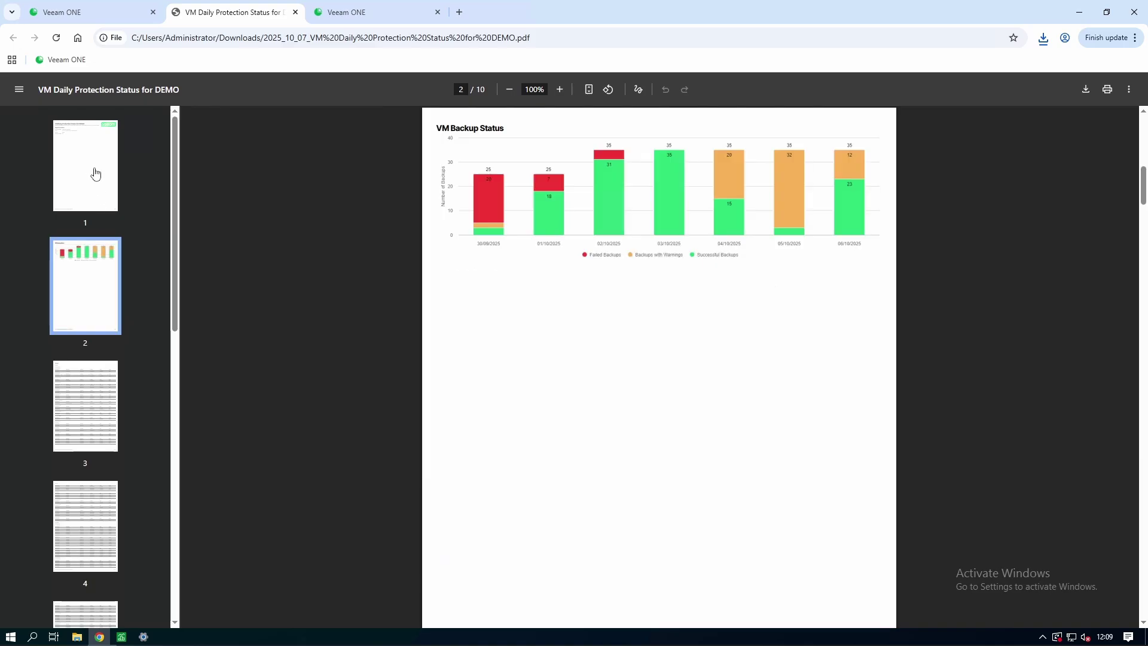
{"action": "left_click", "coordinate": [92, 169]}
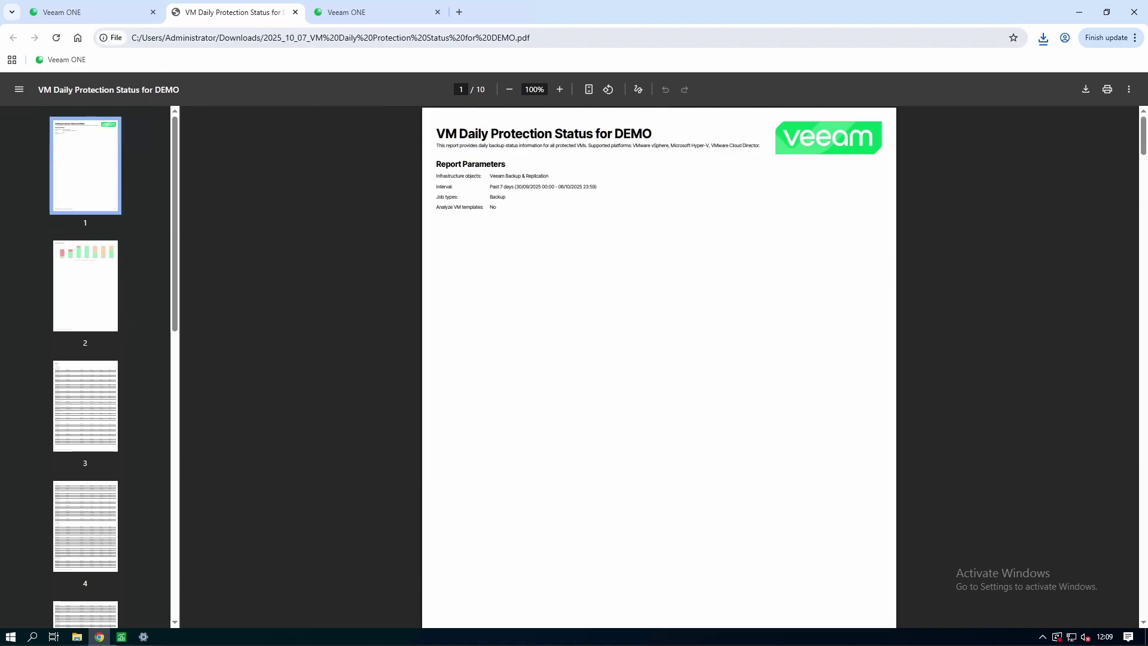
Return to the report in full-screen display and download it in CSV format
{"action": "left_click", "coordinate": [129, 14]}
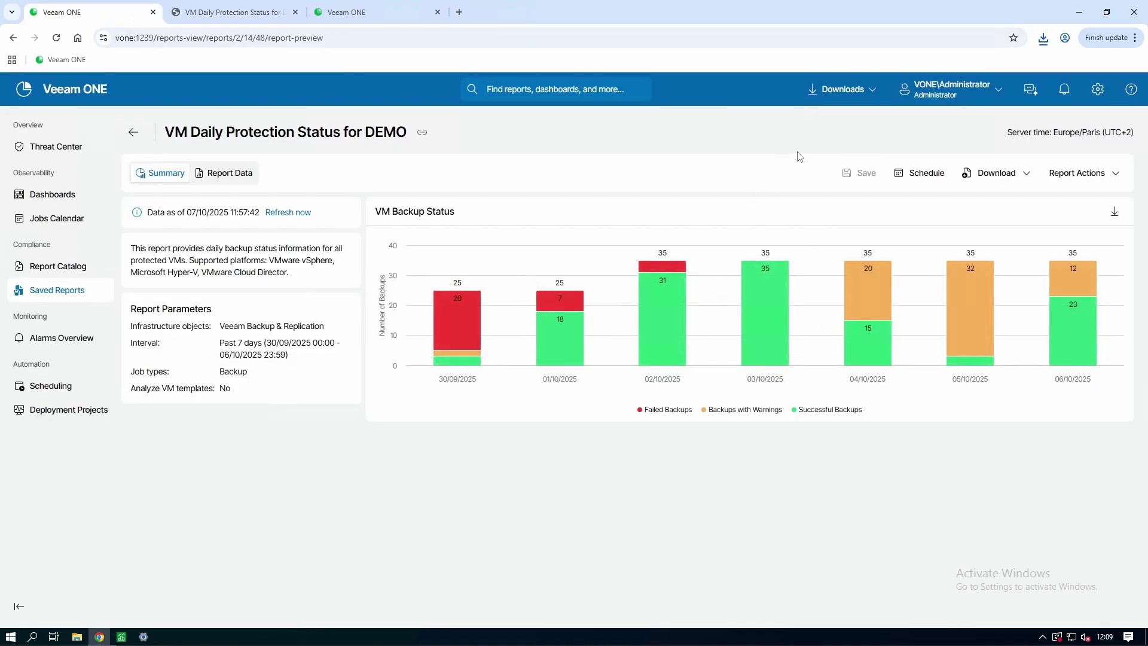
{"action": "key", "text": "F11"}
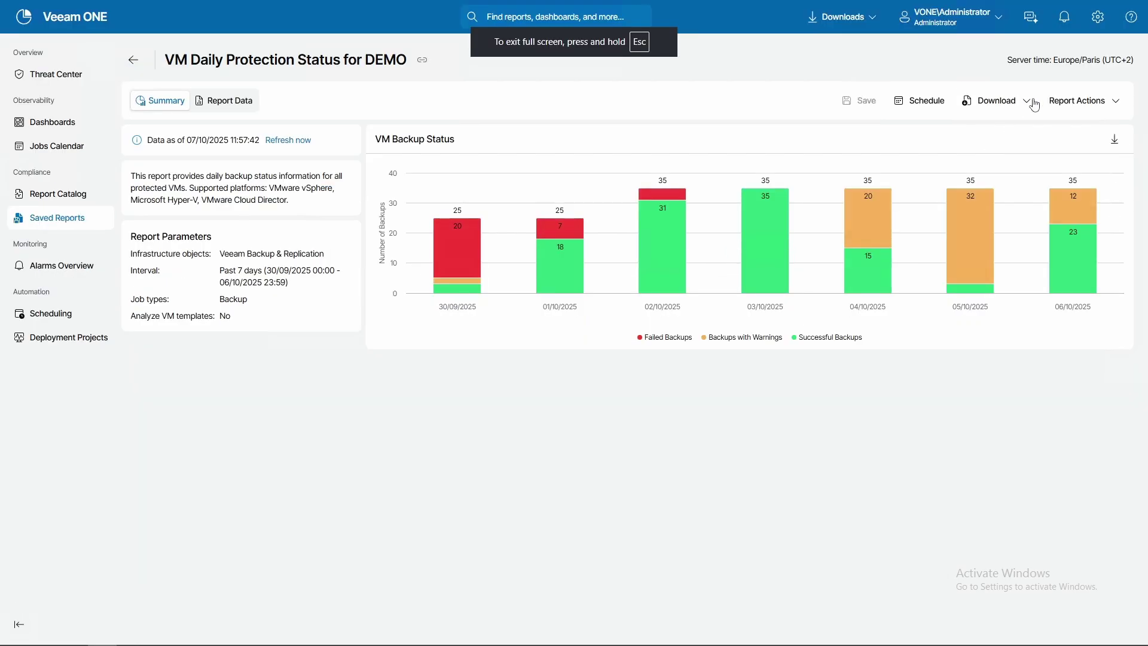
{"action": "left_click", "coordinate": [1031, 105]}
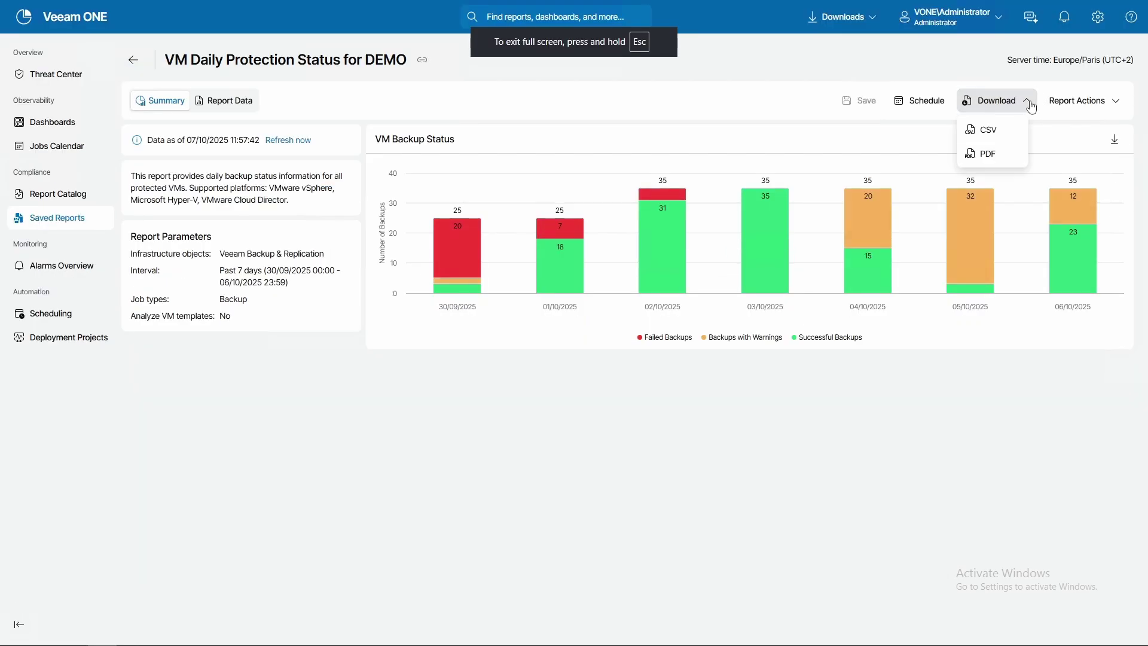
{"action": "left_click", "coordinate": [988, 131]}
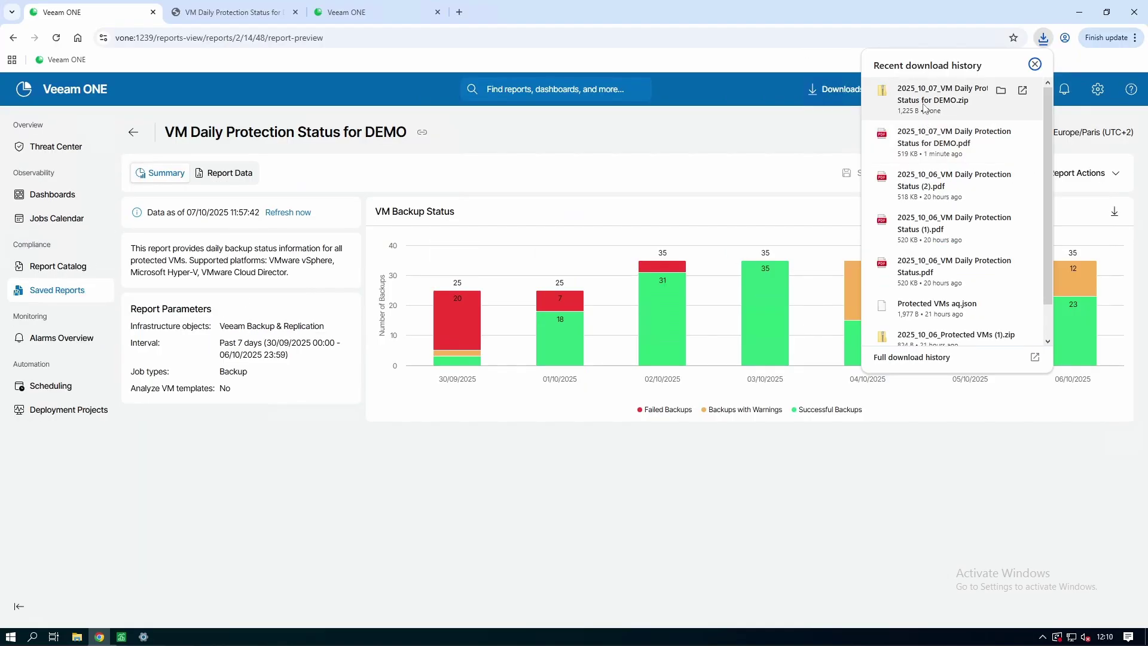
Open Details.csv from the downloaded zip archive and look through its rows
{"action": "left_click", "coordinate": [925, 108]}
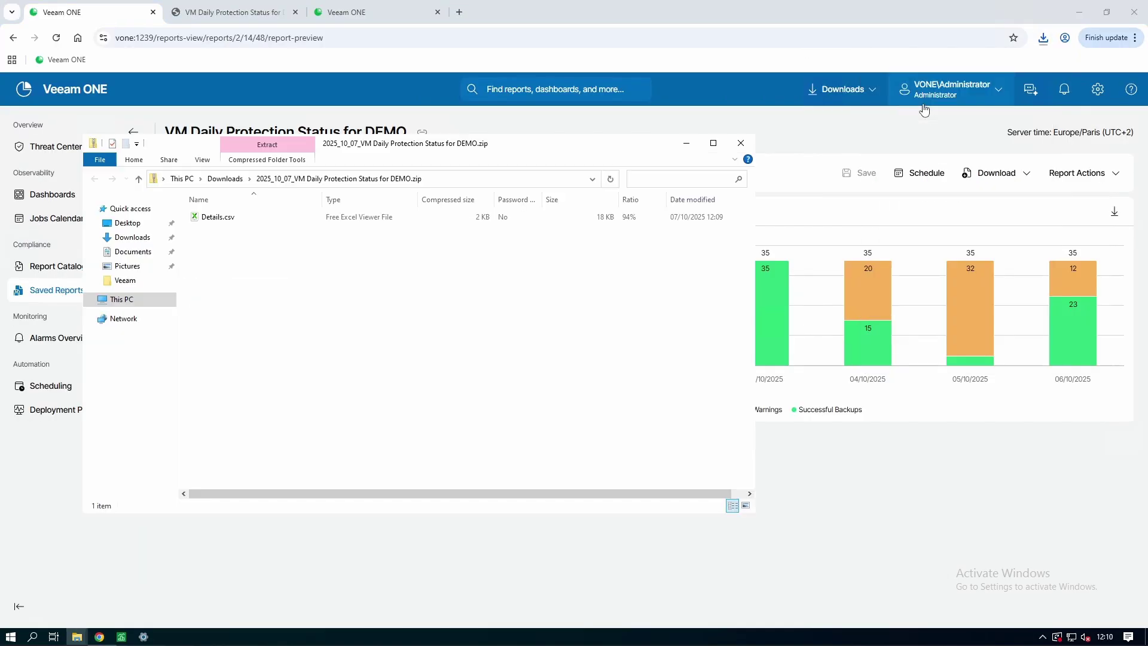
{"action": "double_click", "coordinate": [224, 219]}
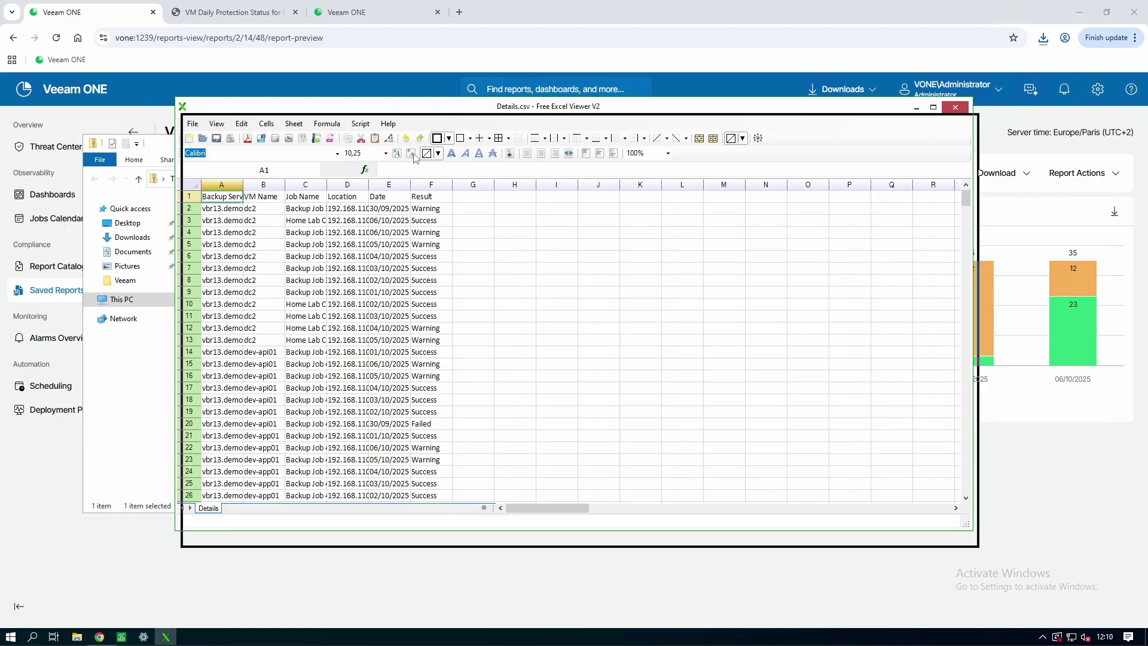
{"action": "left_click_drag", "start_coordinate": [369, 109], "coordinate": [443, 133]}
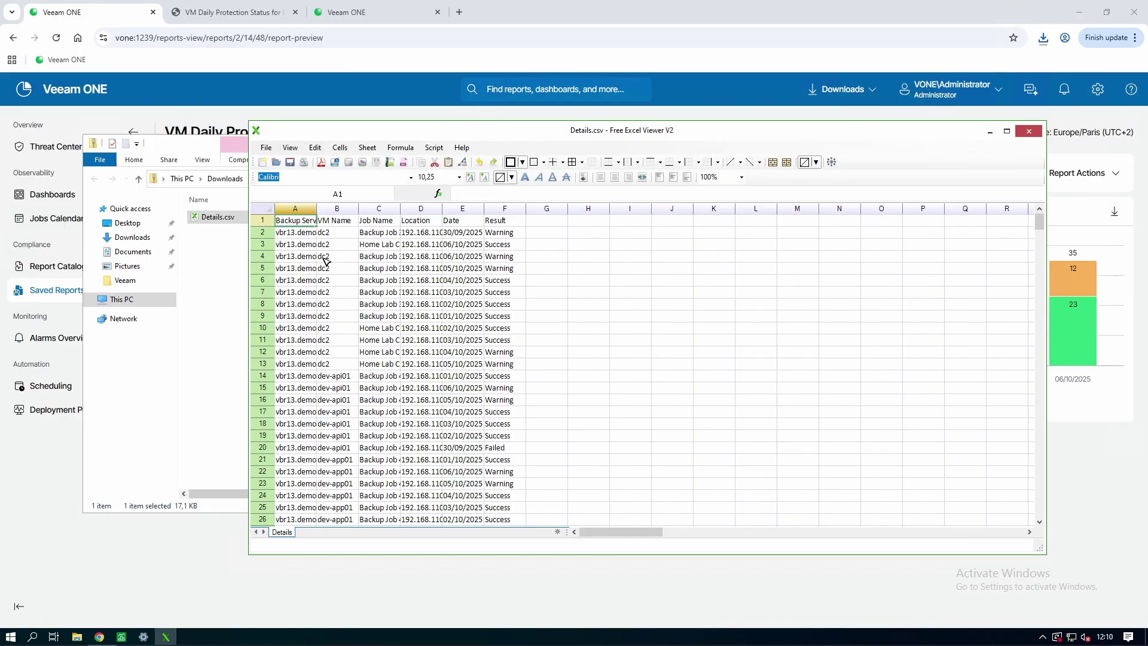
{"action": "scroll", "coordinate": [325, 260], "scroll_direction": "down", "scroll_amount": 20}
{"action": "scroll", "coordinate": [333, 232], "scroll_direction": "up", "scroll_amount": 20}
Auto-fit the Backup Server, VM Name, Job Name and Date columns of Details.csv to their contents
{"action": "double_click", "coordinate": [317, 208]}
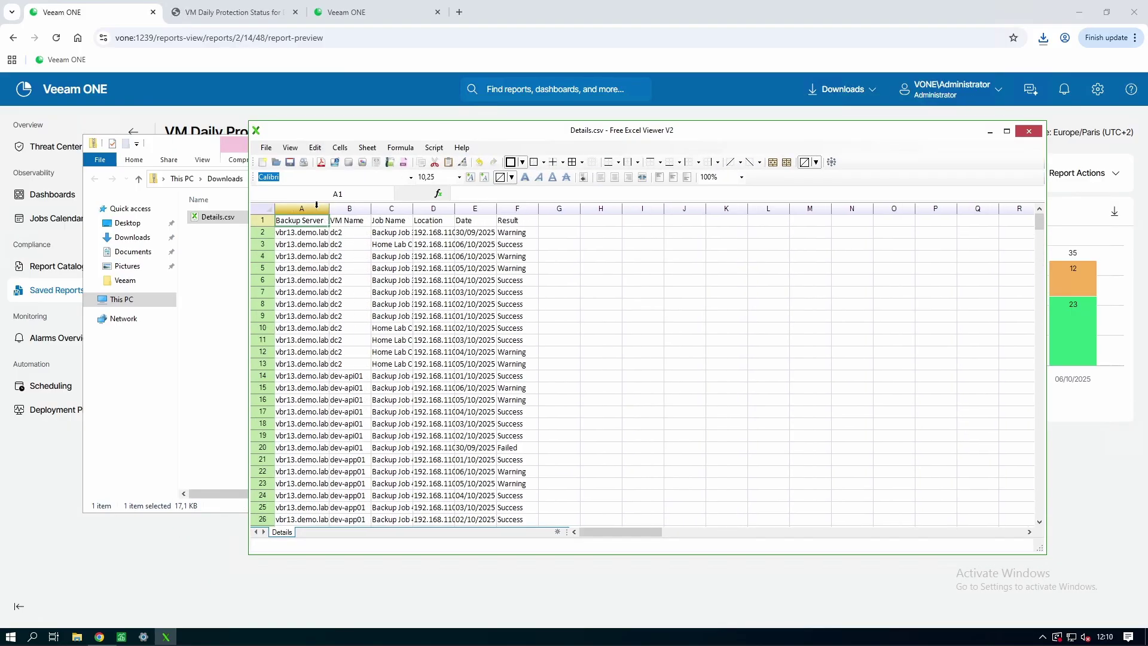
{"action": "double_click", "coordinate": [372, 209]}
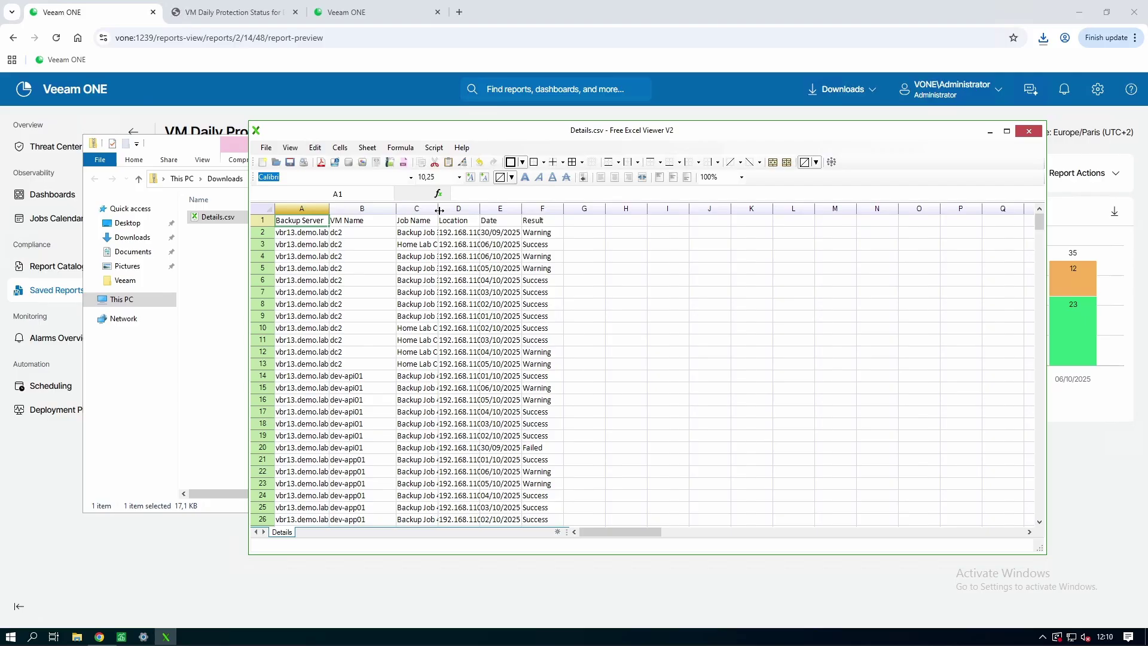
{"action": "double_click", "coordinate": [438, 208]}
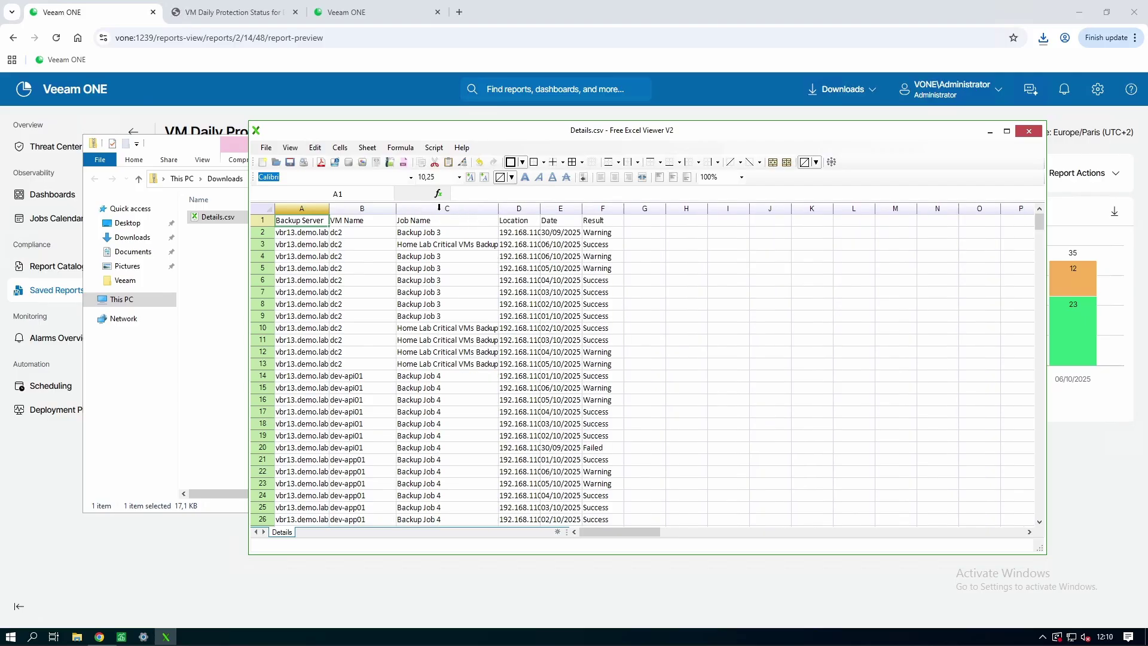
{"action": "double_click", "coordinate": [582, 209]}
Examine the Details.csv rows through the last entry, highlighting the Date and Result columns, and return to the first row
{"action": "scroll", "coordinate": [610, 317], "scroll_direction": "down", "scroll_amount": 20}
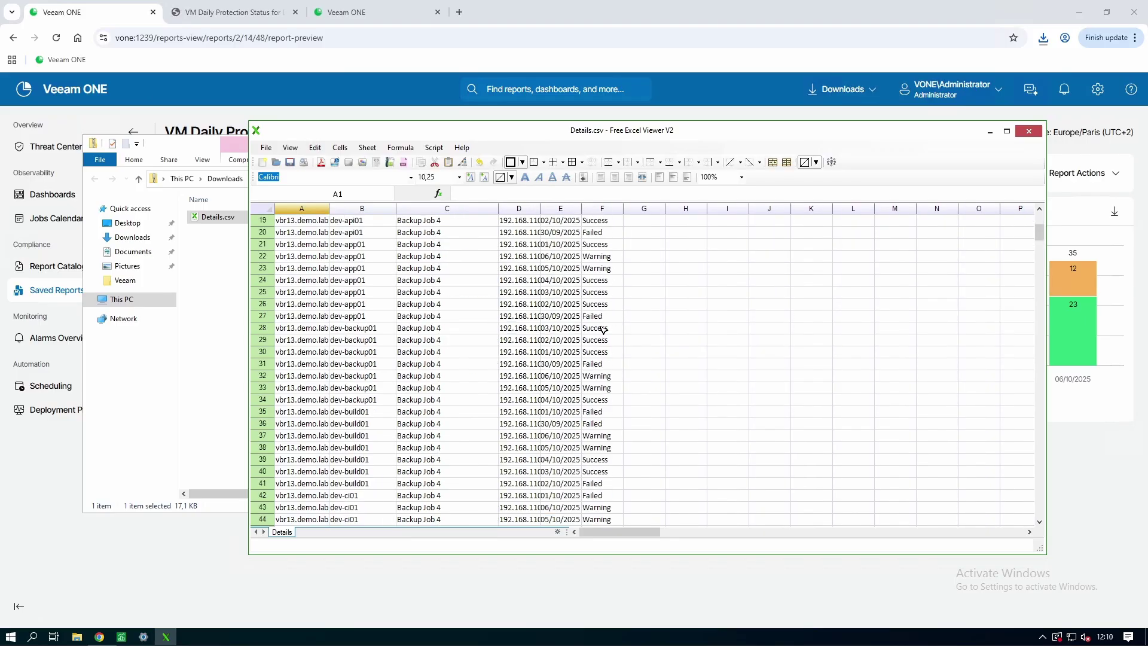
{"action": "left_click_drag", "start_coordinate": [1046, 268], "coordinate": [1046, 342]}
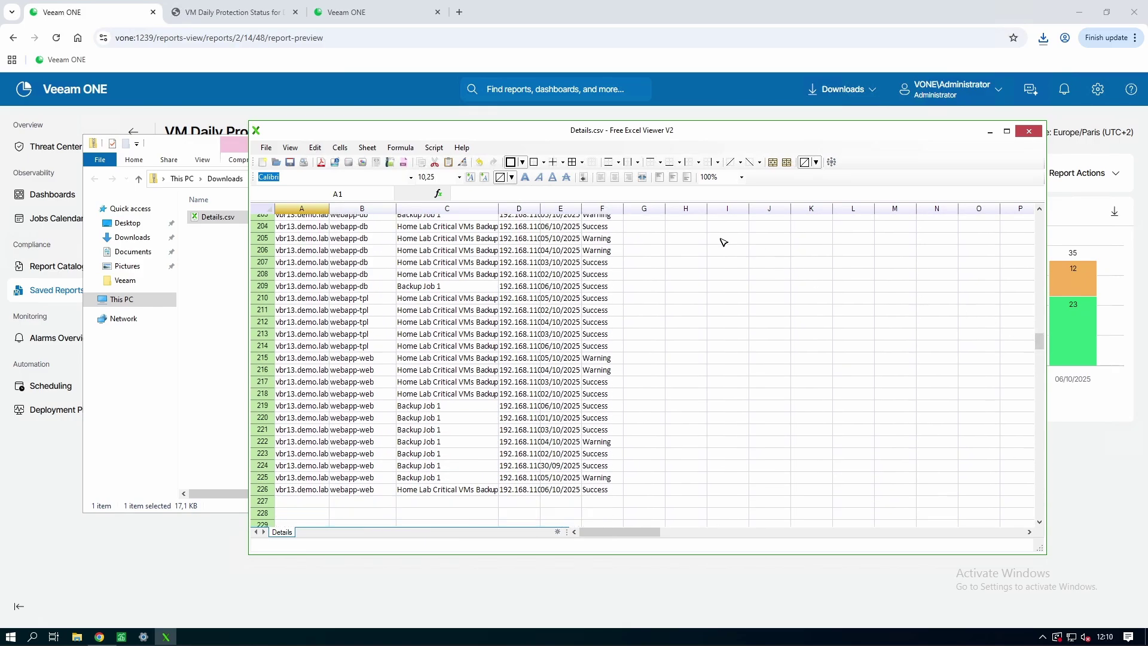
{"action": "left_click", "coordinate": [567, 208]}
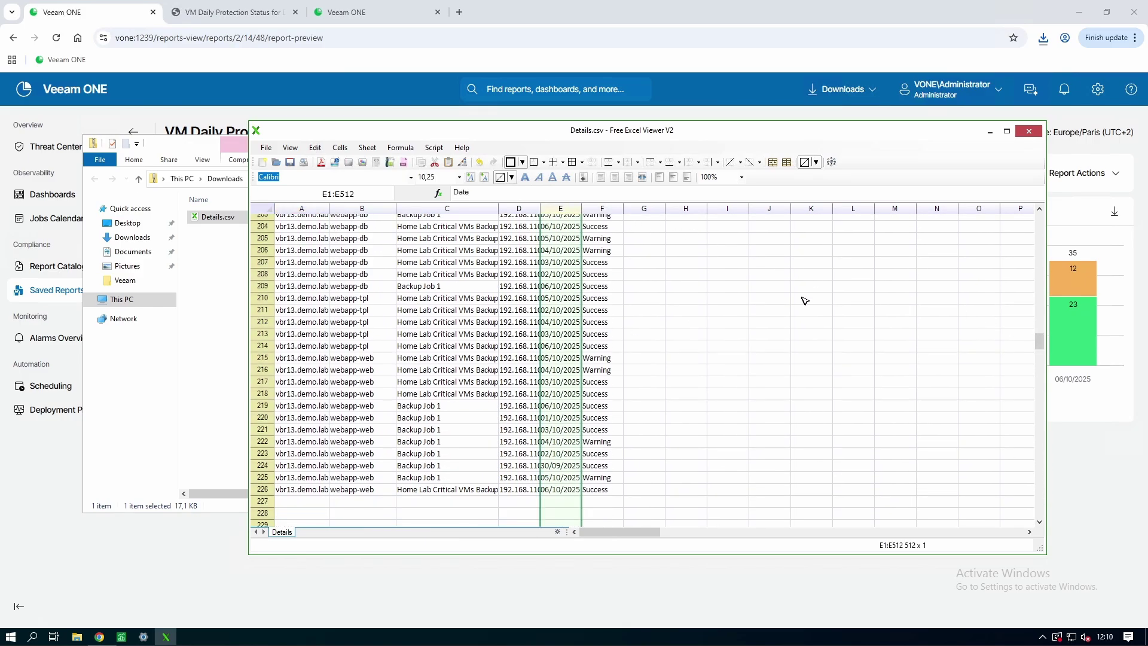
{"action": "left_click", "coordinate": [602, 208]}
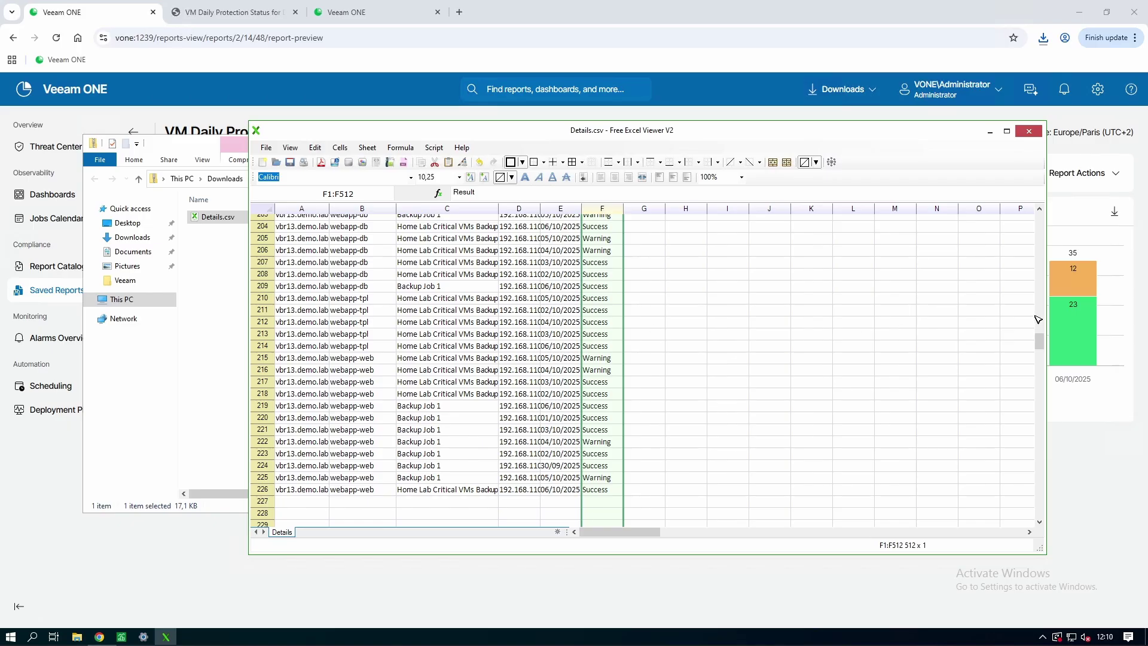
{"action": "left_click_drag", "start_coordinate": [1039, 362], "coordinate": [994, 233]}
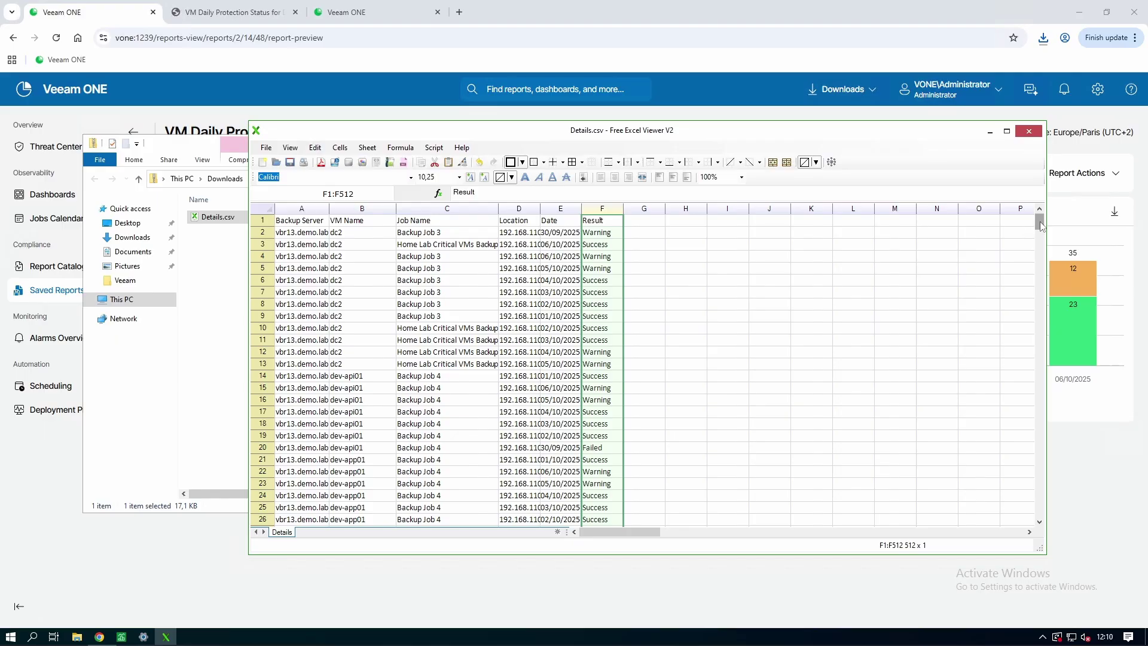
{"action": "mouse_move", "coordinate": [1040, 225]}
{"action": "left_mouse_down"}
{"action": "mouse_move", "coordinate": [1041, 238]}
{"action": "mouse_move", "coordinate": [1038, 207]}
{"action": "left_mouse_up"}
{"action": "mouse_move", "coordinate": [618, 527]}
{"action": "left_mouse_down"}
{"action": "mouse_move", "coordinate": [637, 527]}
{"action": "mouse_move", "coordinate": [602, 532]}
{"action": "left_mouse_up"}
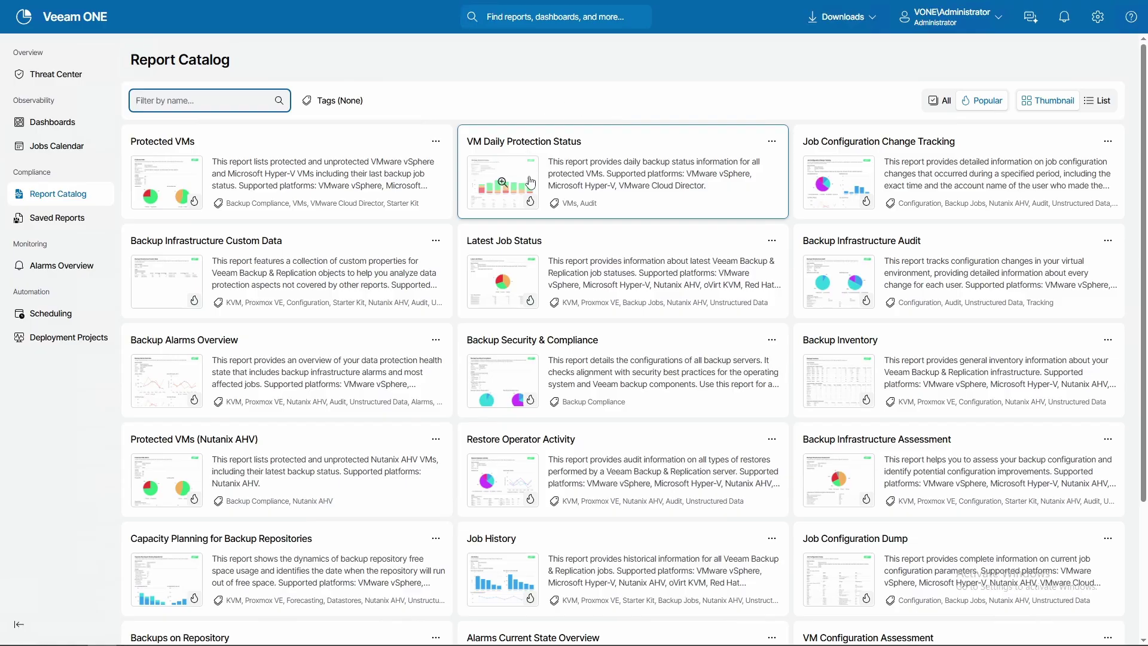
View and close the VM Daily Protection Status settings in the Report Catalog, and generate a preview of the Backup Alarms Overview report
{"action": "left_click", "coordinate": [632, 173]}
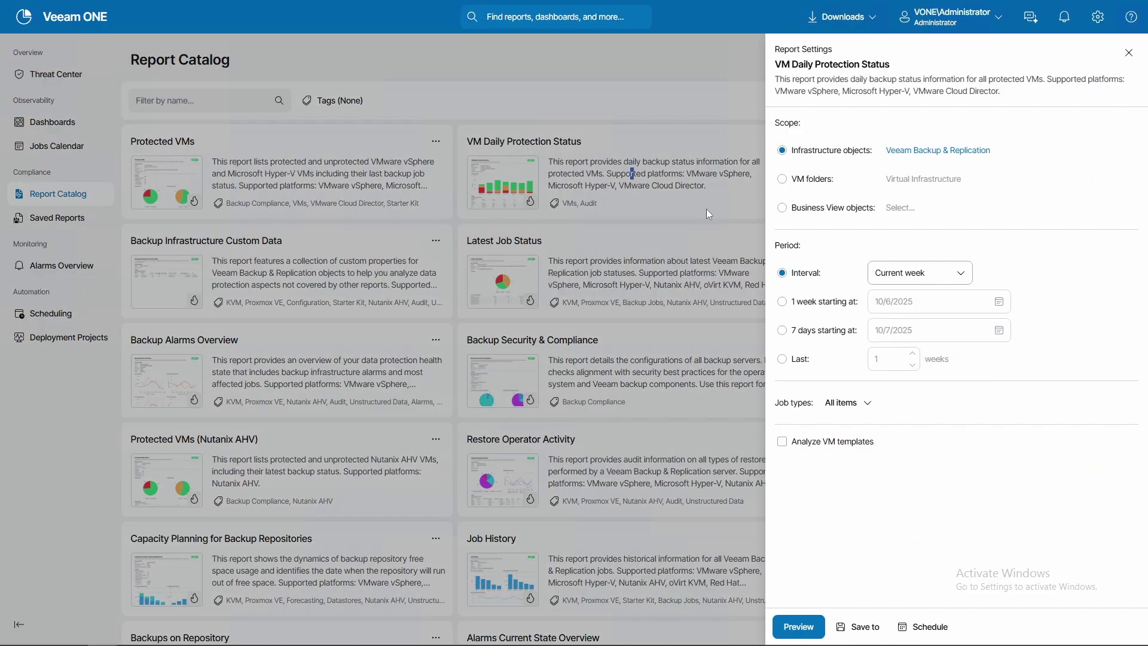
{"action": "left_click", "coordinate": [1129, 53]}
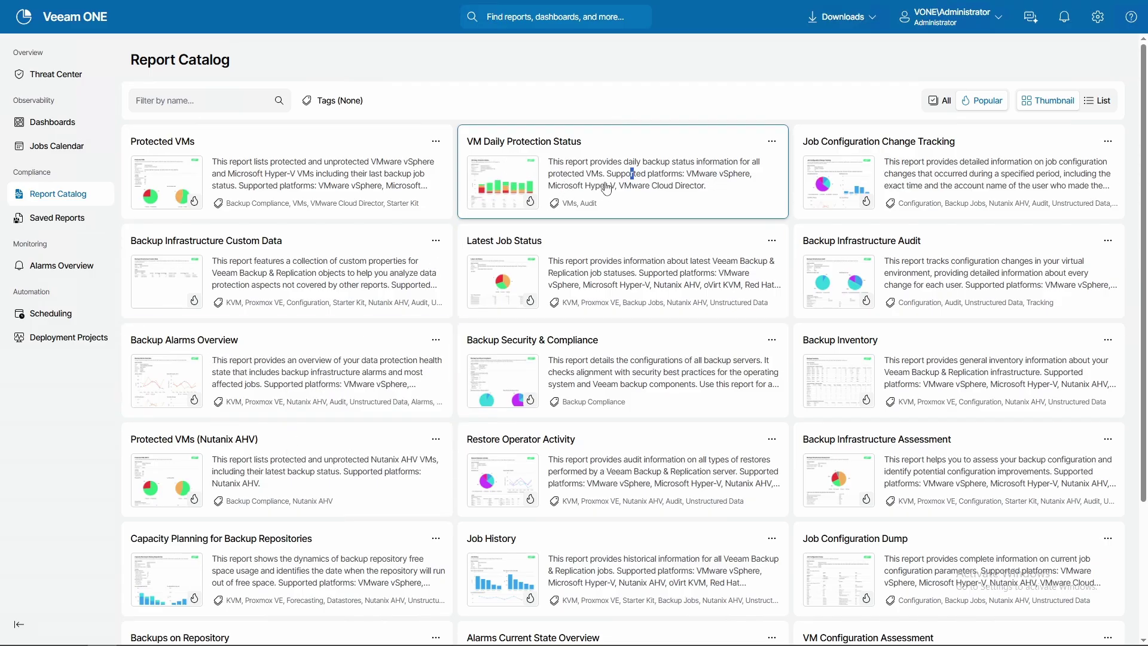
{"action": "left_click", "coordinate": [298, 374]}
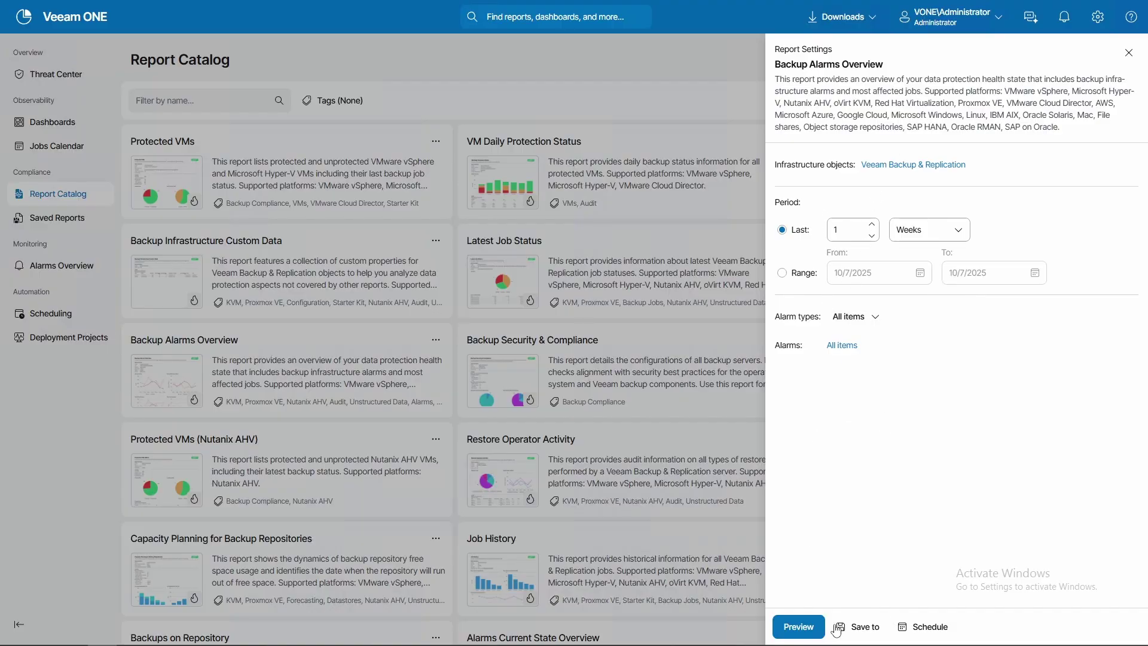
{"action": "left_click", "coordinate": [806, 627]}
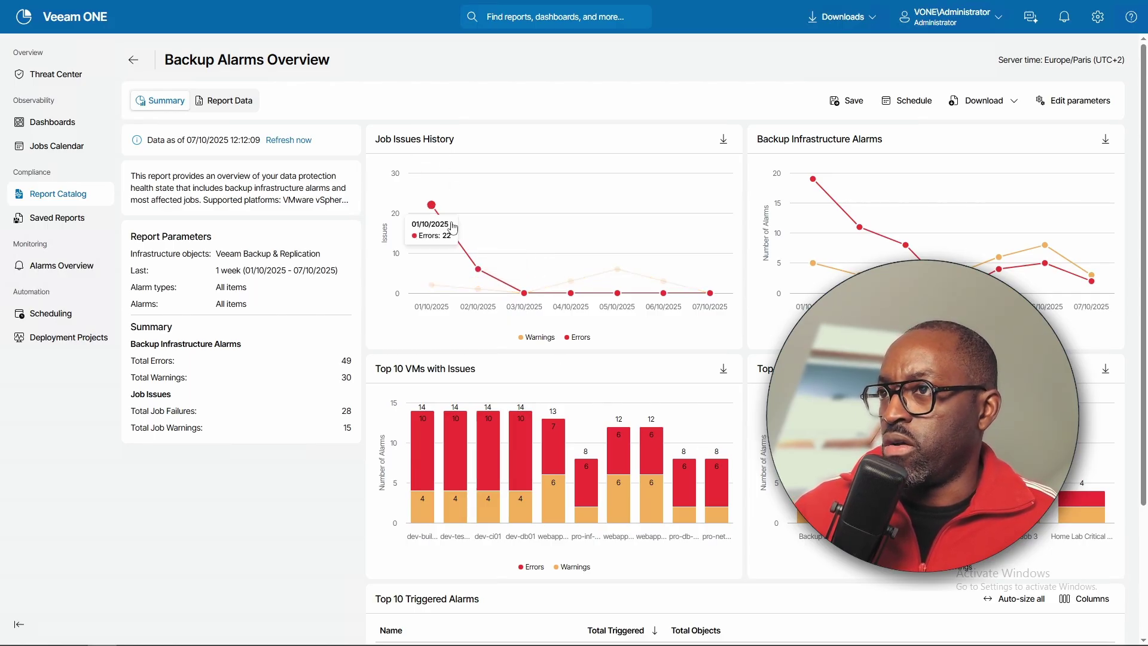
Examine the Backup Alarms Overview report's issue history, most affected VMs and triggered alarms
{"action": "scroll", "coordinate": [454, 240], "scroll_direction": "down", "scroll_amount": 3}
{"action": "scroll", "coordinate": [622, 345], "scroll_direction": "up", "scroll_amount": 3}
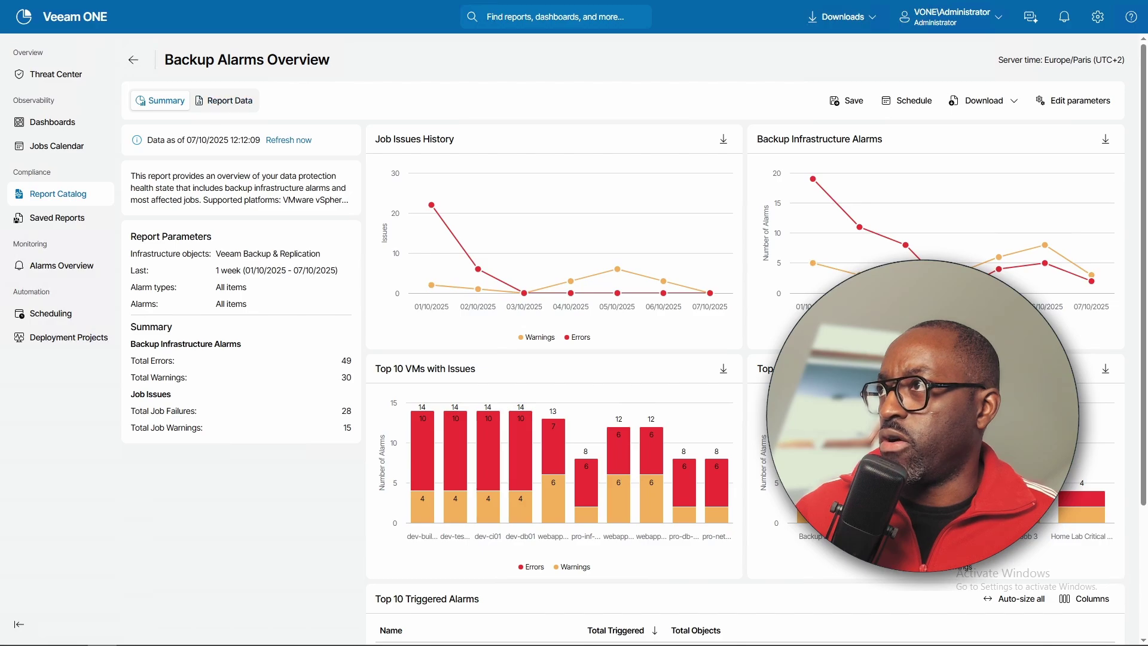
{"action": "left_click_drag", "start_coordinate": [185, 60], "coordinate": [339, 64]}
{"action": "left_click", "coordinate": [395, 78]}
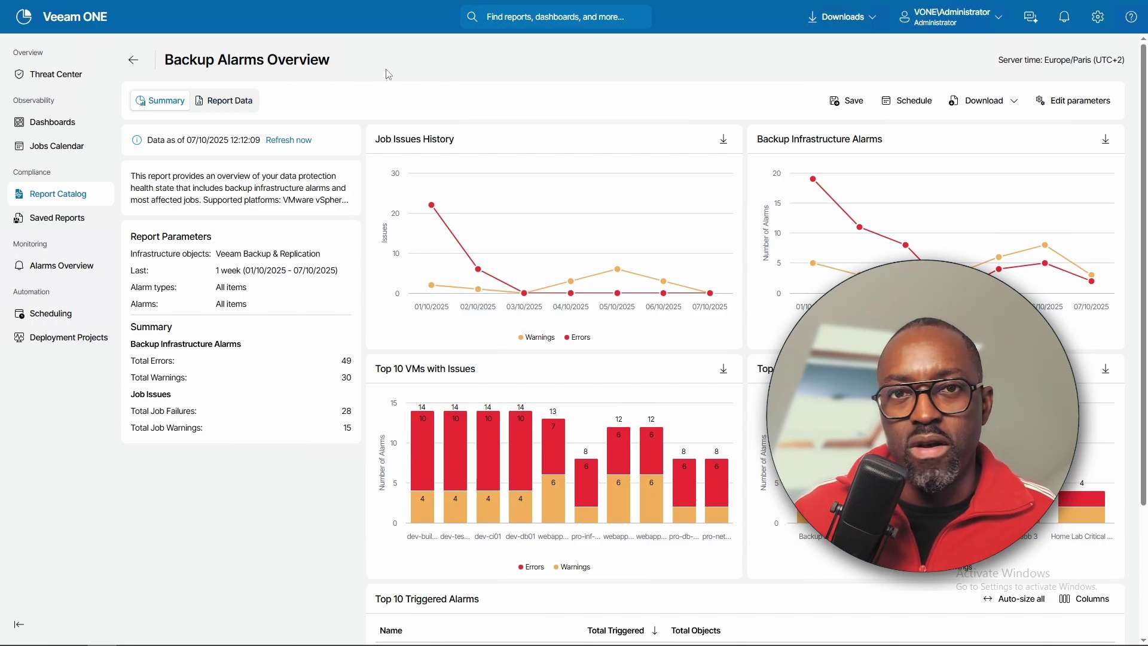
{"action": "scroll", "coordinate": [611, 281], "scroll_direction": "down", "scroll_amount": 3}
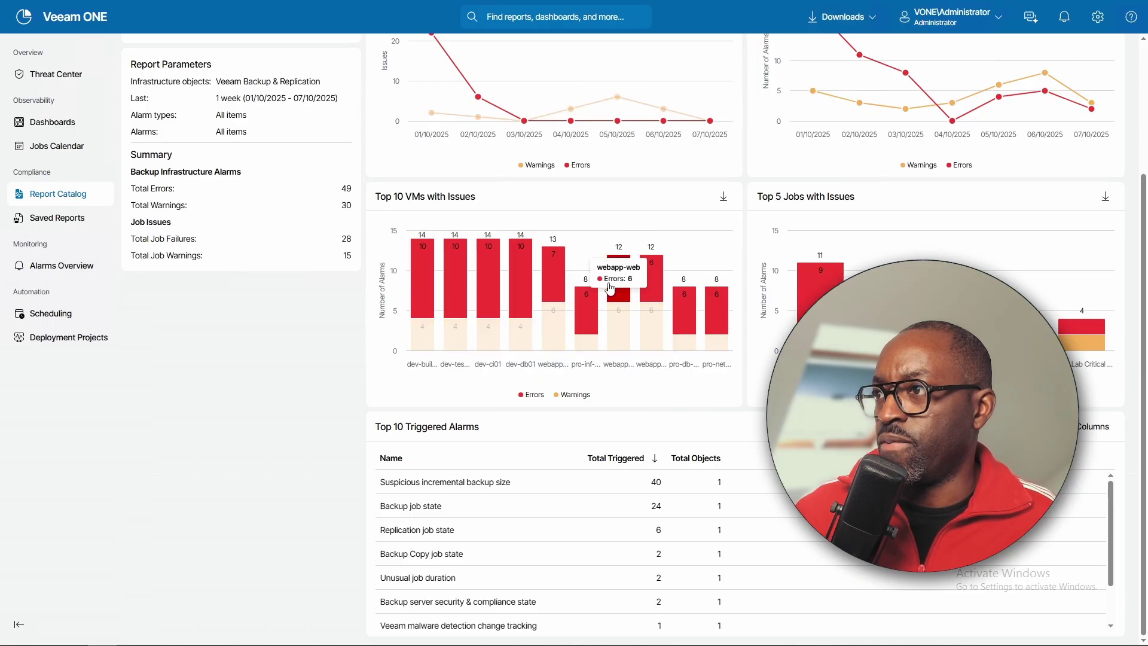
Review the detailed alarm records in the Backup Alarms Overview report data, down the list and back to the first row
{"action": "scroll", "coordinate": [612, 282], "scroll_direction": "up", "scroll_amount": 3}
{"action": "left_click", "coordinate": [230, 101]}
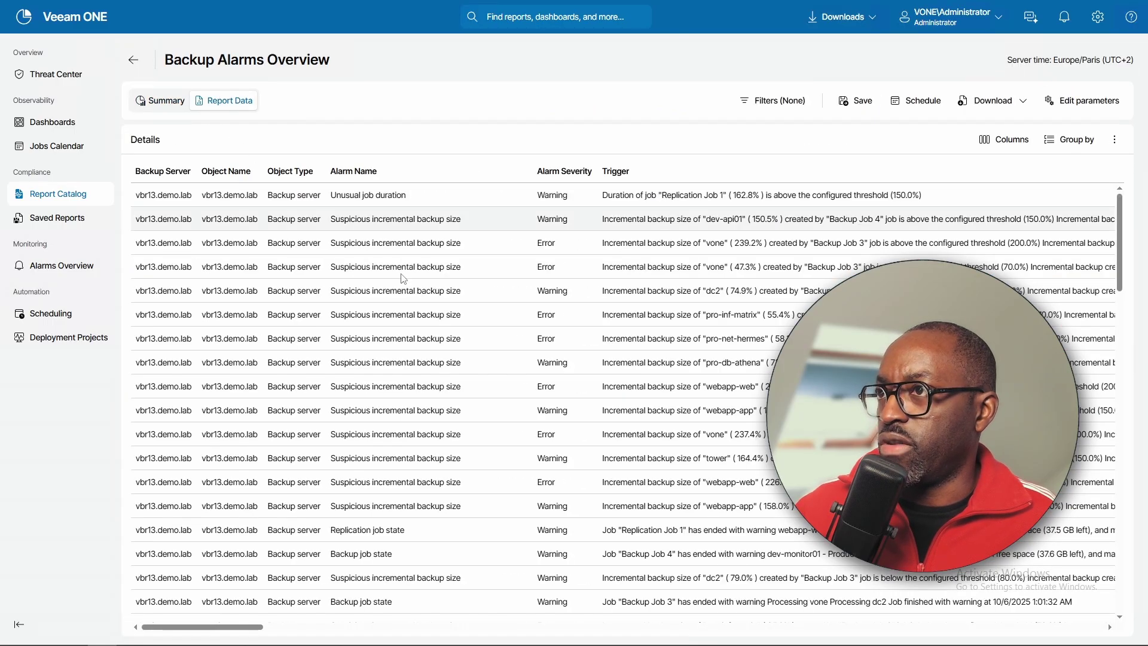
{"action": "scroll", "coordinate": [404, 278], "scroll_direction": "down", "scroll_amount": 10}
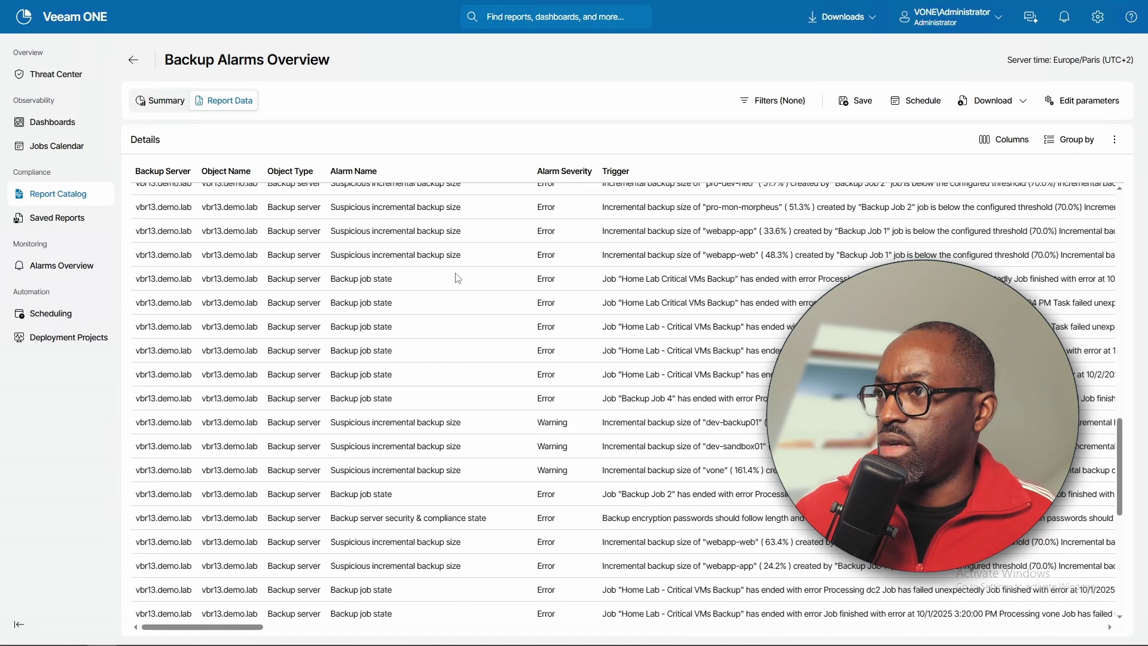
{"action": "scroll", "coordinate": [449, 272], "scroll_direction": "up", "scroll_amount": 10}
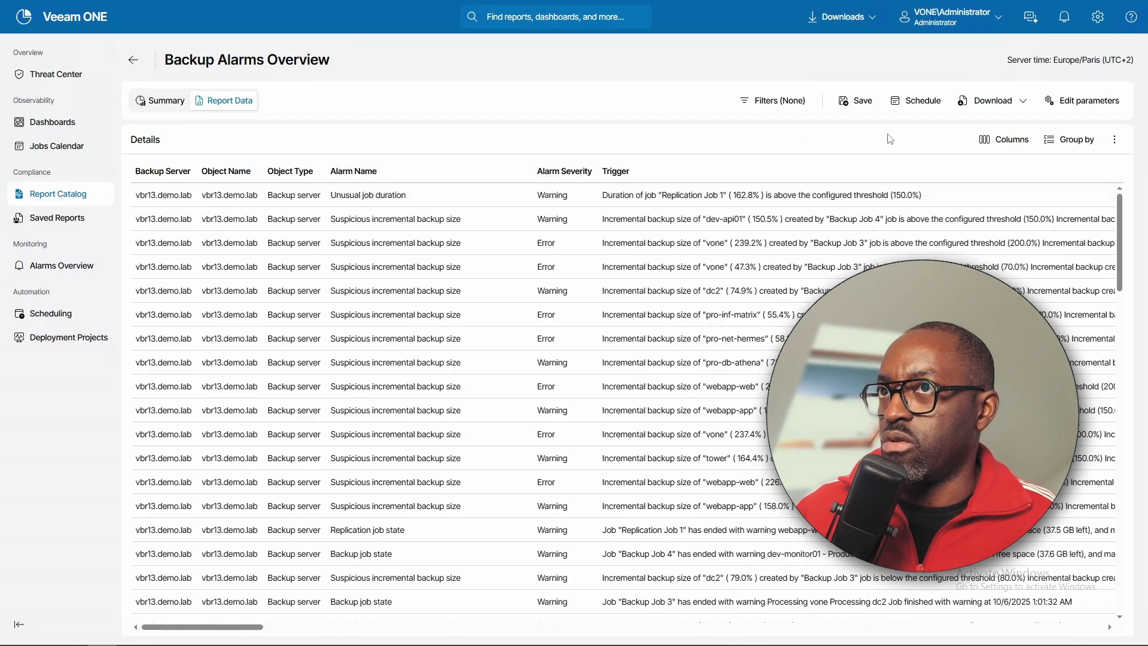
Edit the Backup Alarms Overview report parameters to cover the last 1 month
{"action": "left_click", "coordinate": [1083, 100]}
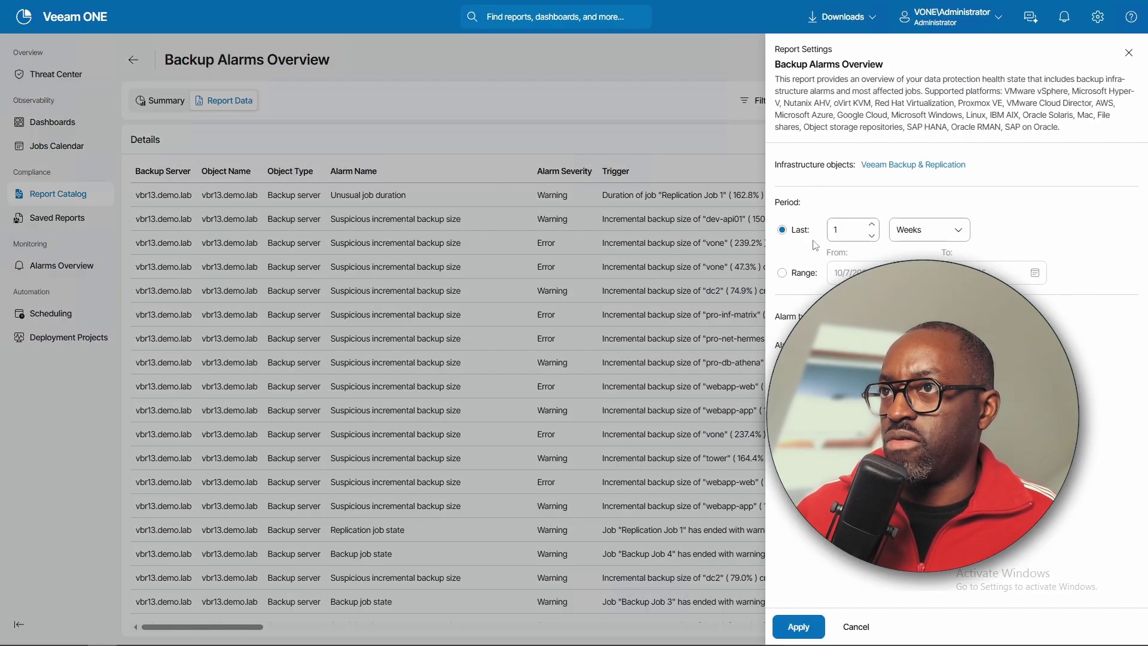
{"action": "left_click", "coordinate": [928, 231]}
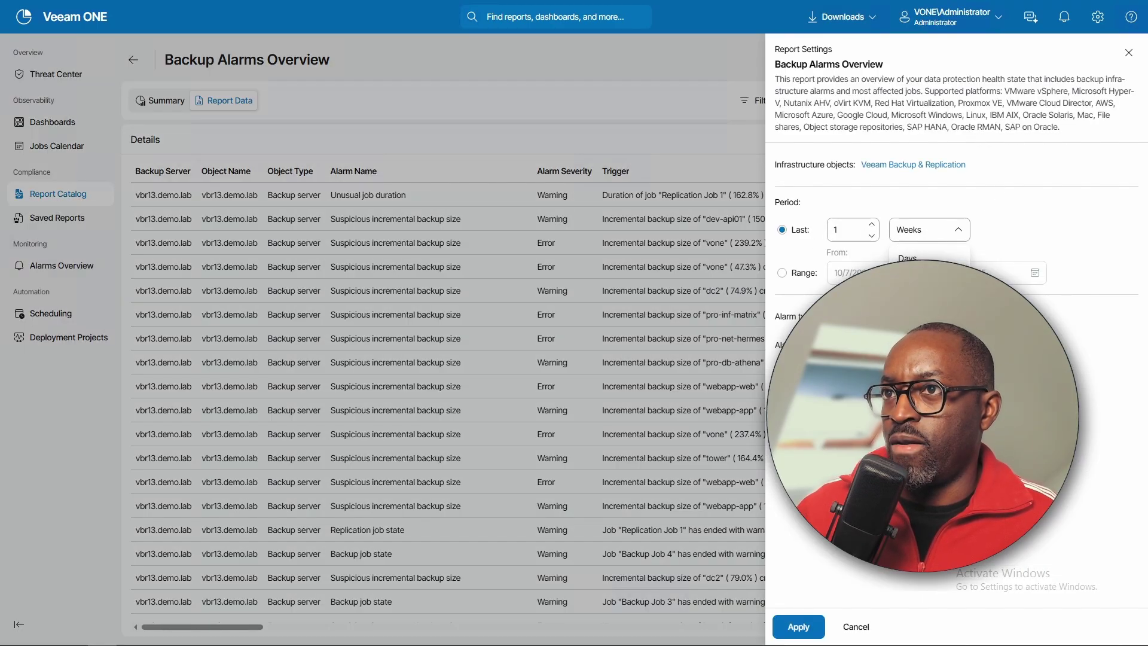
{"action": "left_click", "coordinate": [912, 298]}
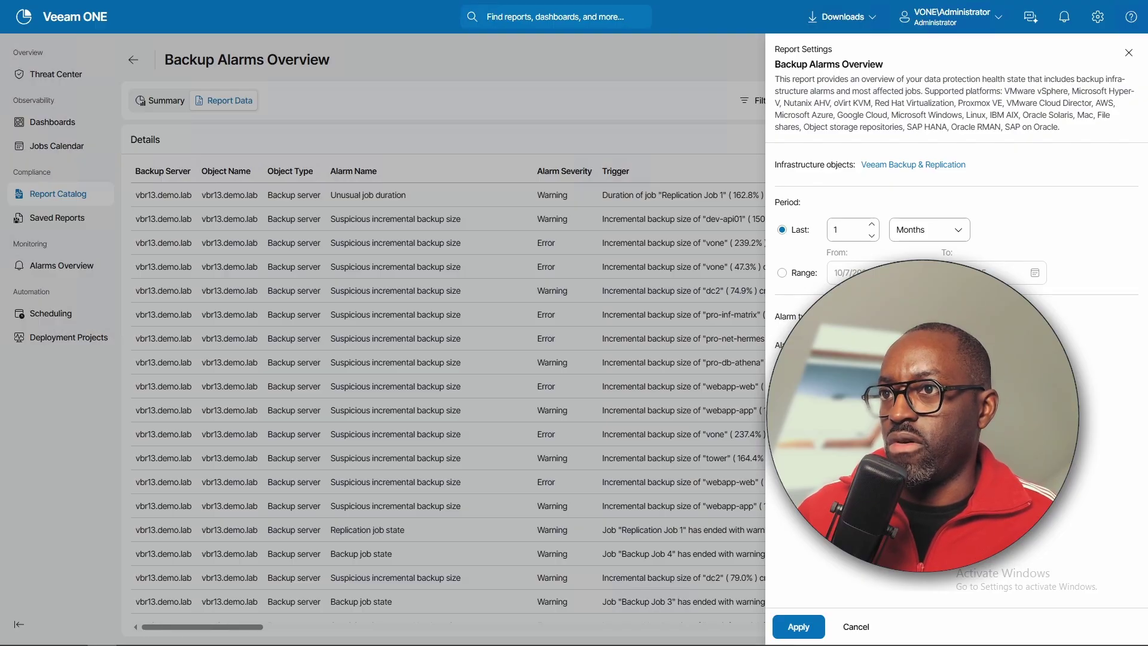
Browse the alarms available for manual selection in the report settings, and cancel without selecting any
{"action": "left_click", "coordinate": [837, 345]}
{"action": "left_click", "coordinate": [351, 225]}
{"action": "scroll", "coordinate": [463, 338], "scroll_direction": "down", "scroll_amount": 5}
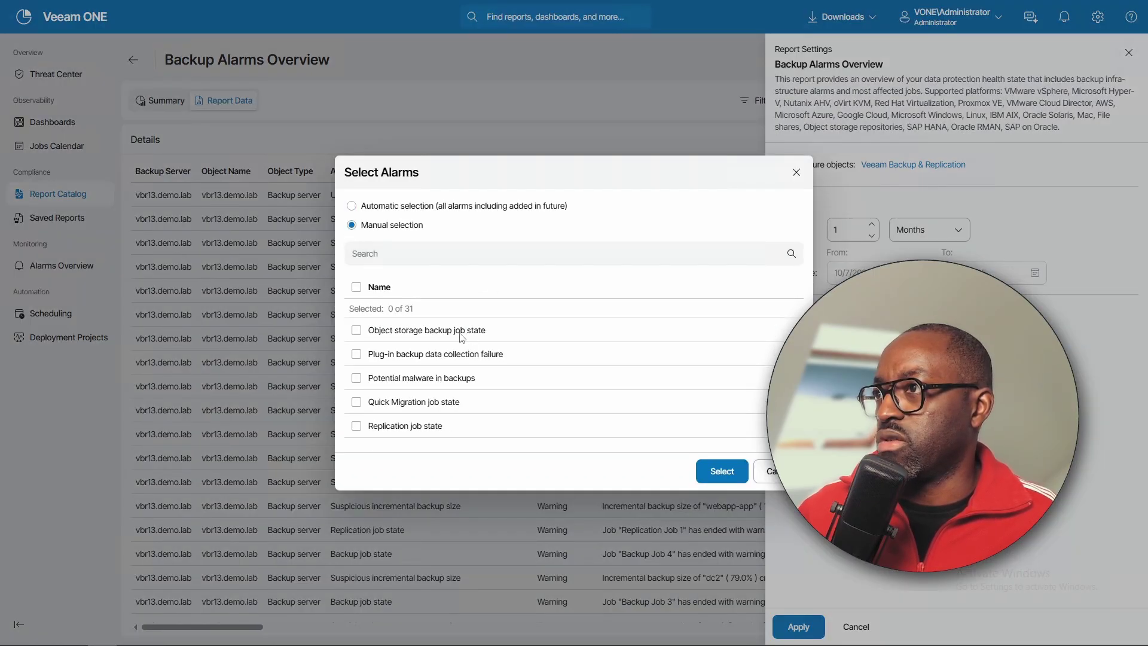
{"action": "scroll", "coordinate": [463, 338], "scroll_direction": "down", "scroll_amount": 3}
{"action": "scroll", "coordinate": [694, 422], "scroll_direction": "up", "scroll_amount": 8}
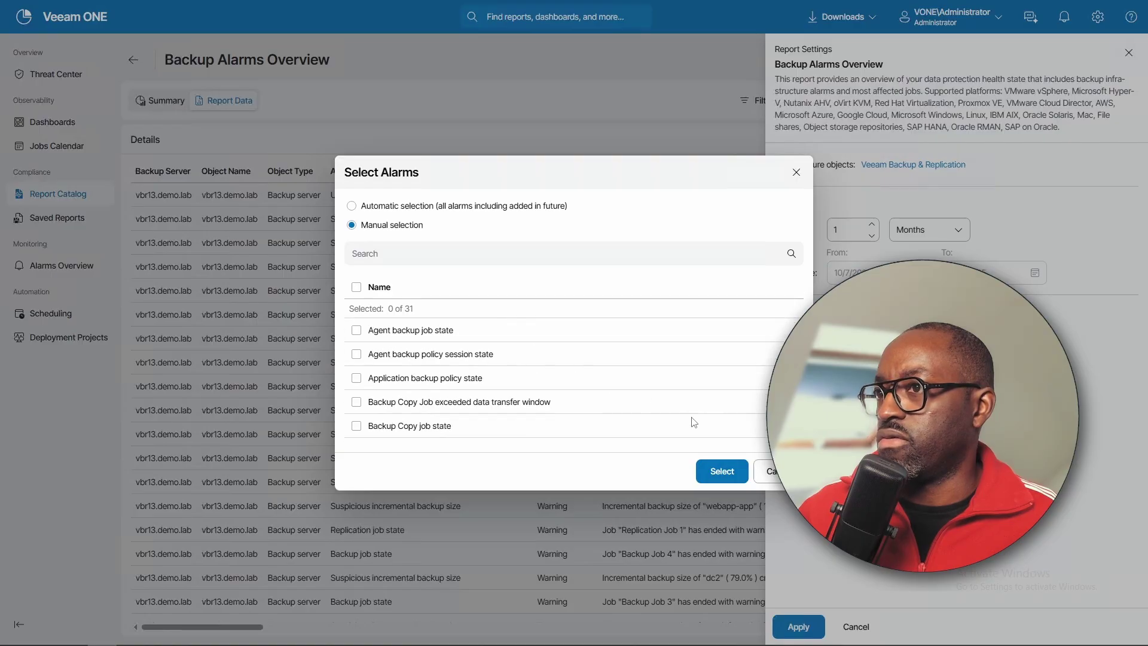
{"action": "left_click", "coordinate": [768, 471]}
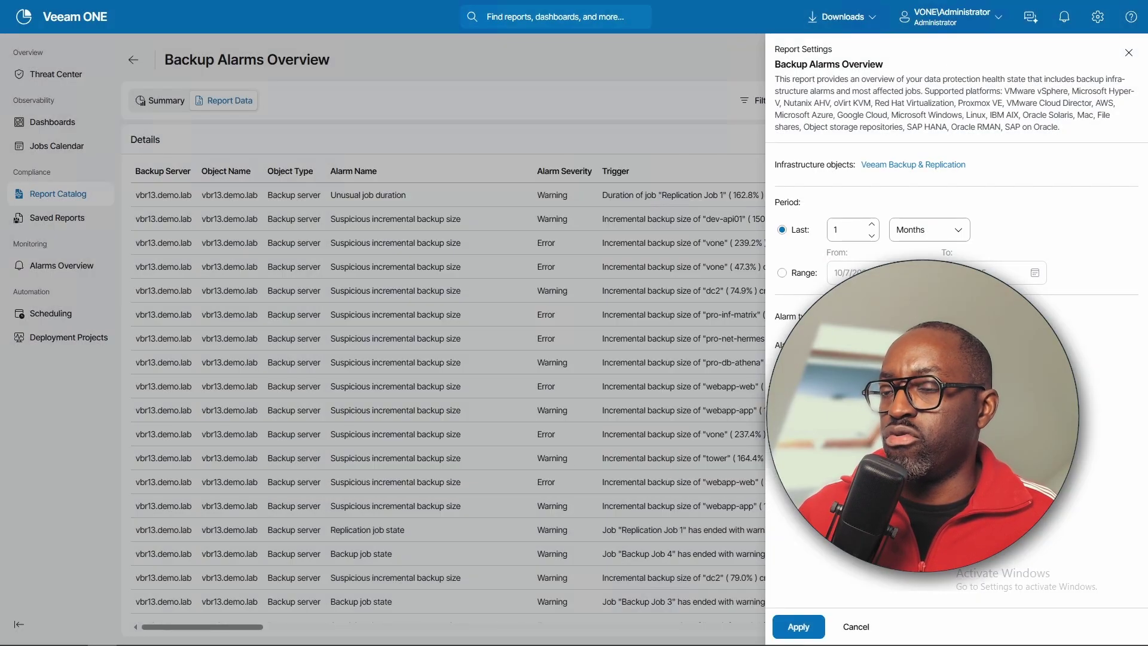
Apply the report settings with the Backup server alarm type, and review the regenerated summary and its download formats
{"action": "left_click", "coordinate": [808, 626]}
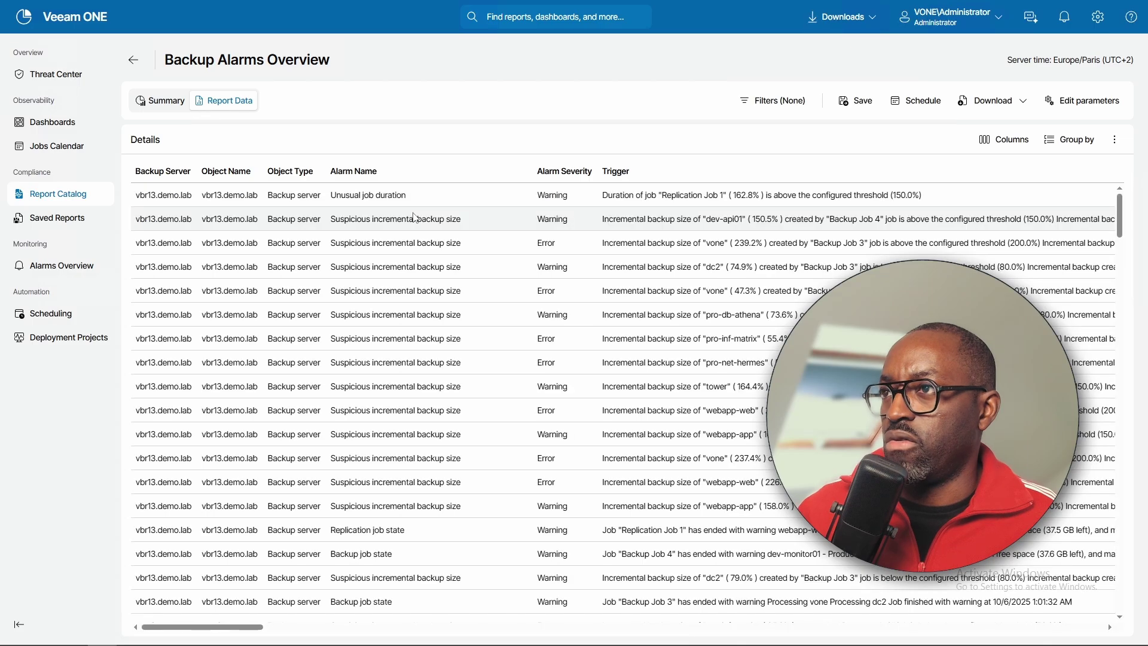
{"action": "left_click", "coordinate": [161, 101]}
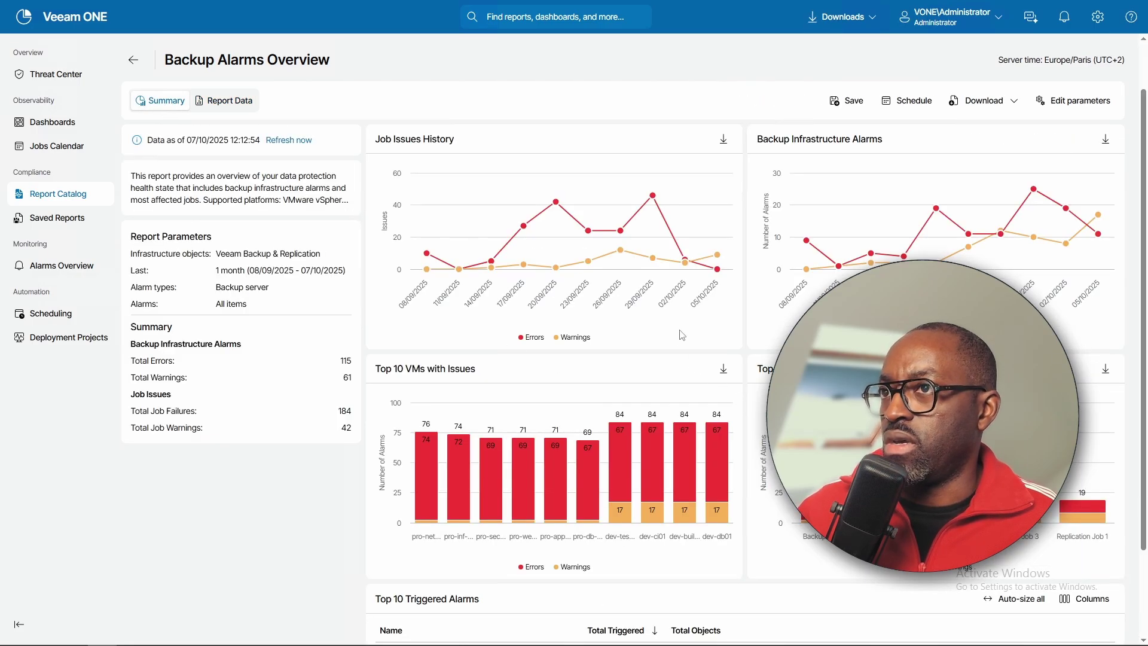
{"action": "scroll", "coordinate": [683, 335], "scroll_direction": "down", "scroll_amount": 3}
{"action": "scroll", "coordinate": [699, 360], "scroll_direction": "up", "scroll_amount": 3}
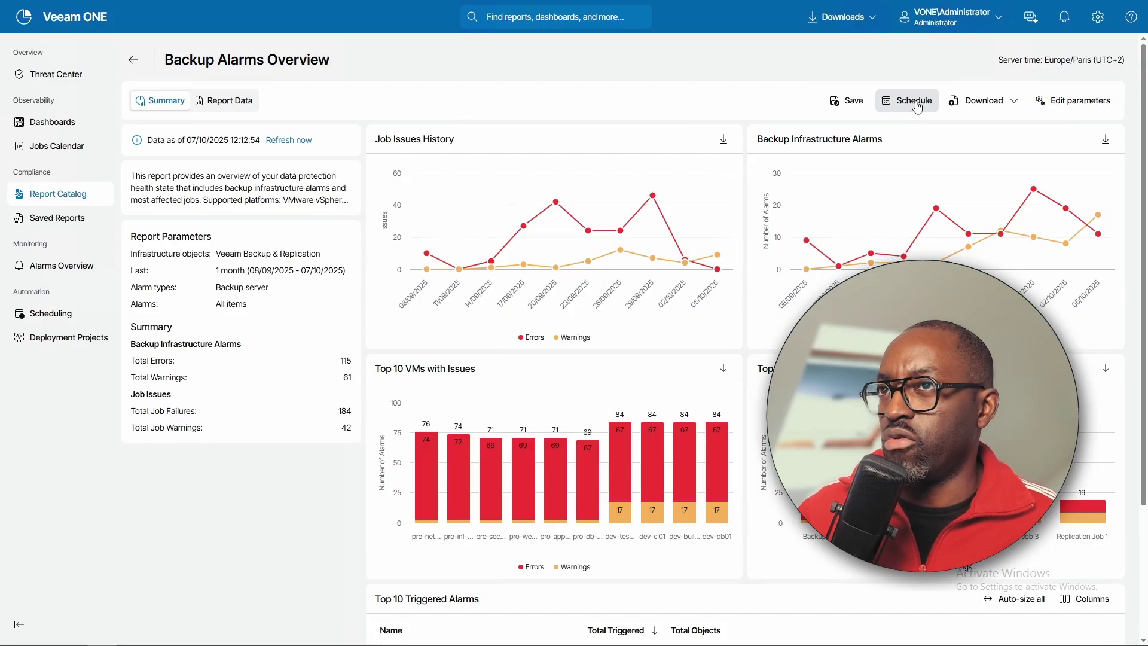
{"action": "left_click", "coordinate": [1003, 108]}
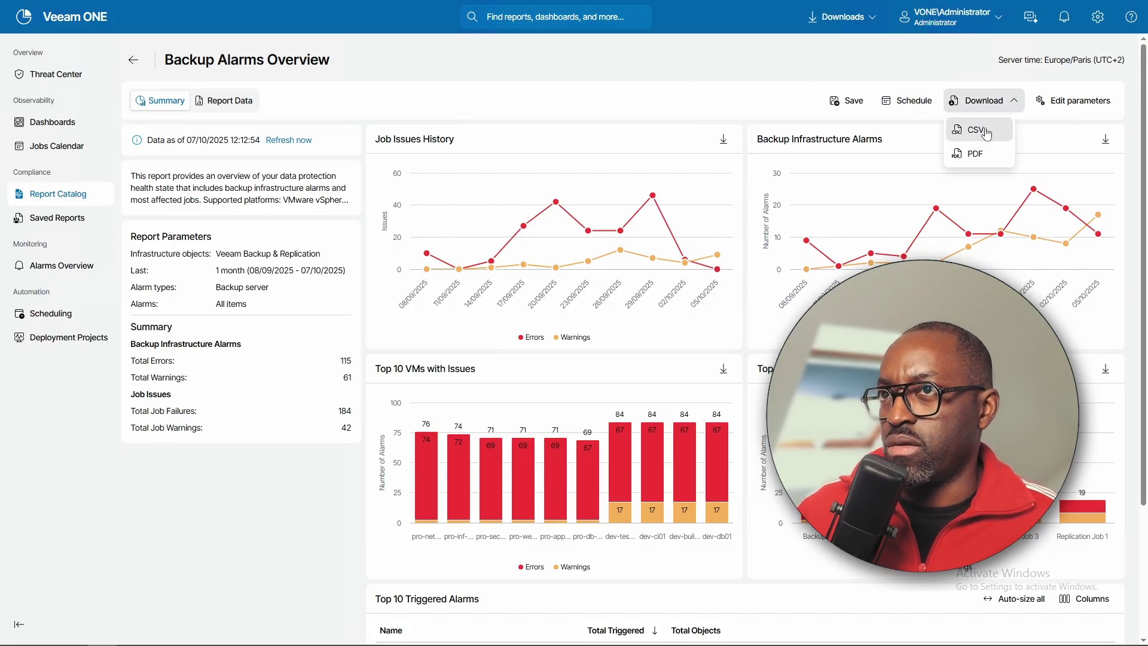
{"action": "left_click", "coordinate": [526, 103]}
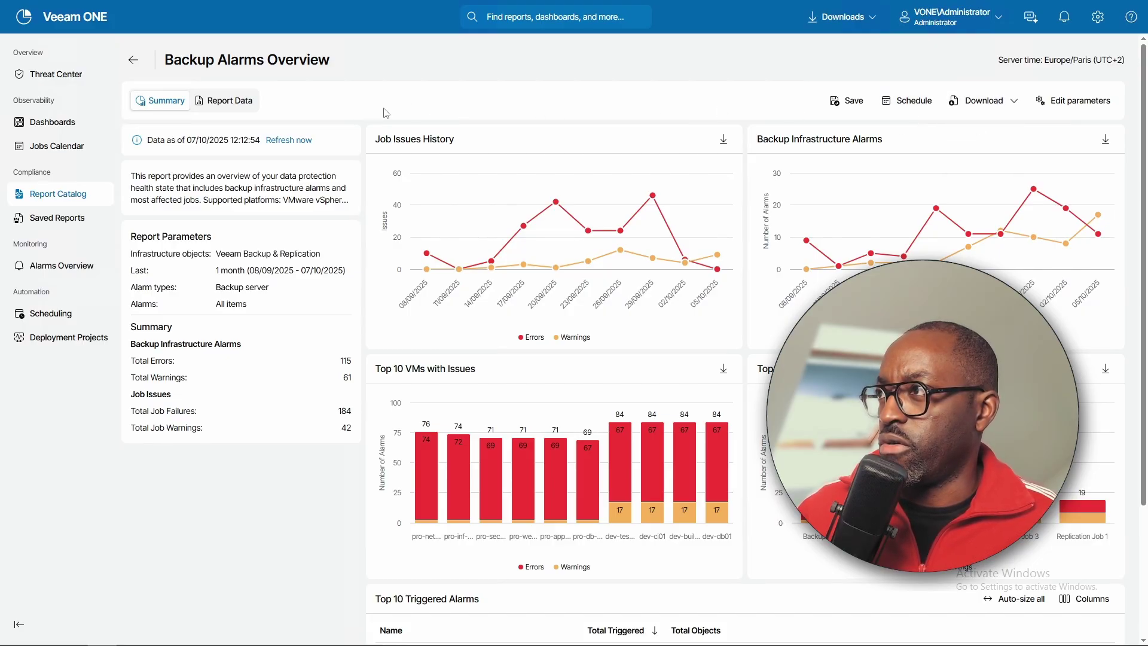